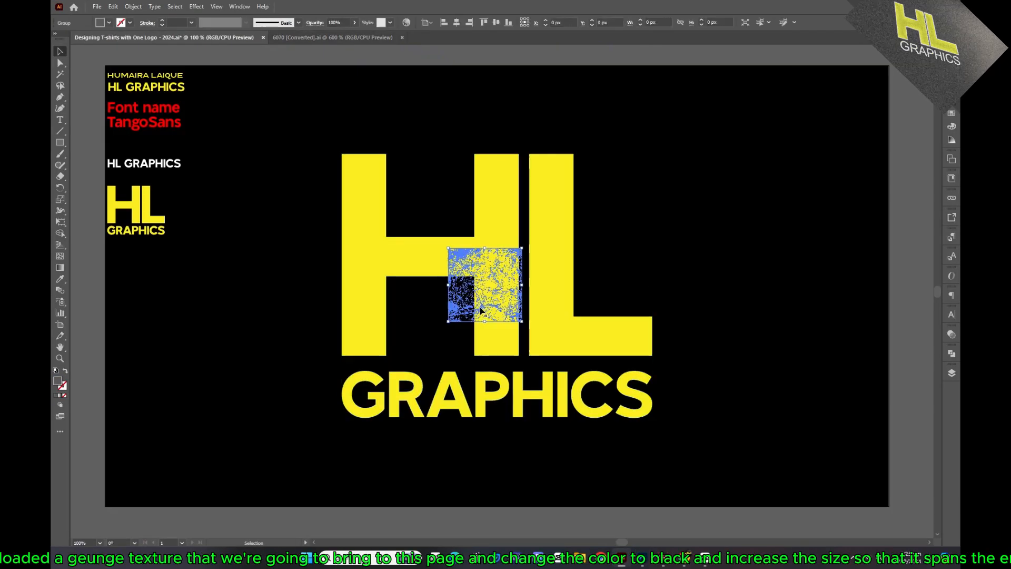
Step: Fill the grunge texture with black and enlarge it to about 550 px square over the large HL Graphics logo
click(108, 22)
click(93, 45)
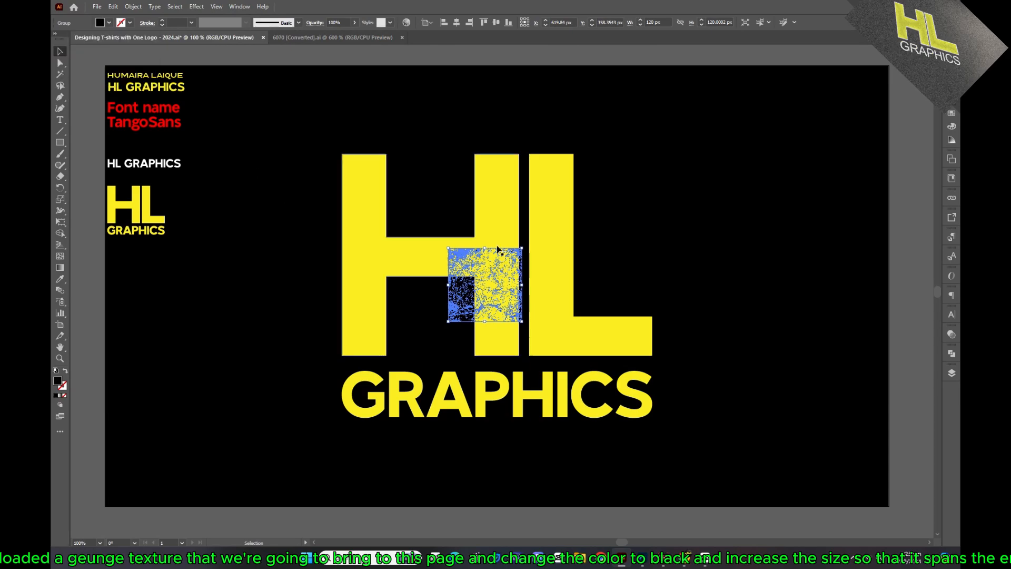
drag(522, 248, 680, 115)
drag(605, 142, 611, 137)
click(710, 241)
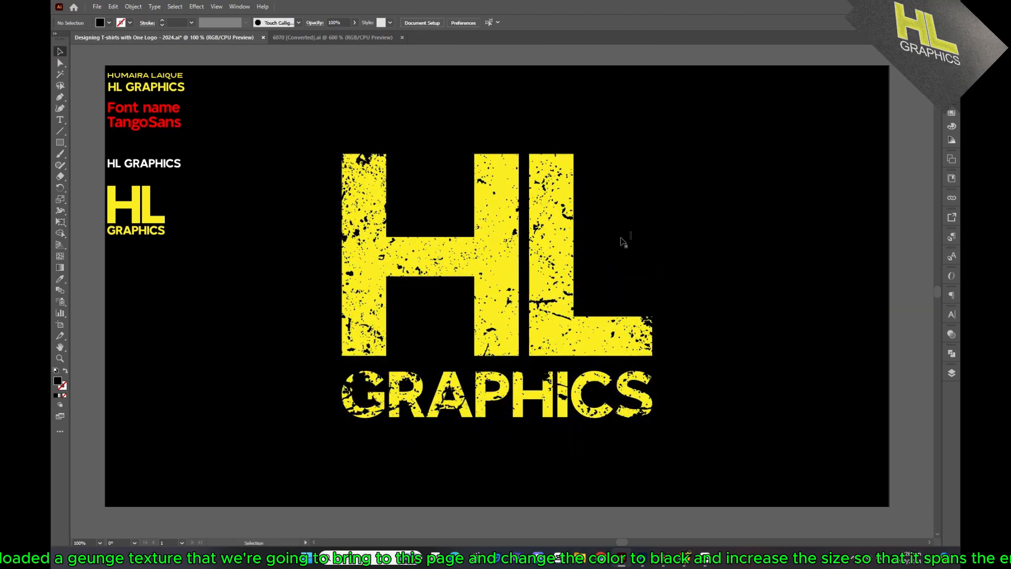
Step: Enlarge the grunge texture to about 624 px square so it extends past the whole logo, and save the document
click(379, 165)
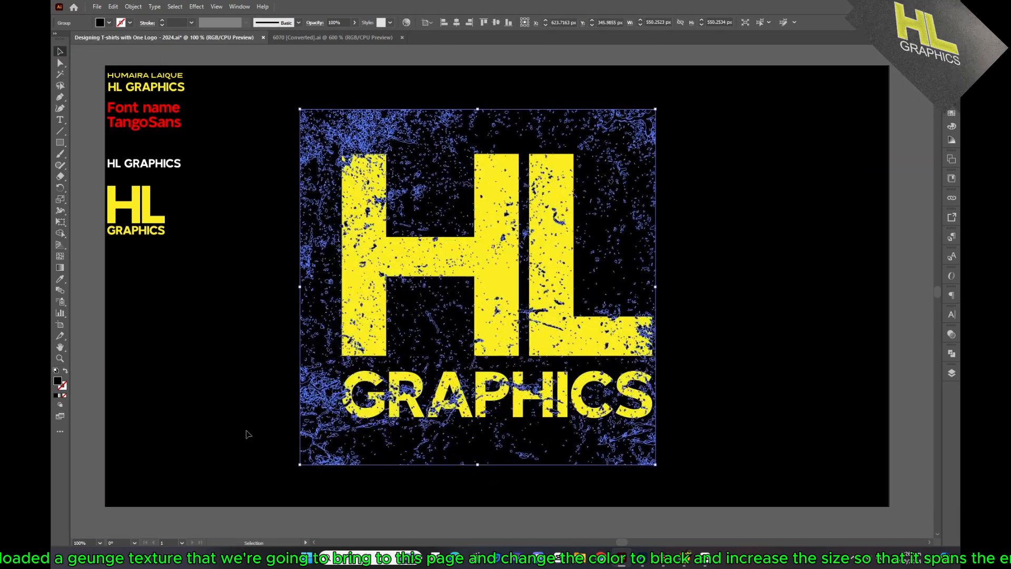
drag(406, 431, 400, 430)
drag(649, 285, 675, 285)
click(711, 305)
key(ctrl+s)
Step: Divide the grunge texture and the large logo together with Pathfinder, and ungroup the resulting pieces
click(490, 232)
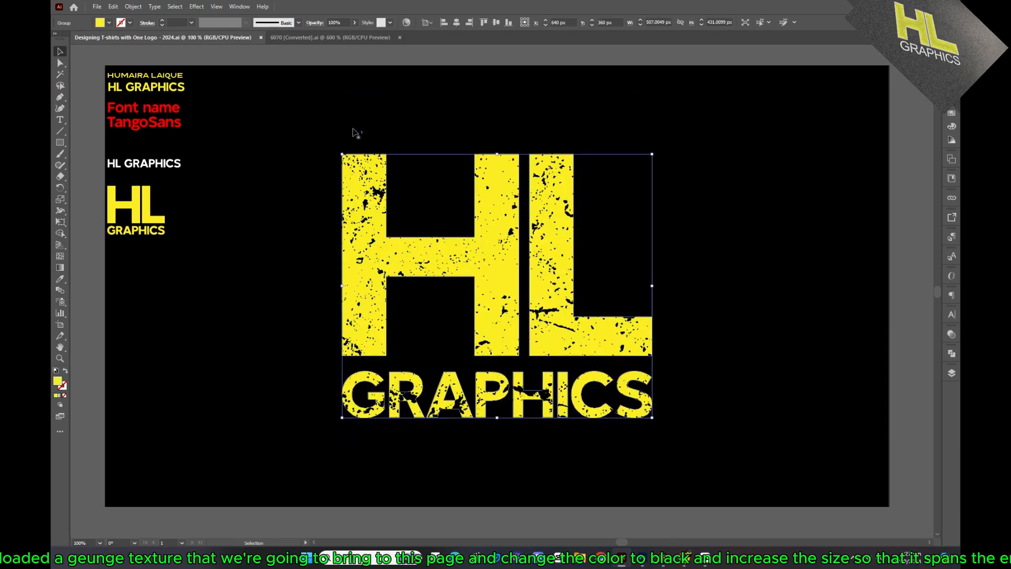
drag(279, 82, 697, 451)
click(952, 355)
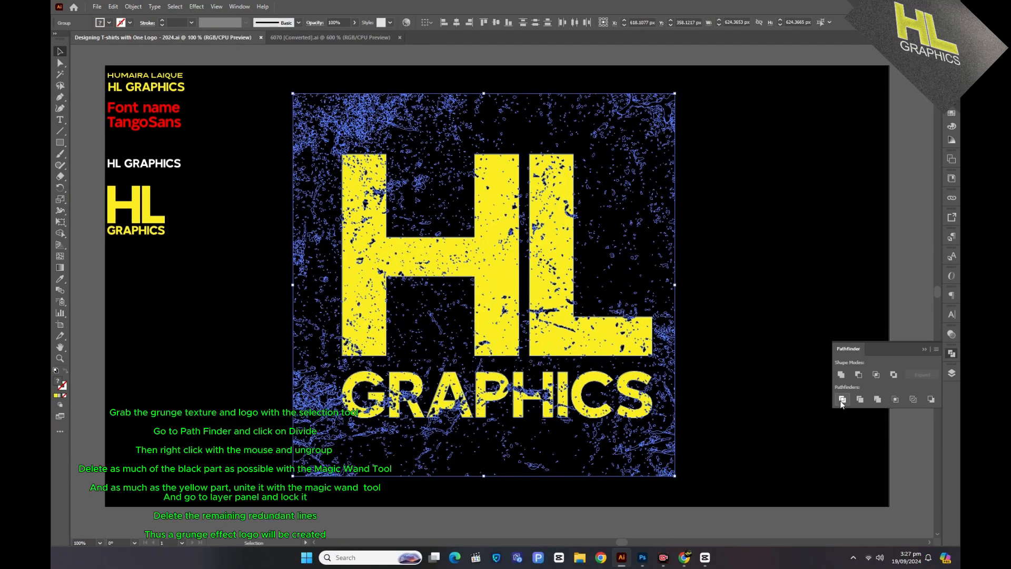
right_click(698, 301)
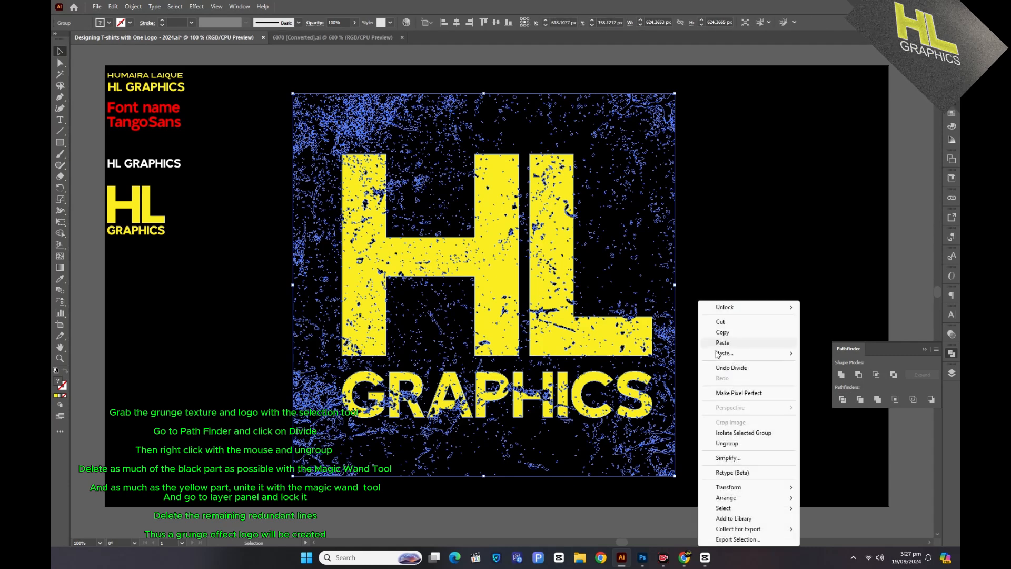
click(727, 443)
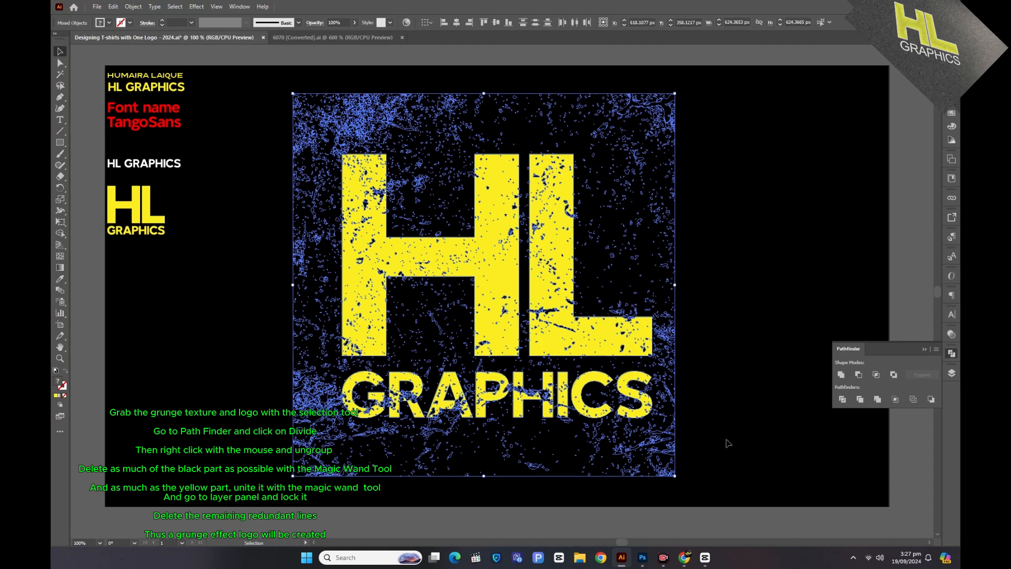
click(748, 351)
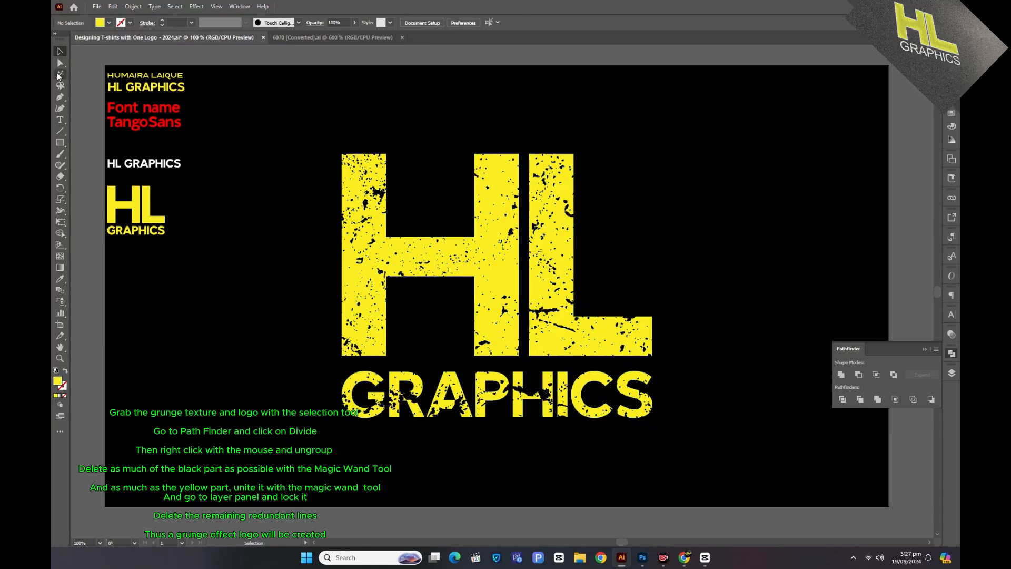
Step: Select the black texture pieces with the Magic Wand and delete them
click(59, 74)
click(378, 191)
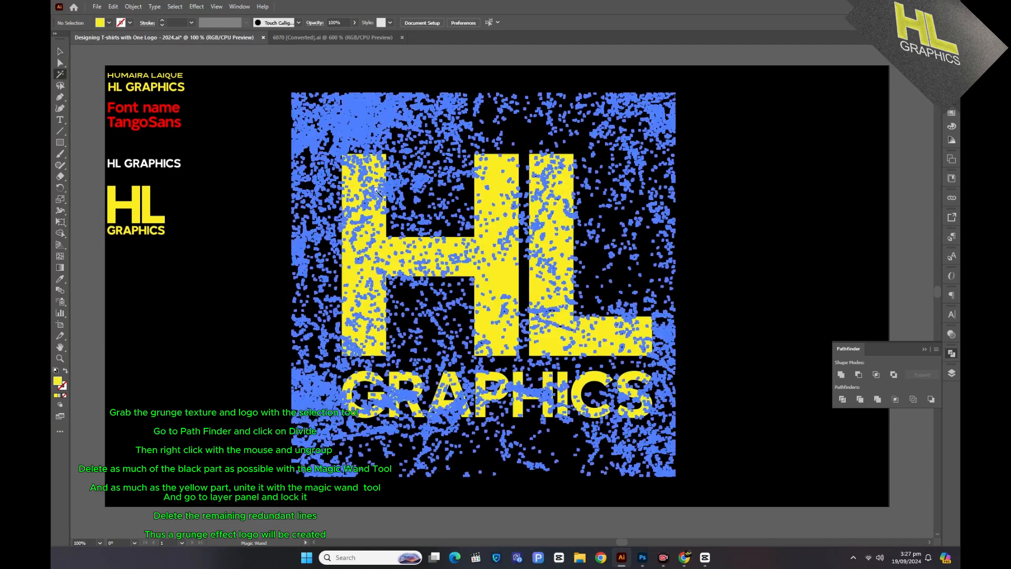
key(Delete)
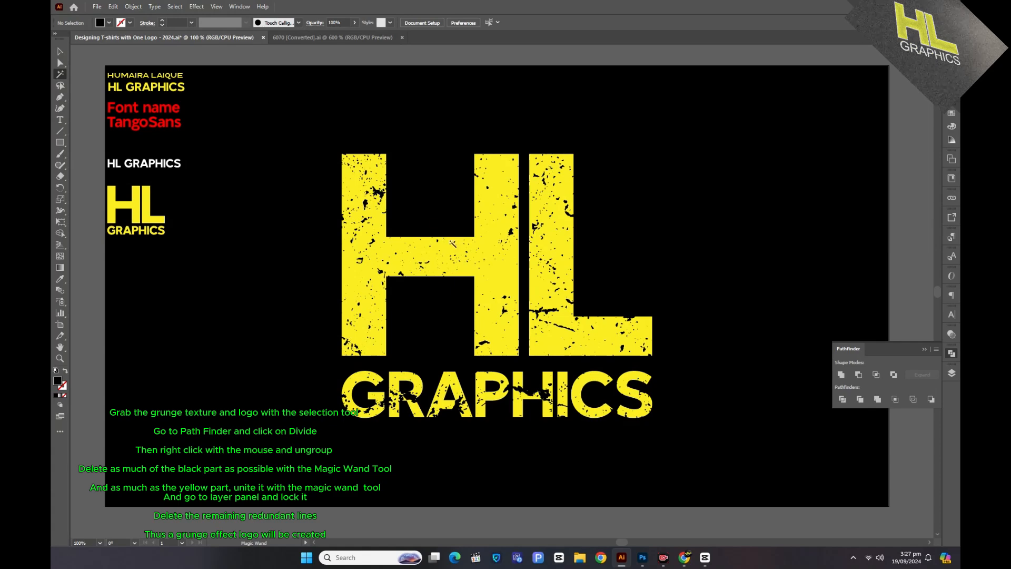
Step: Unite all yellow pieces of the logo with Pathfinder and bring the united logo to the front
click(508, 351)
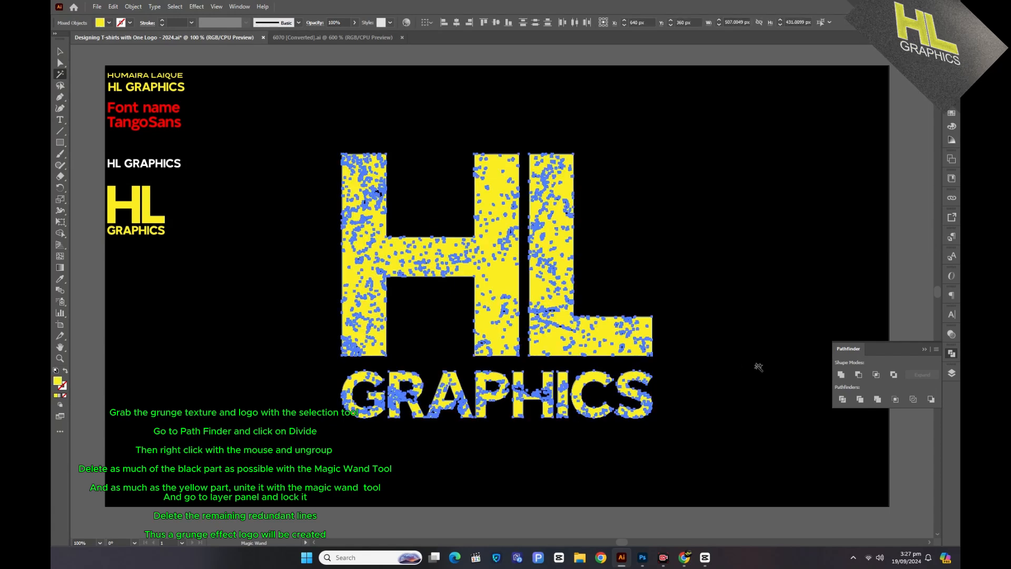
click(842, 375)
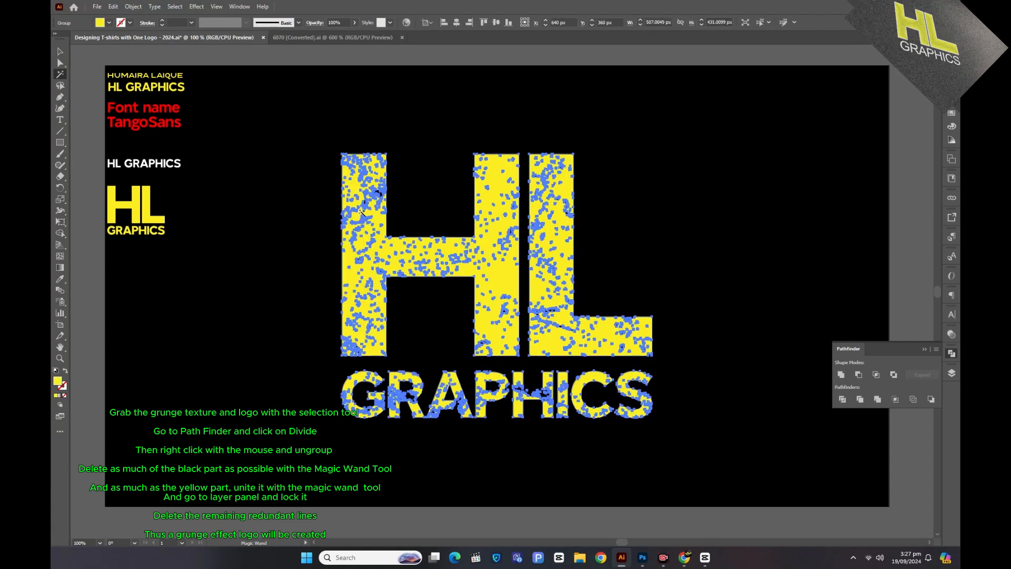
click(60, 51)
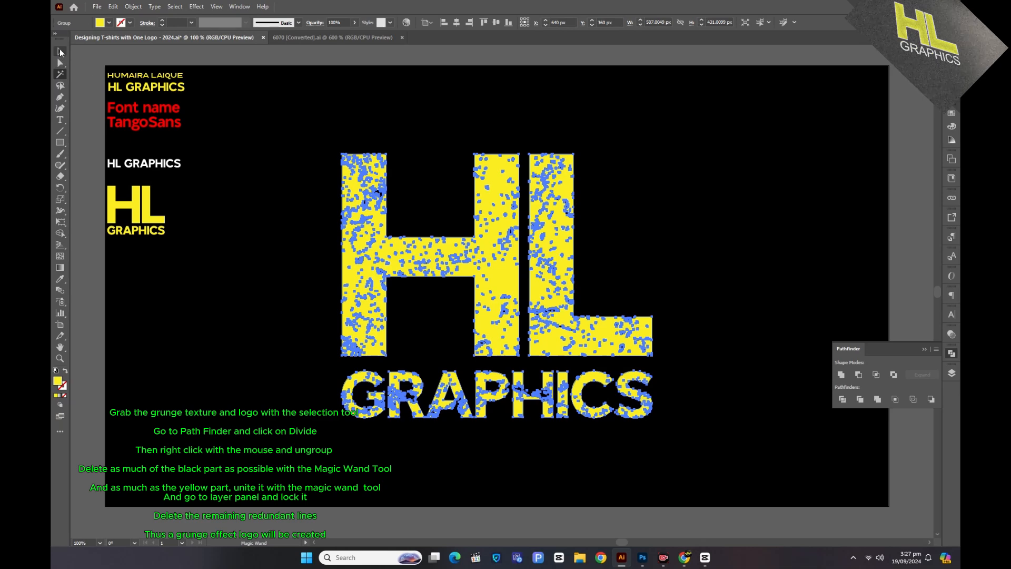
right_click(488, 280)
mouse_move(541, 477)
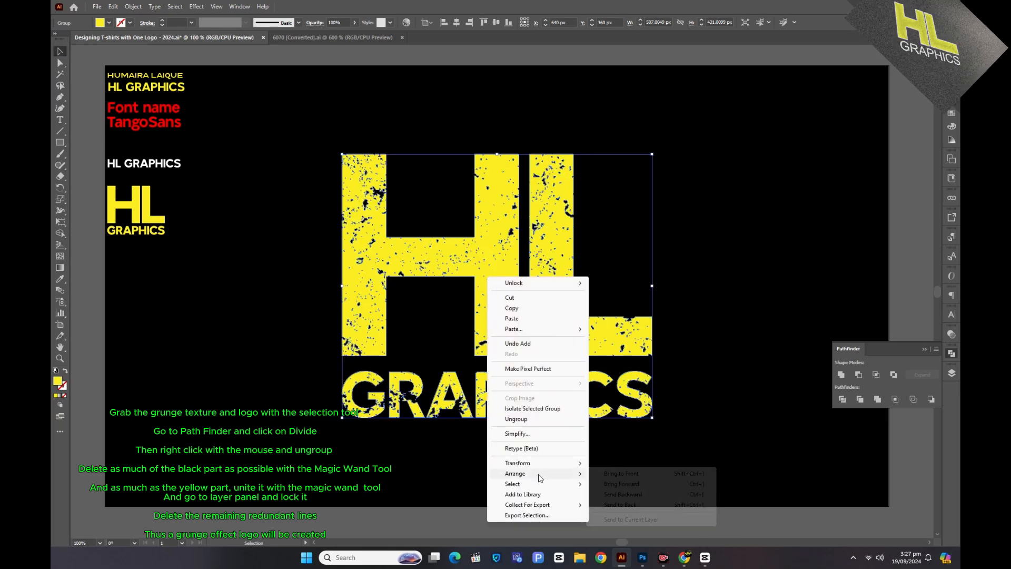
click(614, 473)
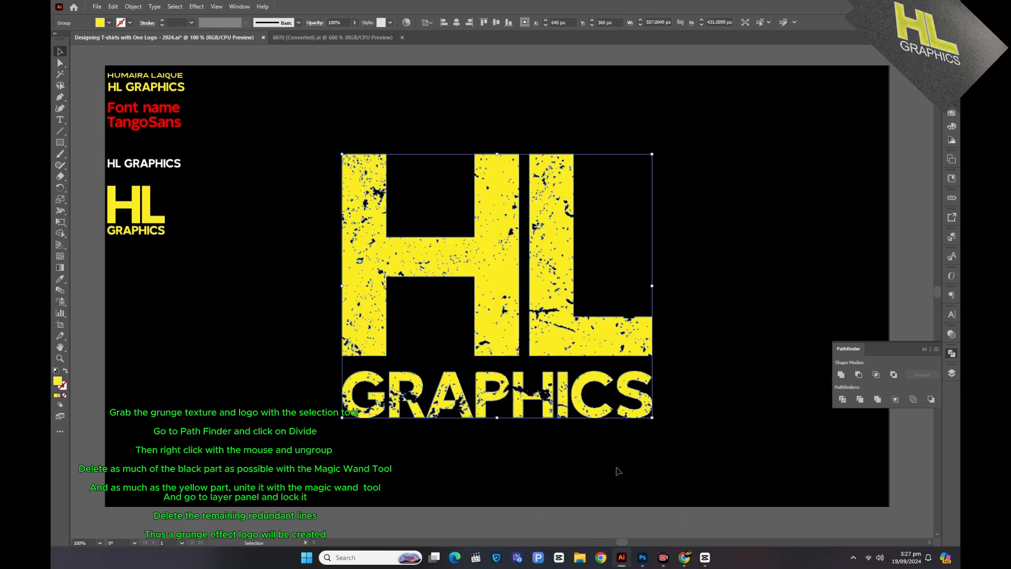
Step: Lock the united yellow logo group in the layer list
click(951, 373)
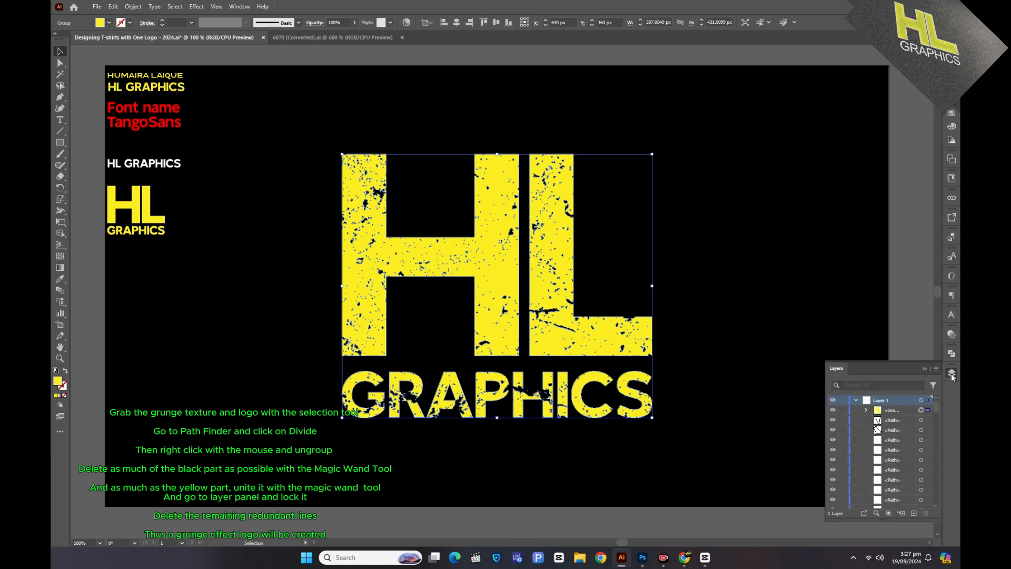
click(844, 410)
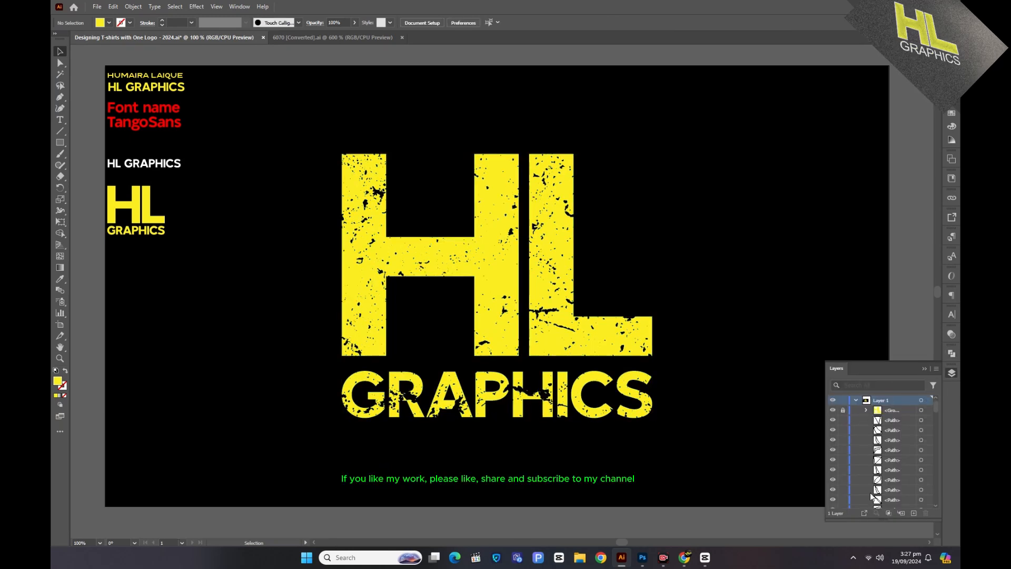
click(925, 368)
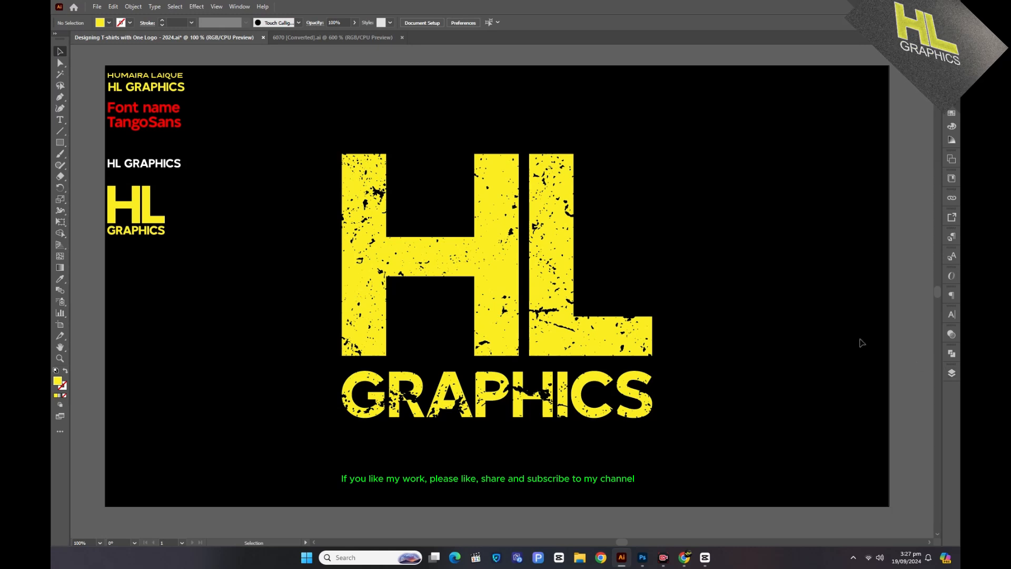
Step: Delete the leftover stray paths around the locked grunge logo
drag(212, 68, 787, 494)
key(Delete)
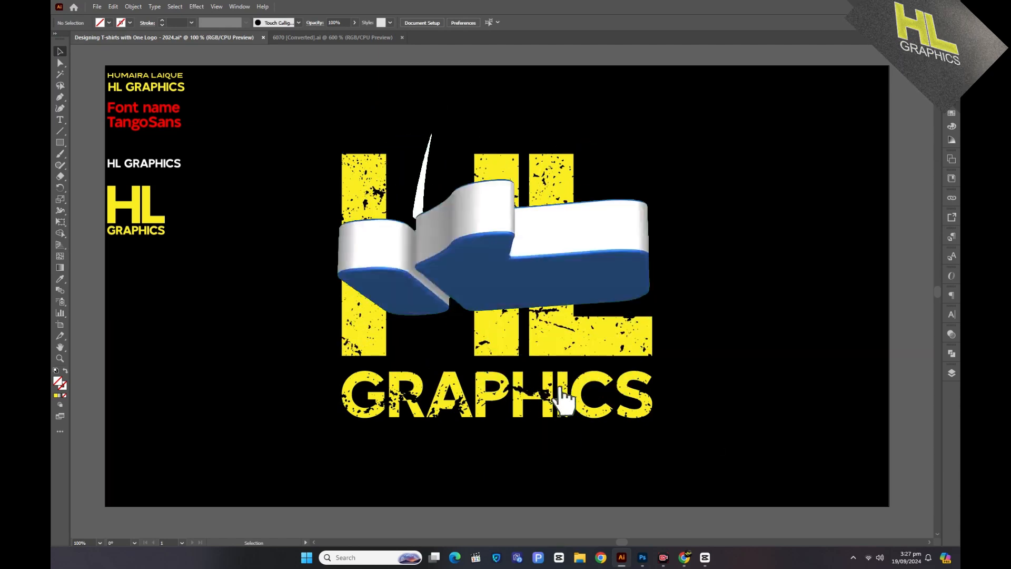
drag(493, 134, 775, 455)
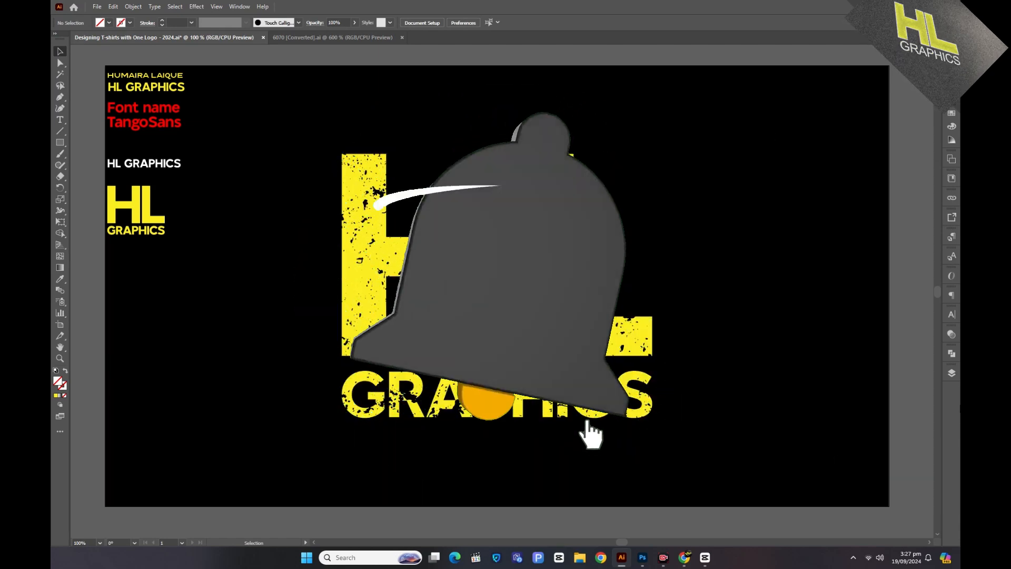
Step: Unlock the grunge logo group in the layer list
click(953, 375)
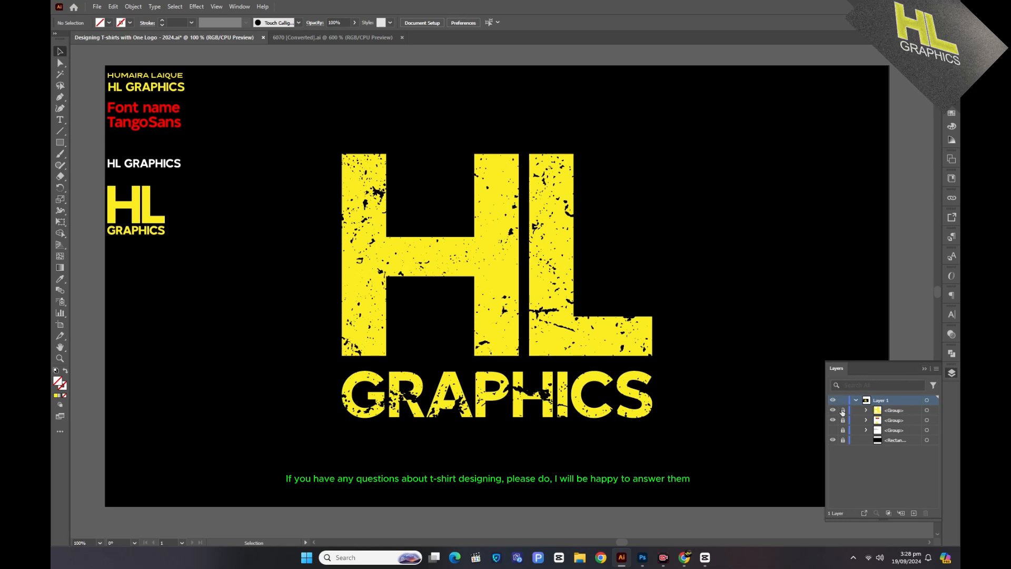
click(924, 369)
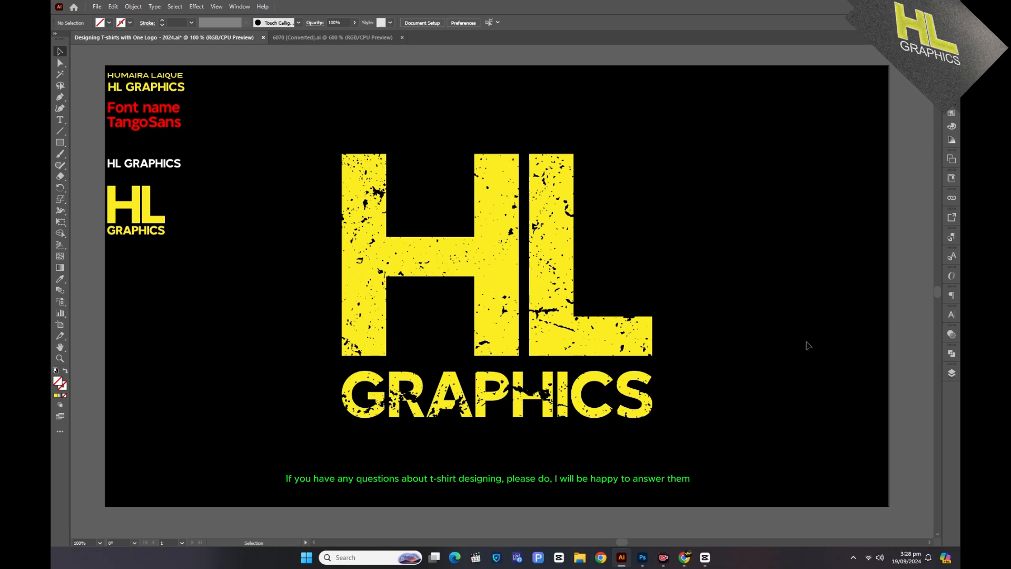
Step: Recolor the grunge logo white
click(595, 346)
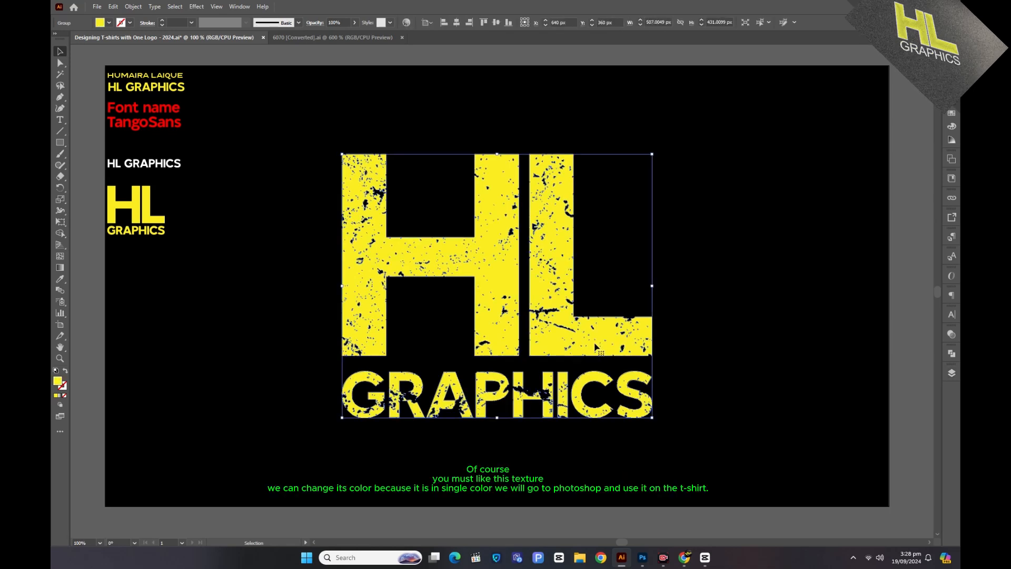
click(101, 25)
click(70, 38)
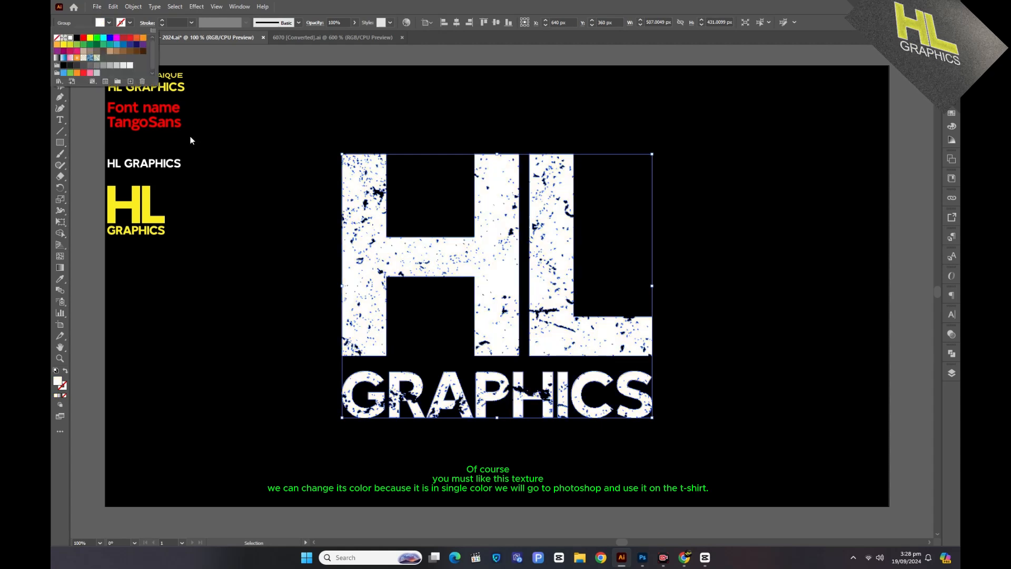
click(232, 187)
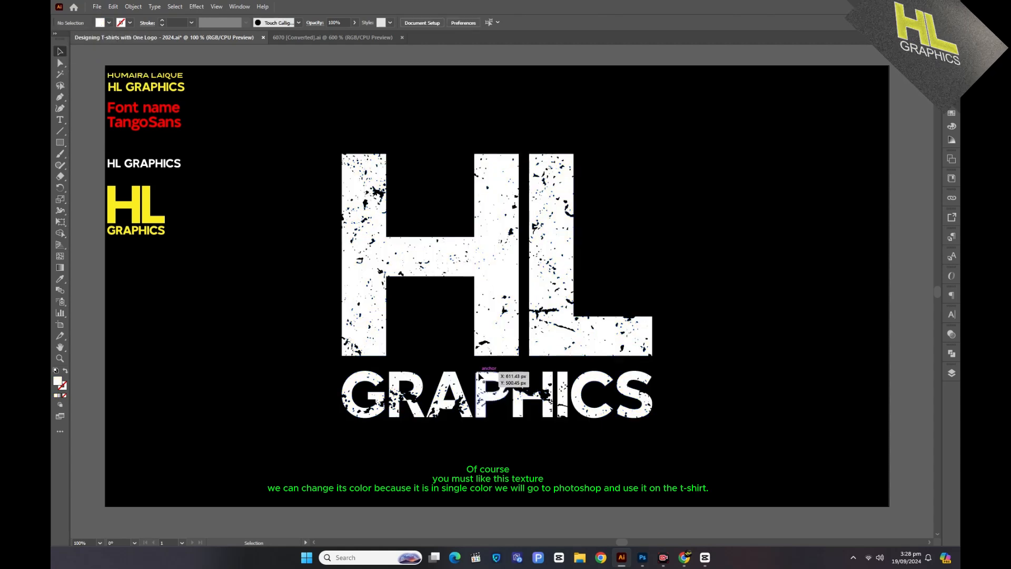
Step: Recolor the grunge logo yellow by sampling the small yellow HL logo with the Eyedropper
click(503, 348)
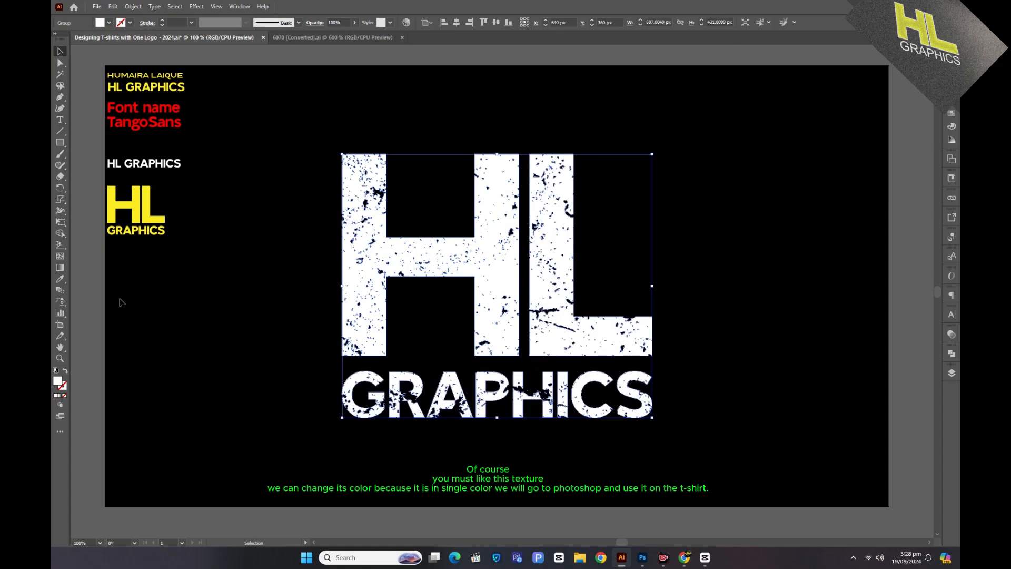
click(60, 279)
click(139, 211)
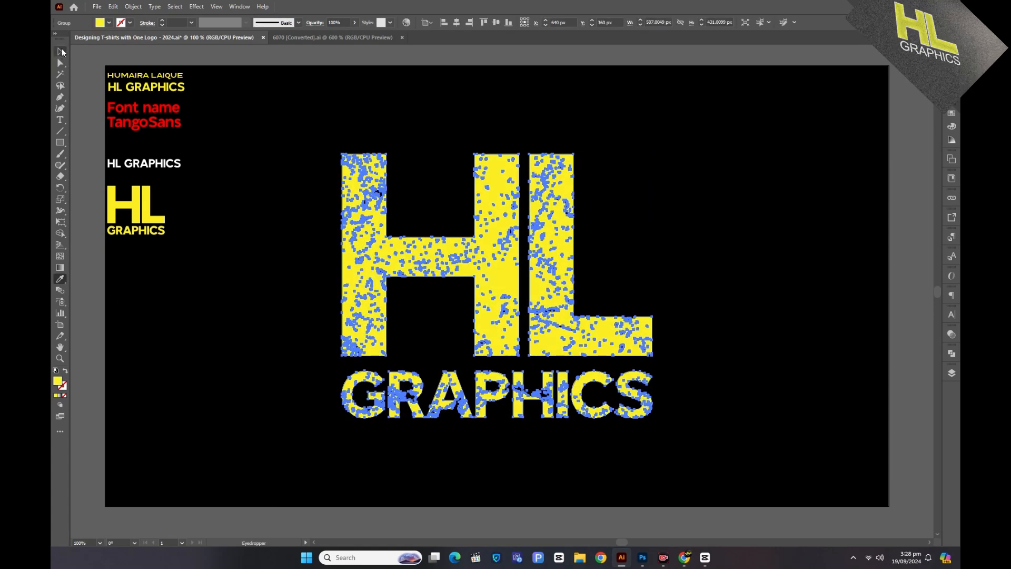
click(60, 51)
click(244, 262)
Step: Bring the grunge logo into the Photoshop T-shirt mockup as a vector smart object and commit its placement
drag(592, 322, 622, 277)
key(Return)
click(890, 98)
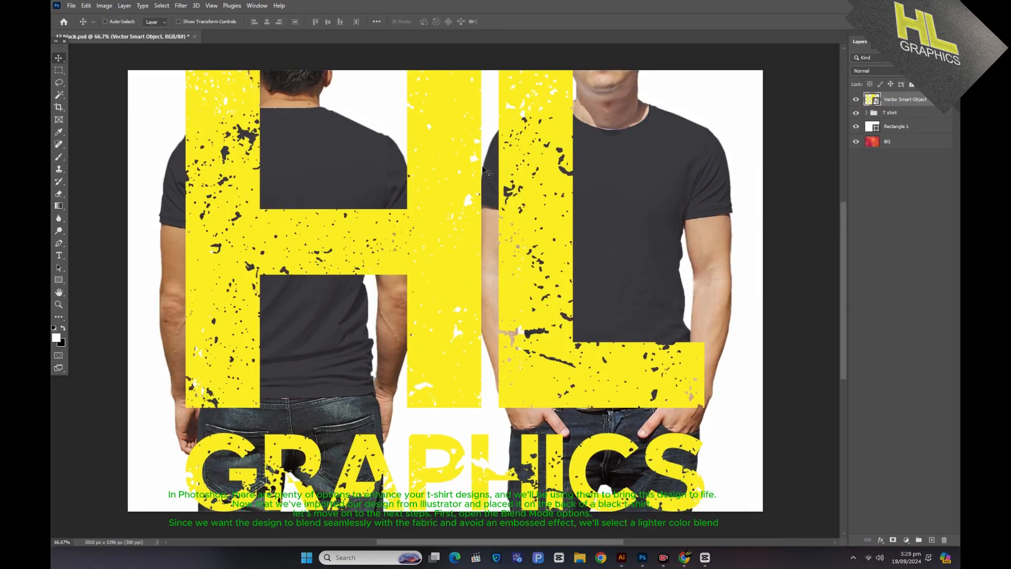
Step: Scale the logo down with Free Transform and center it on the upper back of the black T-shirt
drag(417, 122, 475, 276)
key(ctrl+t)
drag(503, 224, 533, 223)
drag(507, 289, 269, 201)
drag(383, 281, 336, 241)
drag(307, 207, 322, 213)
drag(287, 245, 287, 251)
key(Return)
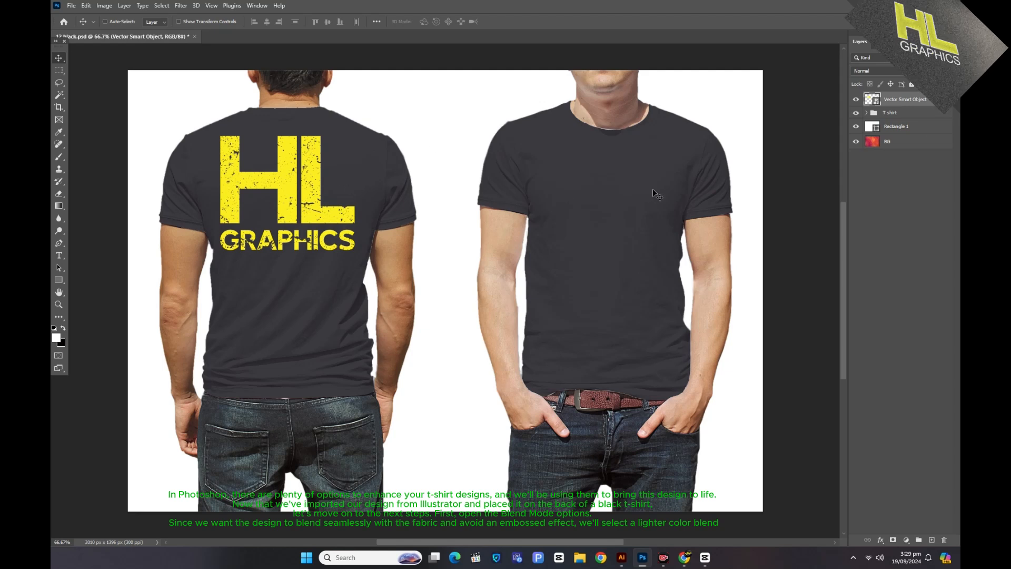
key(Right)
key(Right)
key(Right)
key(Right)
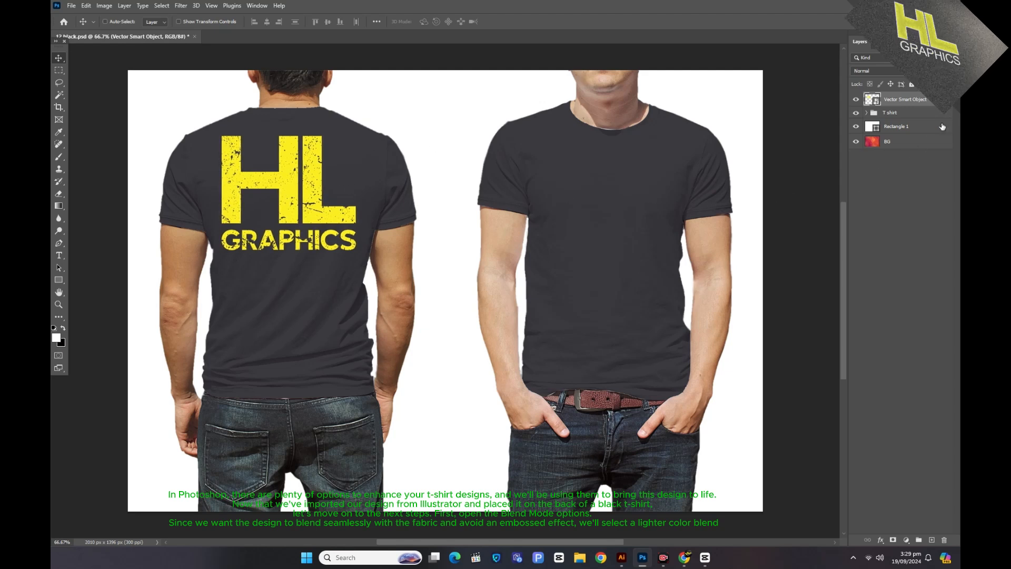
Step: Set the logo layer's blend mode to Lighter Color
click(888, 73)
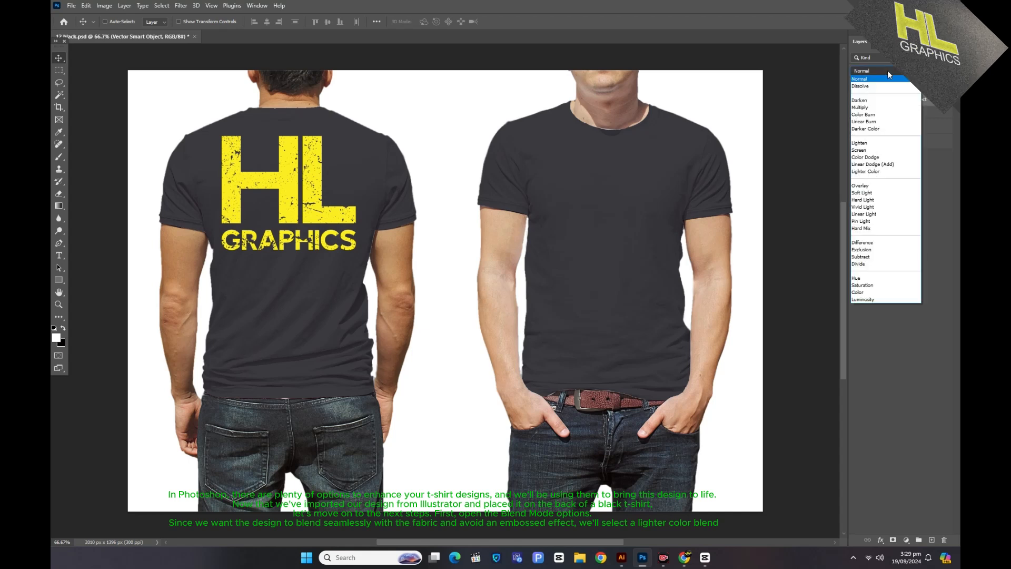
click(861, 102)
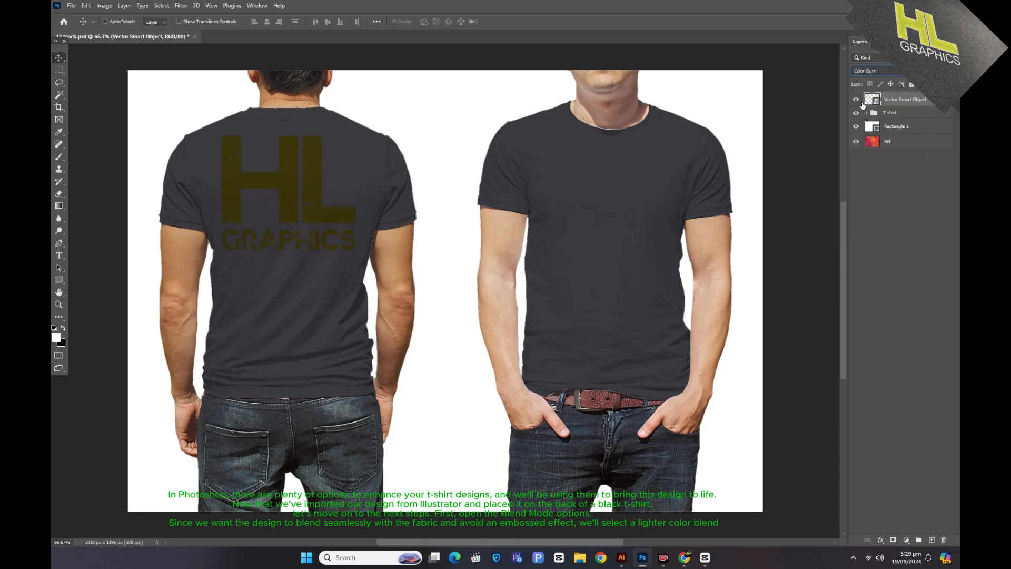
key(Down)
key(Down)
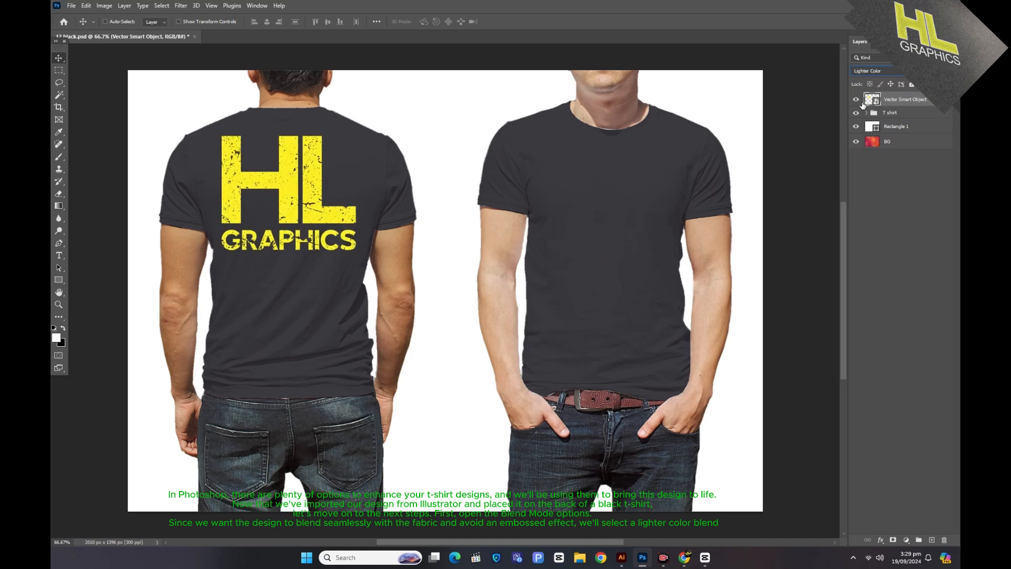
key(Down)
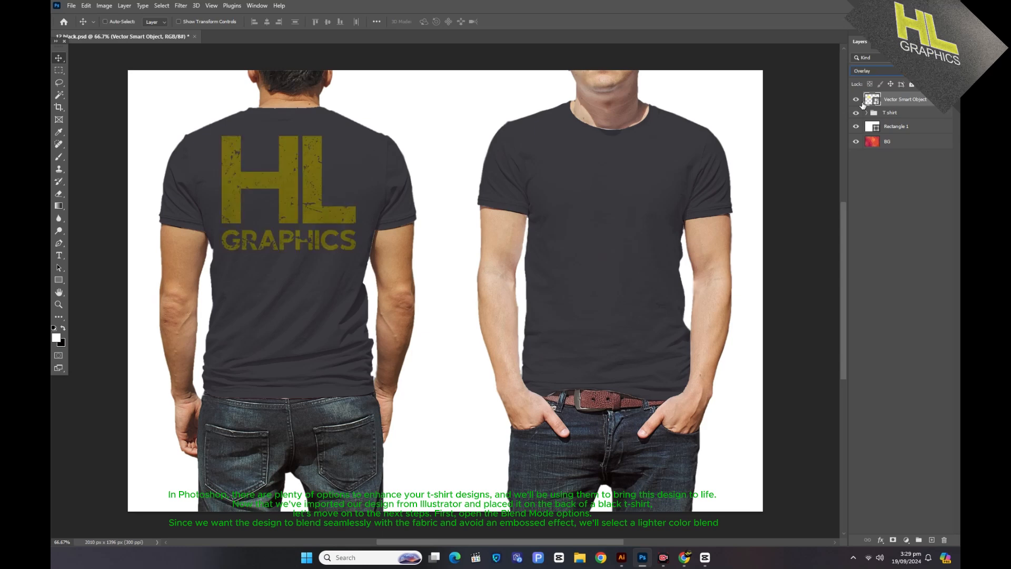
key(Up)
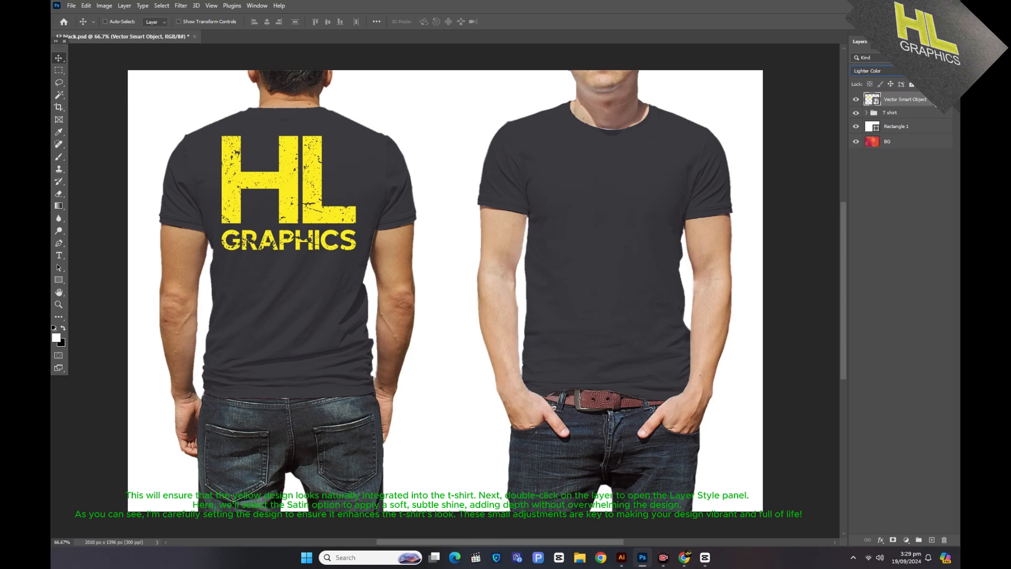
Step: Apply a black Multiply Satin effect to the logo layer with 11% opacity and 27 px size
double_click(940, 99)
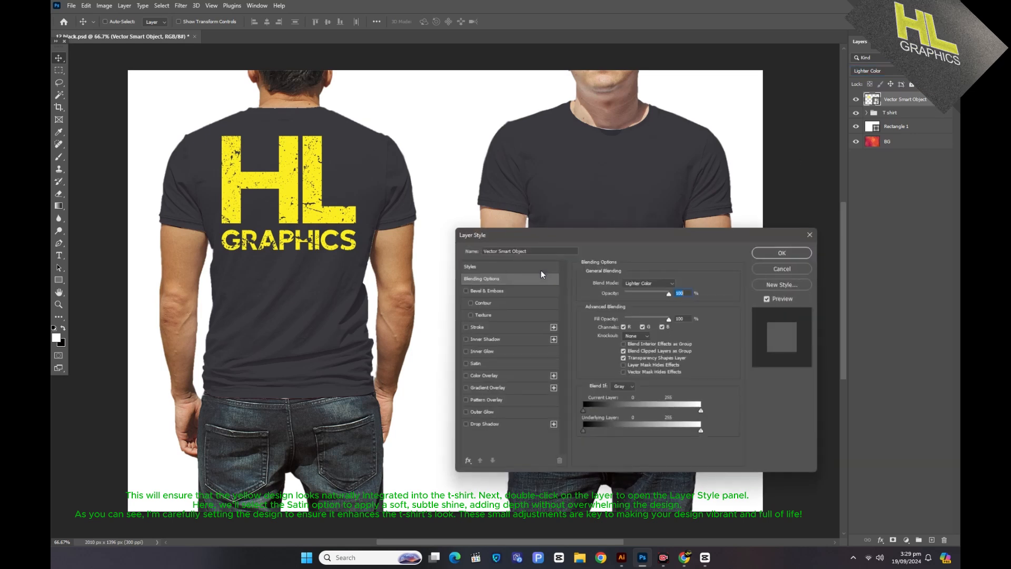
click(474, 364)
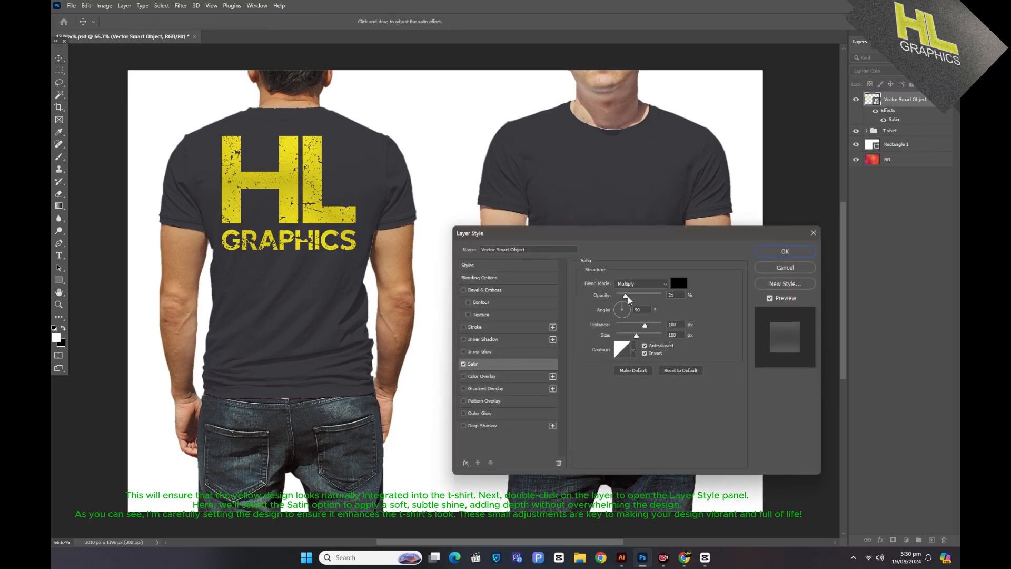
mouse_move(627, 296)
mouse_down()
mouse_move(644, 297)
mouse_move(625, 340)
mouse_up()
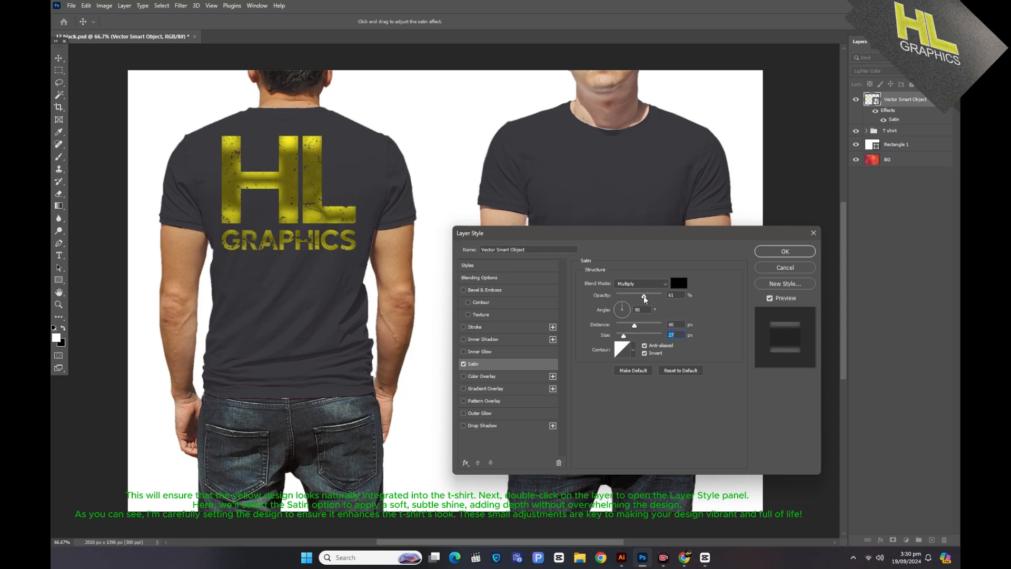
mouse_move(644, 296)
mouse_down()
mouse_move(622, 302)
mouse_move(642, 328)
mouse_up()
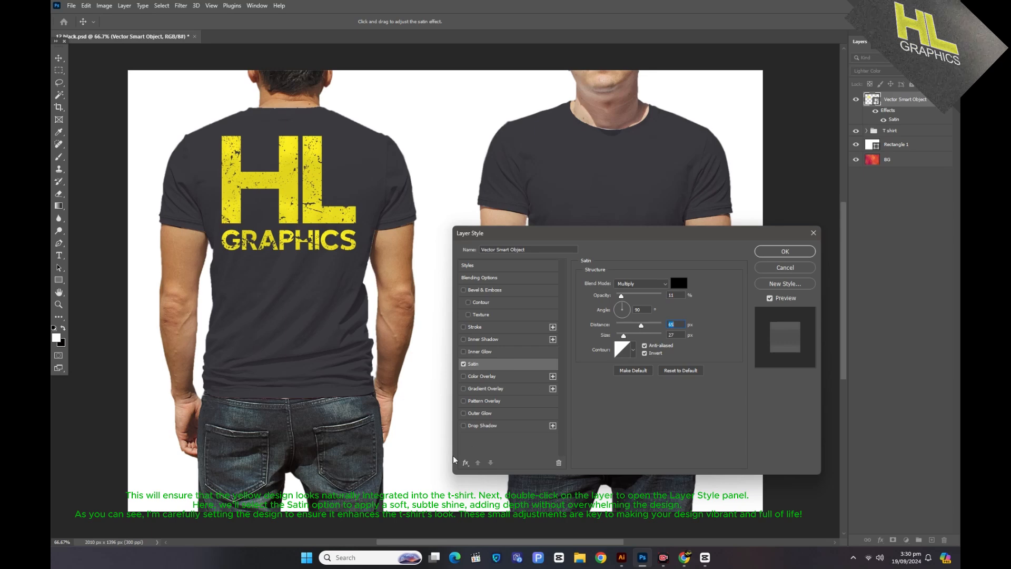
click(767, 255)
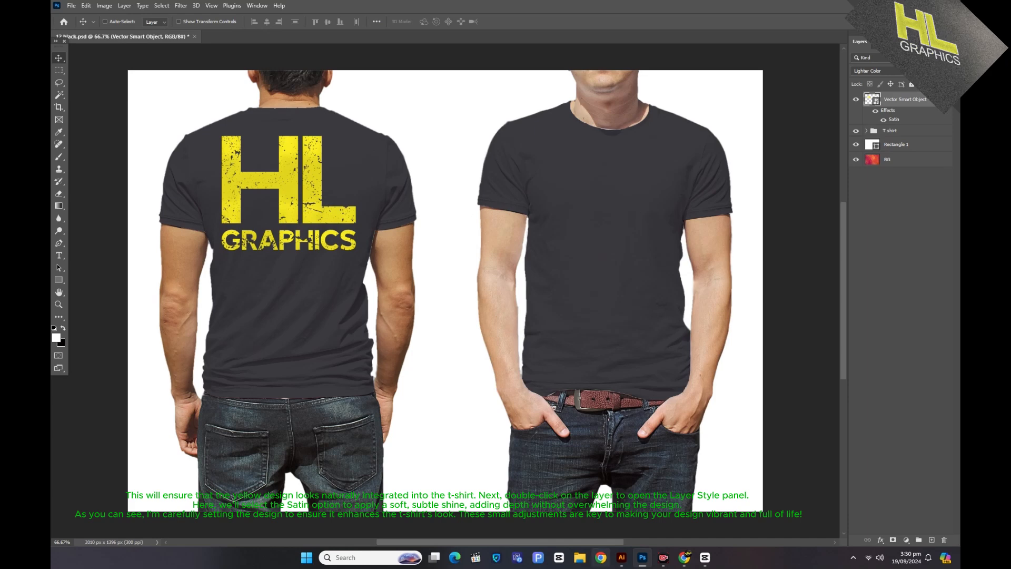
Step: Switch to Illustrator, duplicate the yellow grunge logo at about 201 px wide and ungroup the copy
click(621, 558)
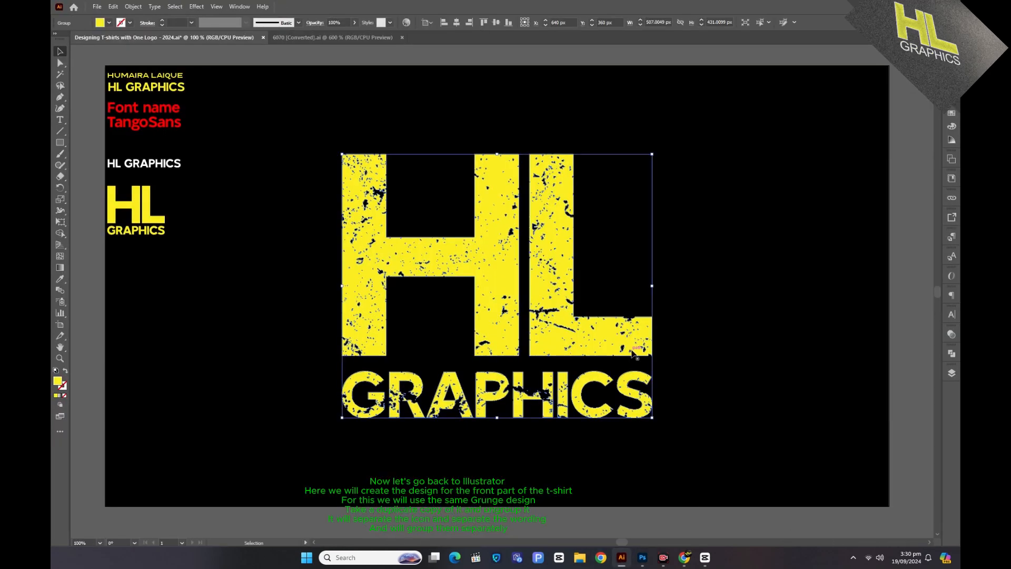
drag(652, 286, 599, 266)
click(594, 280)
right_click(582, 265)
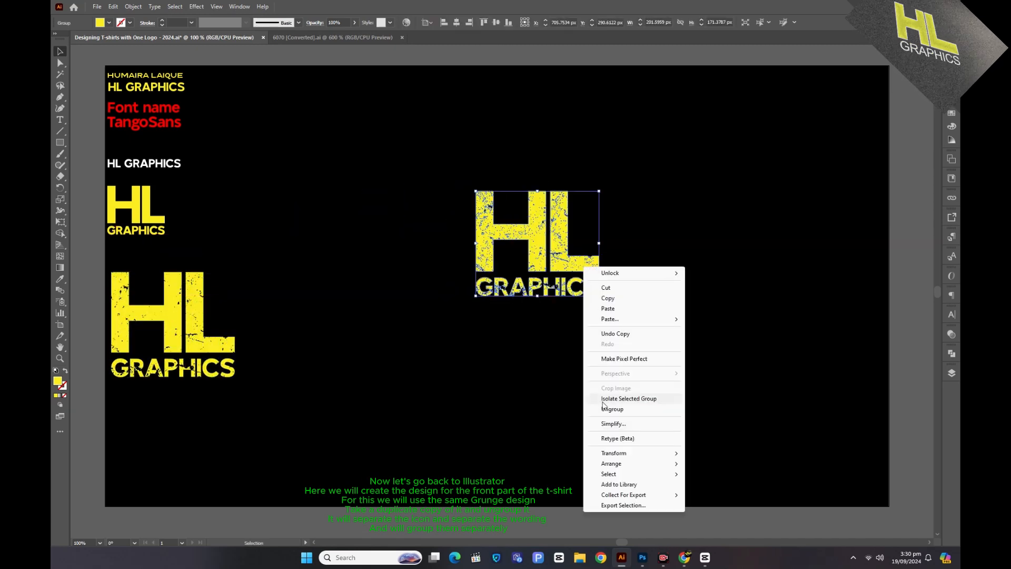
click(489, 383)
Step: Make the copy's HL lettering and GRAPHICS wording separate groups and move the wording further below the HL icon
drag(424, 341, 639, 274)
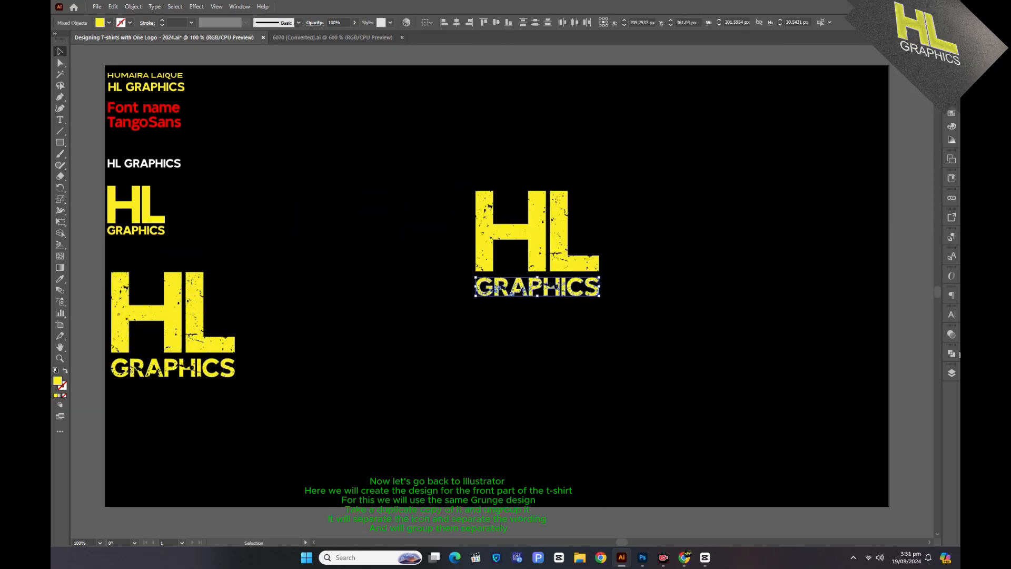
click(951, 354)
drag(424, 141, 580, 324)
click(841, 374)
click(626, 348)
Step: Rotate the GRAPHICS wording by 90 degrees so it runs vertically
click(62, 188)
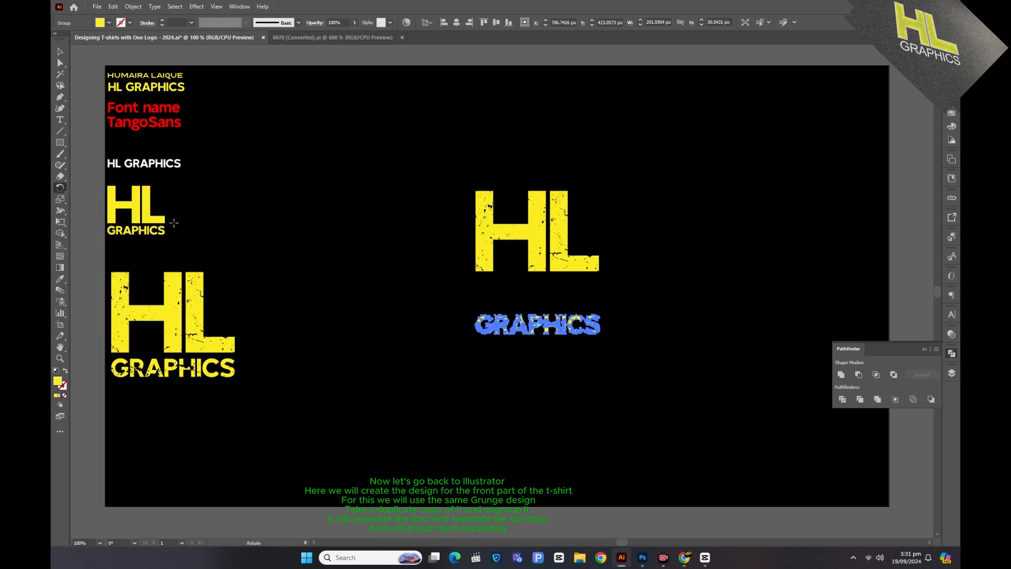
double_click(62, 189)
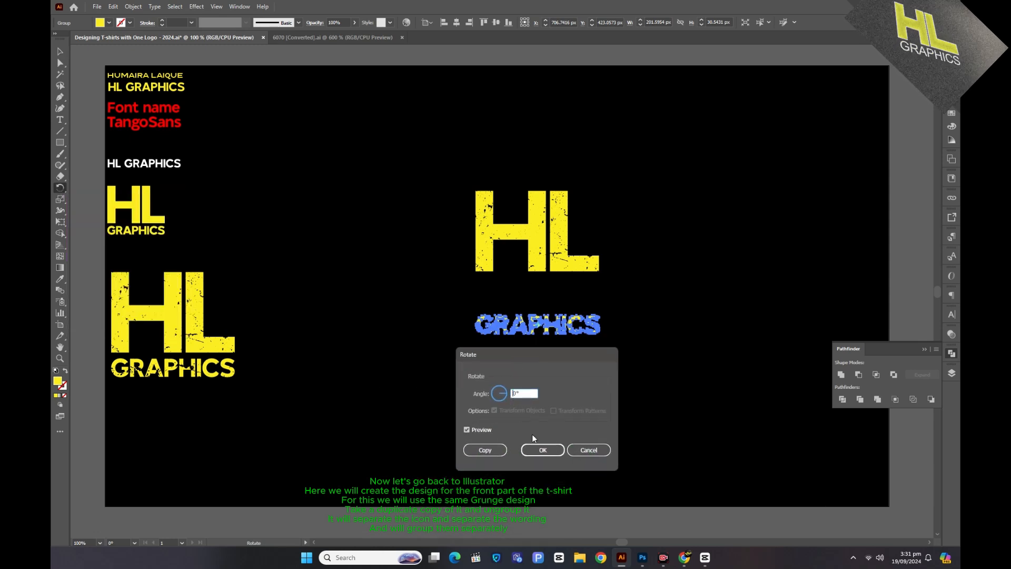
text(90)
click(542, 450)
key(v)
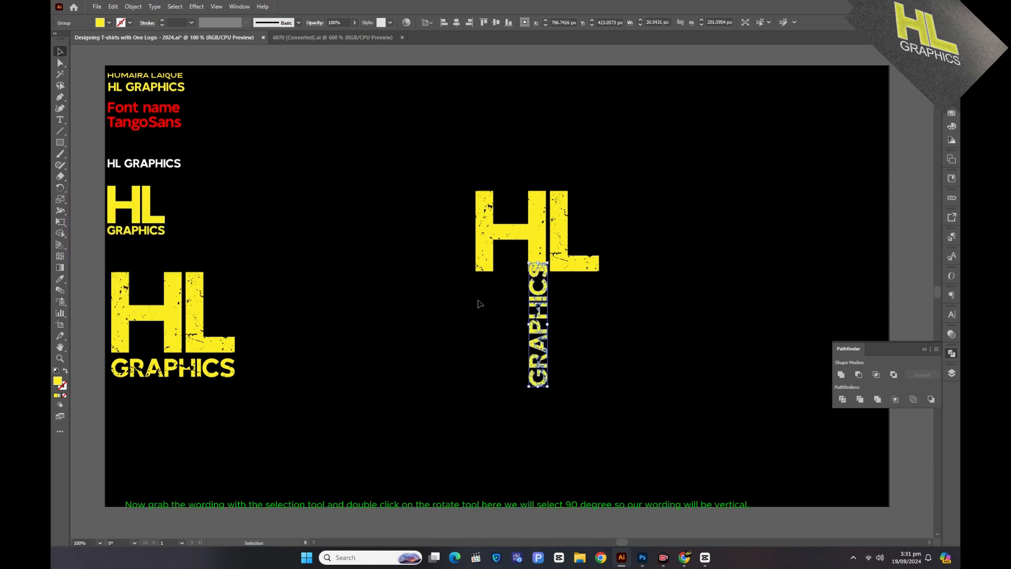
Step: Enlarge the vertical GRAPHICS wording to about 425 px tall and place the scaled-down HL icon above it
drag(541, 317, 425, 367)
drag(423, 312, 423, 177)
drag(427, 192, 430, 258)
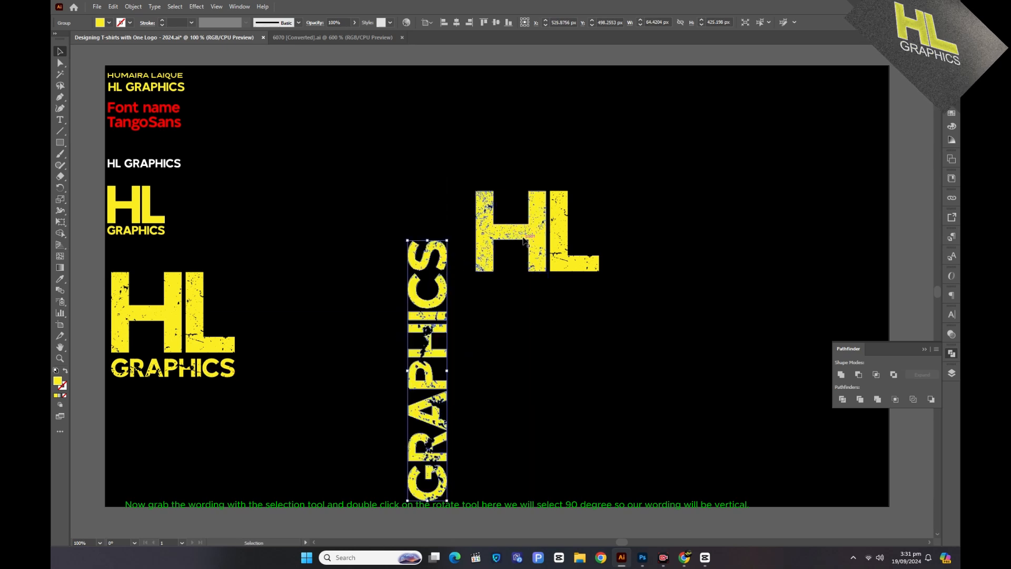
drag(523, 238, 419, 183)
Step: Center the HL icon horizontally over the vertical wording and move both to the upper middle of the artboard
drag(434, 135, 354, 382)
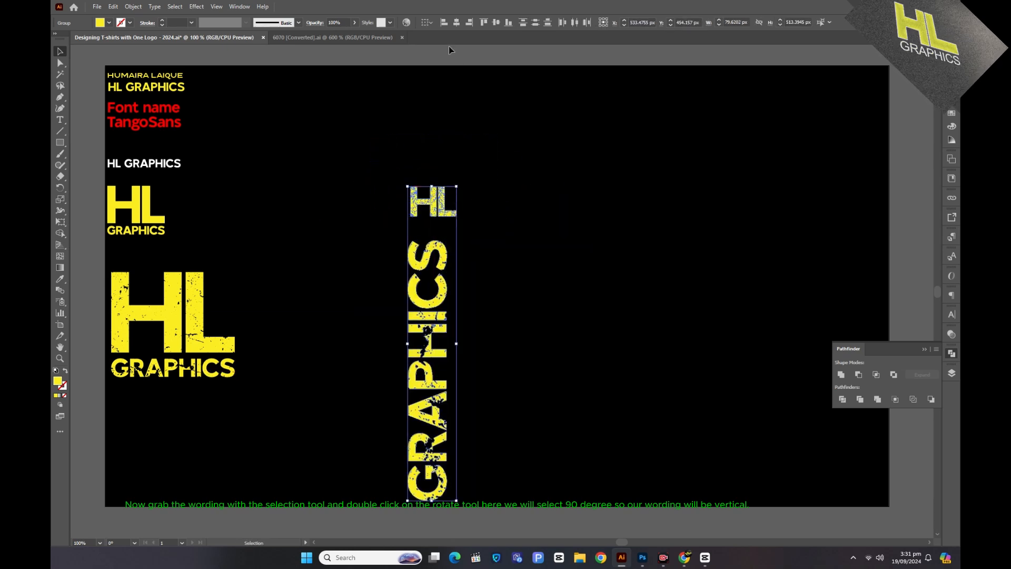
click(457, 22)
drag(441, 201, 515, 162)
click(590, 189)
Step: Enlarge the HL icon to about 122 px wide and nudge it upward to widen the gap above the wording
click(527, 135)
click(583, 308)
click(548, 156)
key(Up)
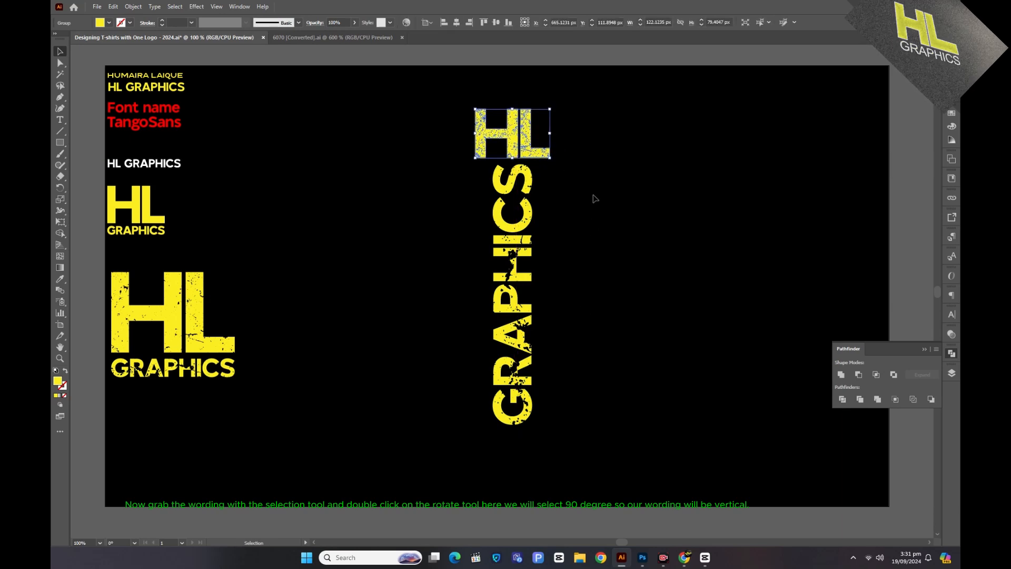
key(Up)
key(Up)
key(Up)
key(Up)
key(Up)
key(Up)
key(Up)
key(Up)
key(Up)
key(Up)
key(Up)
click(595, 200)
Step: Draw a circle about 124 px in diameter beside the vertical design with the Ellipse tool
drag(59, 142, 95, 165)
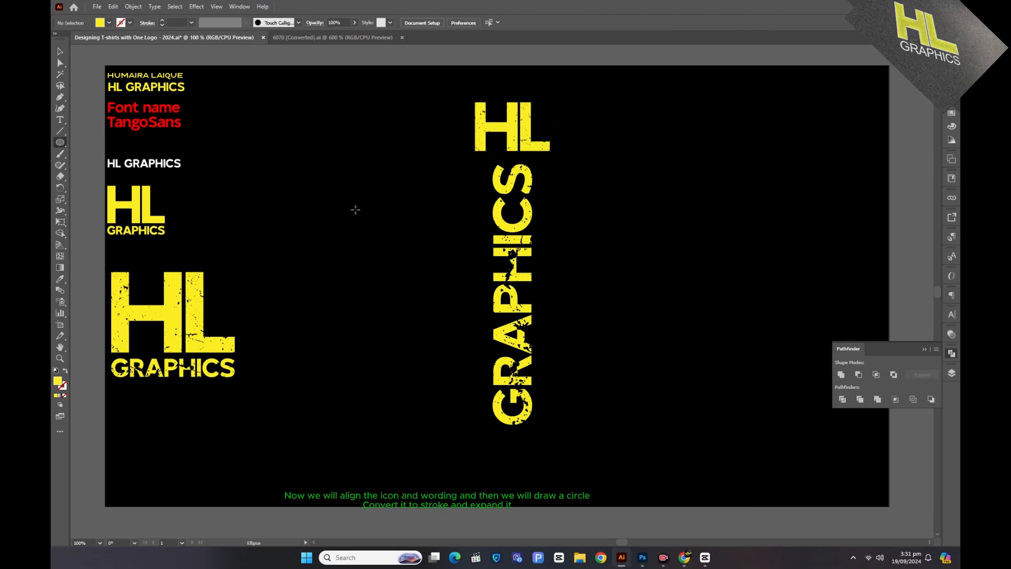
drag(383, 200, 420, 238)
click(59, 52)
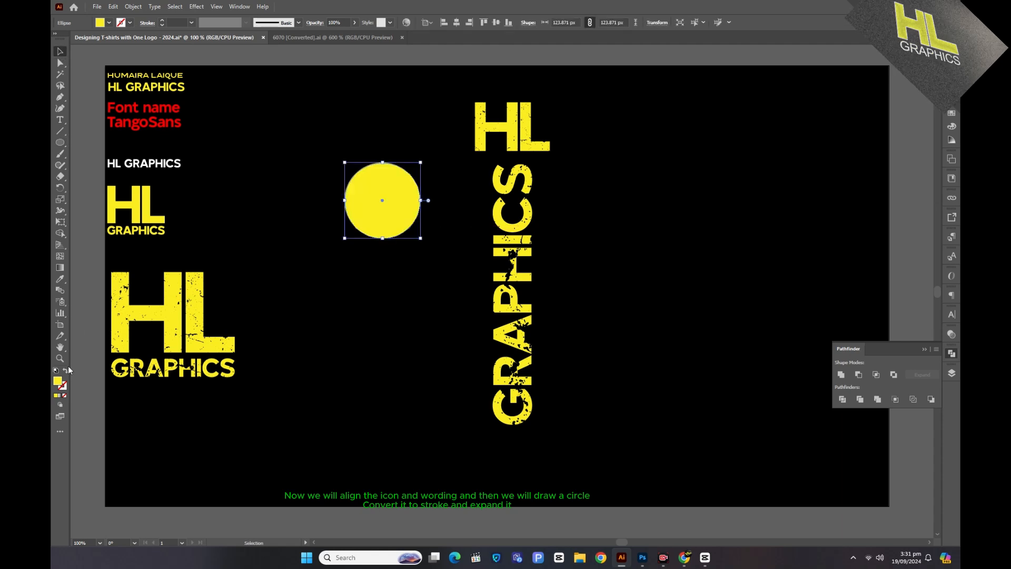
Step: Swap the circle's yellow fill to its stroke and expand the outline into a shape
click(66, 371)
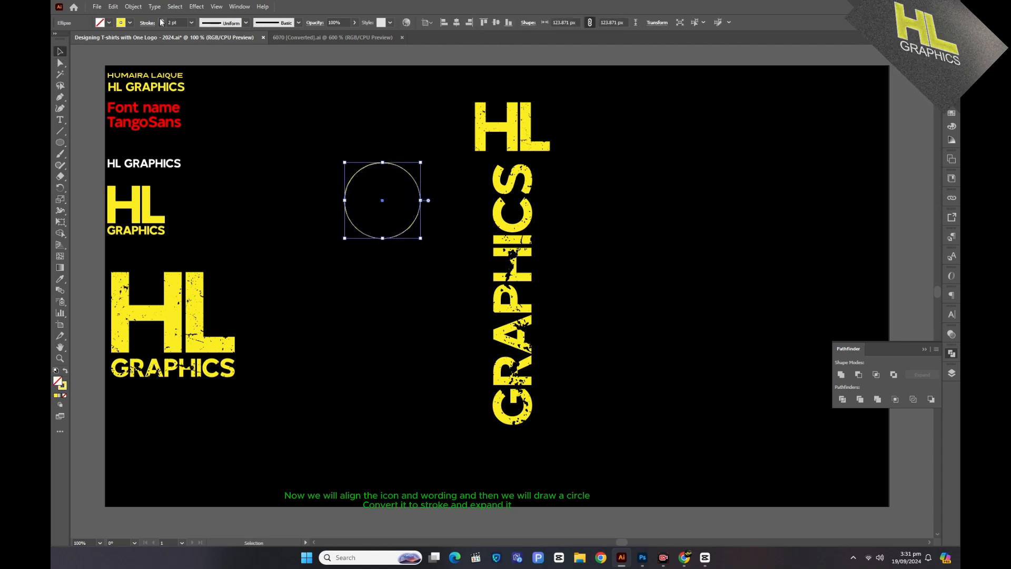
click(133, 7)
click(155, 132)
click(474, 330)
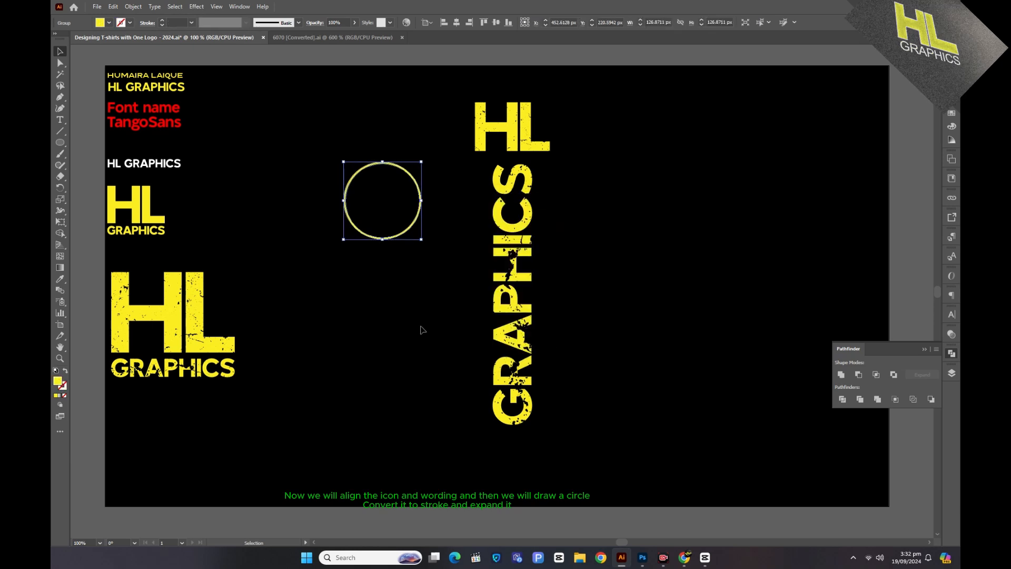
Step: Place the ring around a scaled-down HL icon above the wording and center the elements on one another
drag(412, 234, 510, 142)
click(521, 120)
click(571, 210)
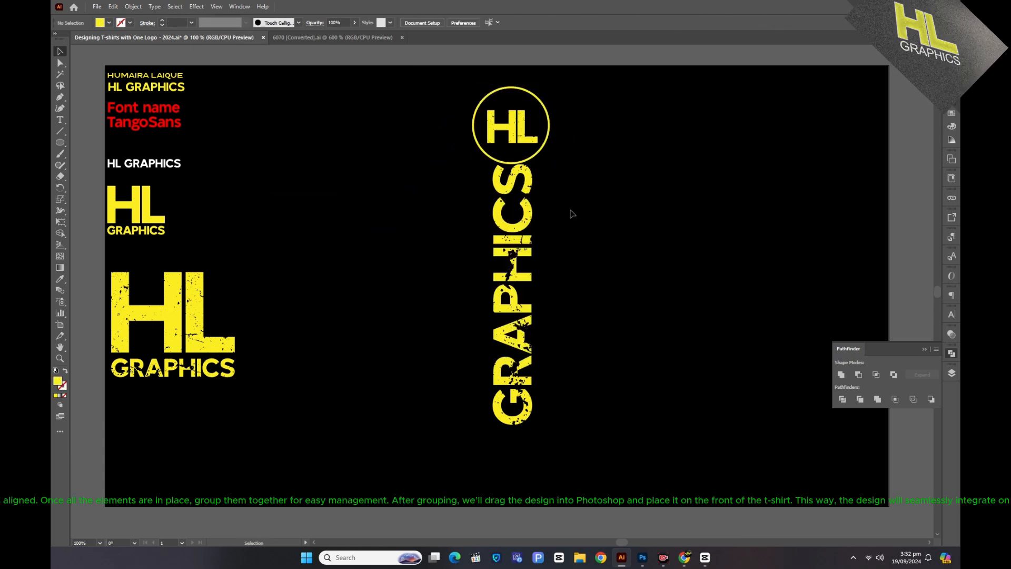
drag(432, 104, 617, 454)
click(615, 196)
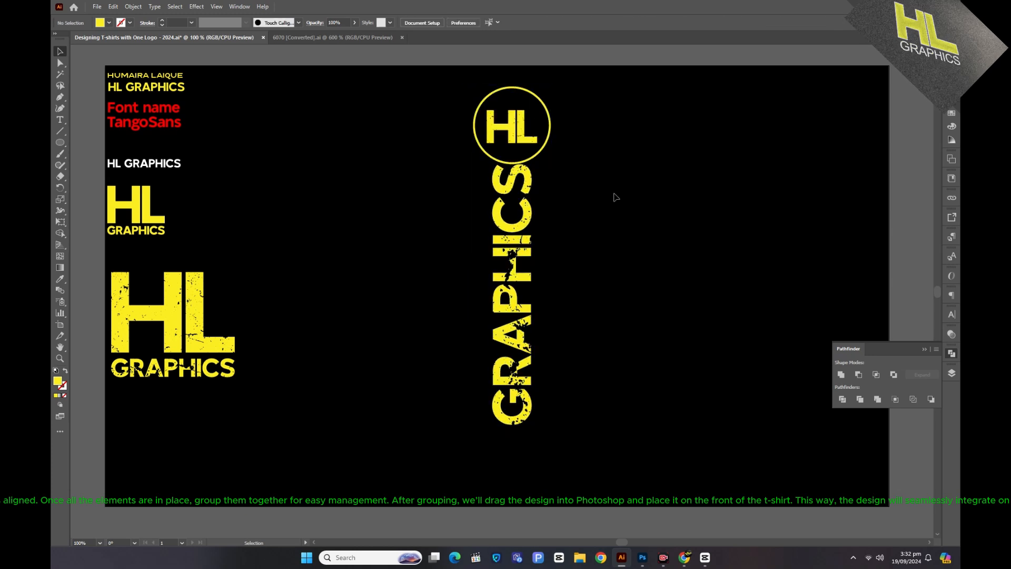
Step: Enlarge the HL icon inside the ring to about 94 px wide and adjust its position within the ring
click(521, 124)
click(582, 181)
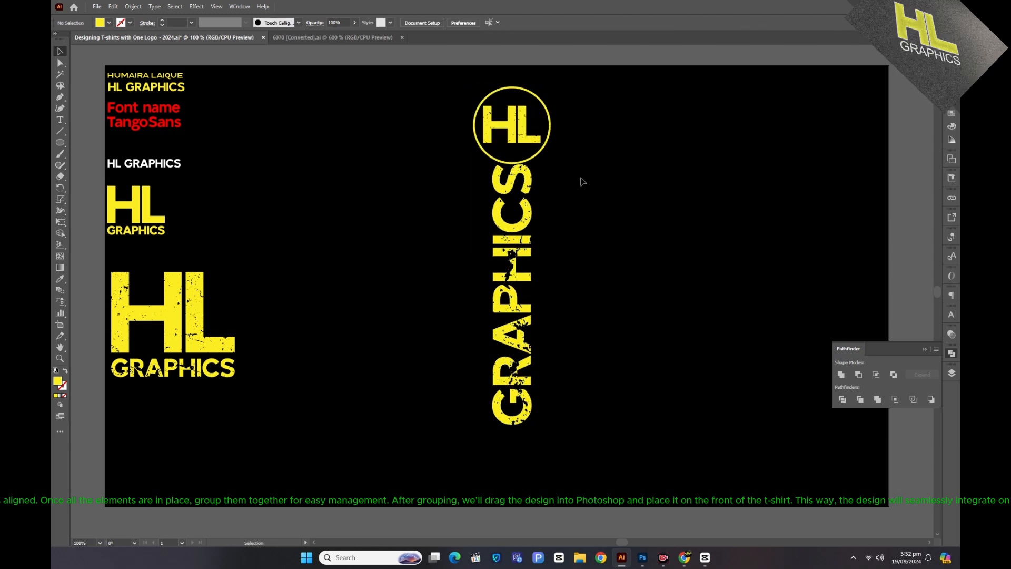
click(542, 138)
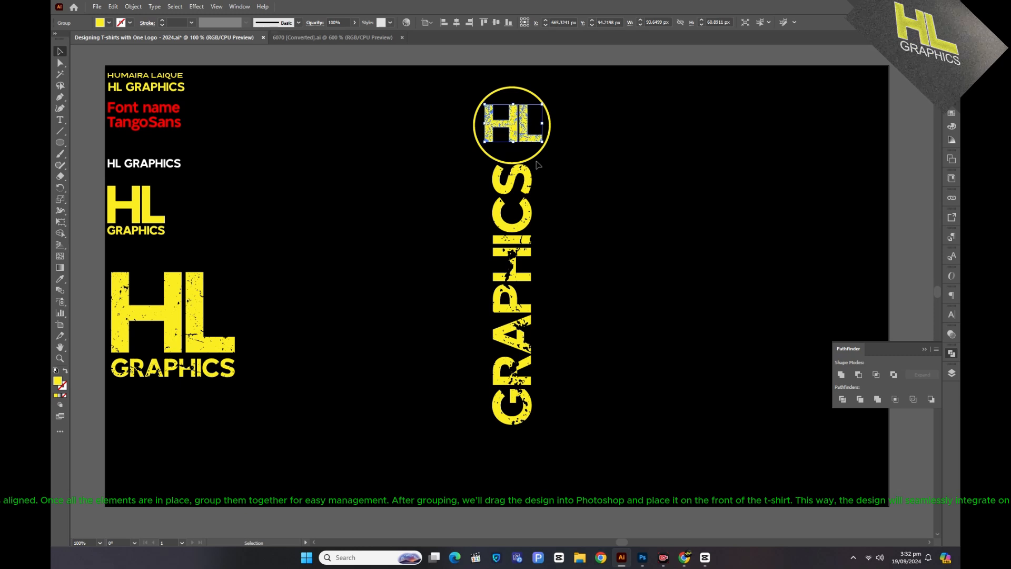
click(588, 229)
Step: Shift the GRAPHICS wording slightly down from the ring and group all elements of the vertical design
drag(423, 108, 606, 452)
click(629, 431)
drag(529, 409, 529, 412)
drag(424, 93, 602, 442)
click(626, 410)
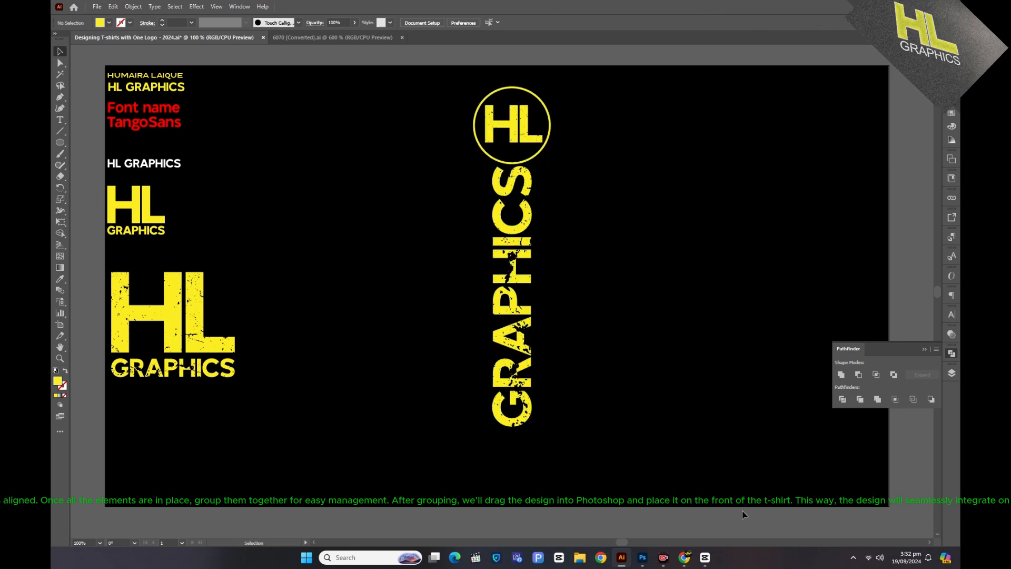
Step: Save the Illustrator document and bring the vertical design into the Photoshop T-shirt mockup as a vector smart object
key(ctrl+s)
click(642, 559)
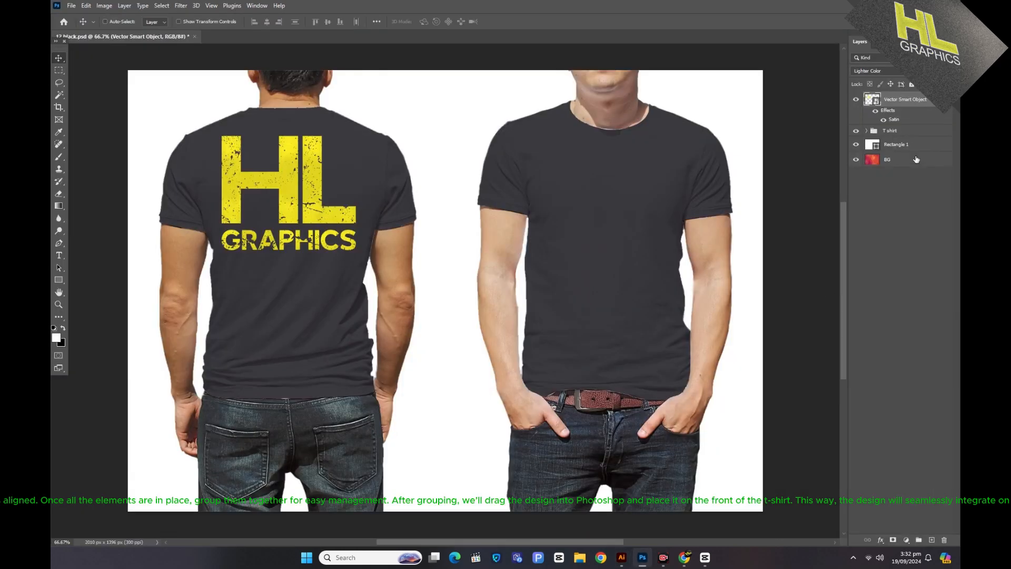
click(621, 559)
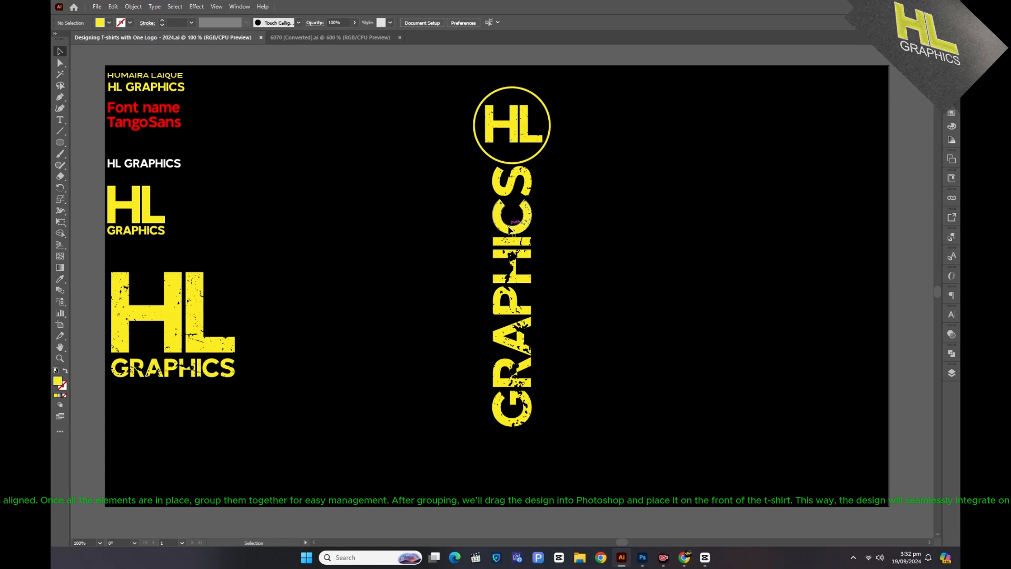
drag(522, 250, 663, 239)
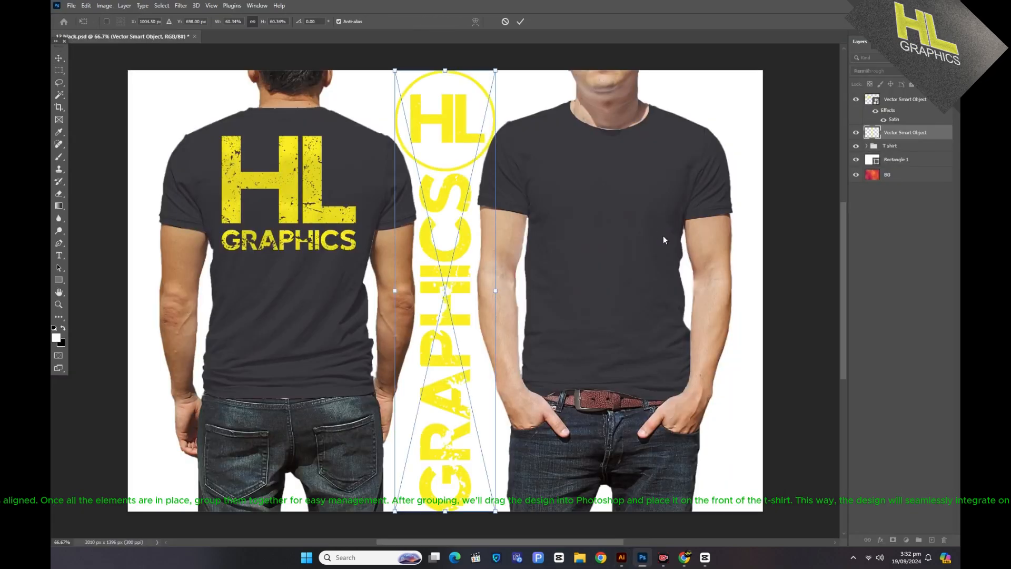
Step: Scale the vertical design down and place it along one side of the black T-shirt's front
drag(390, 293, 451, 301)
drag(467, 339, 660, 289)
drag(666, 342, 659, 278)
key(Return)
drag(667, 211, 665, 202)
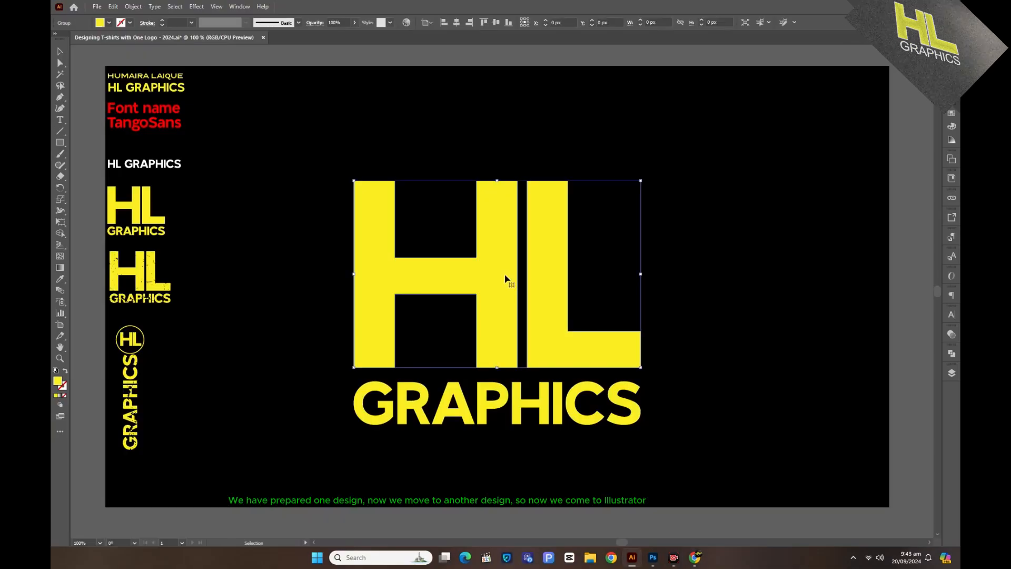
Step: Separate the plain HL icon from the GRAPHICS wording in Illustrator and bring the icon into Photoshop's women's T-shirt mockup
drag(506, 274, 509, 247)
drag(498, 390, 505, 414)
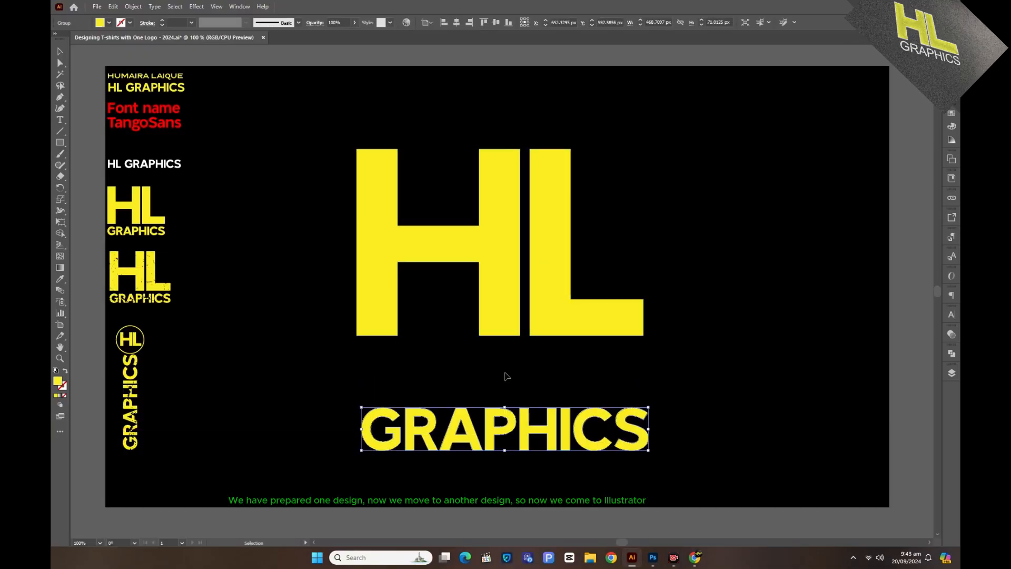
click(507, 377)
click(510, 287)
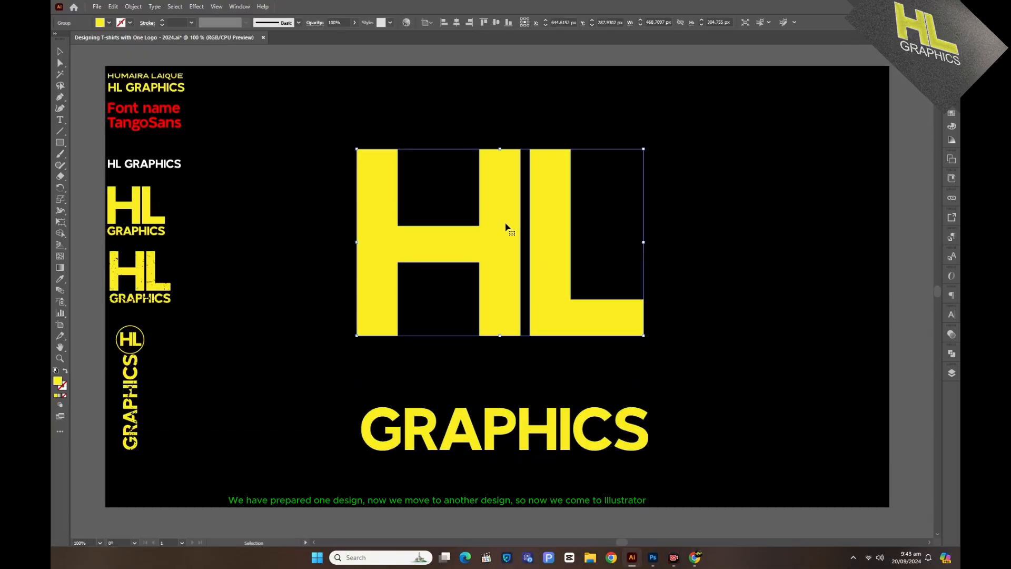
drag(507, 227, 533, 316)
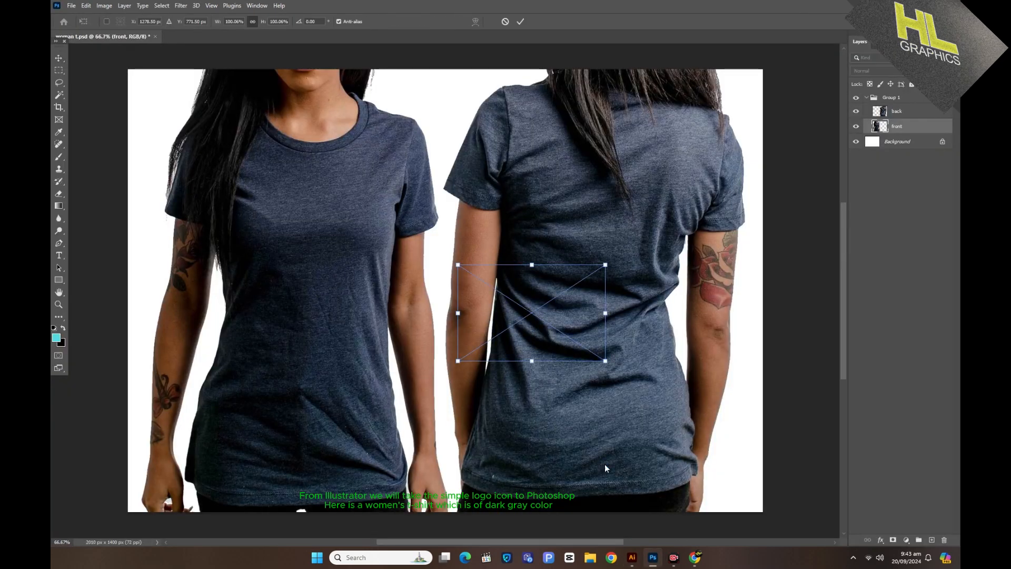
Step: Enlarge the HL icon to about 203%, rotate it about -22° over the front of the women's T-shirt and commit the placement
drag(610, 315, 760, 313)
drag(649, 333, 443, 343)
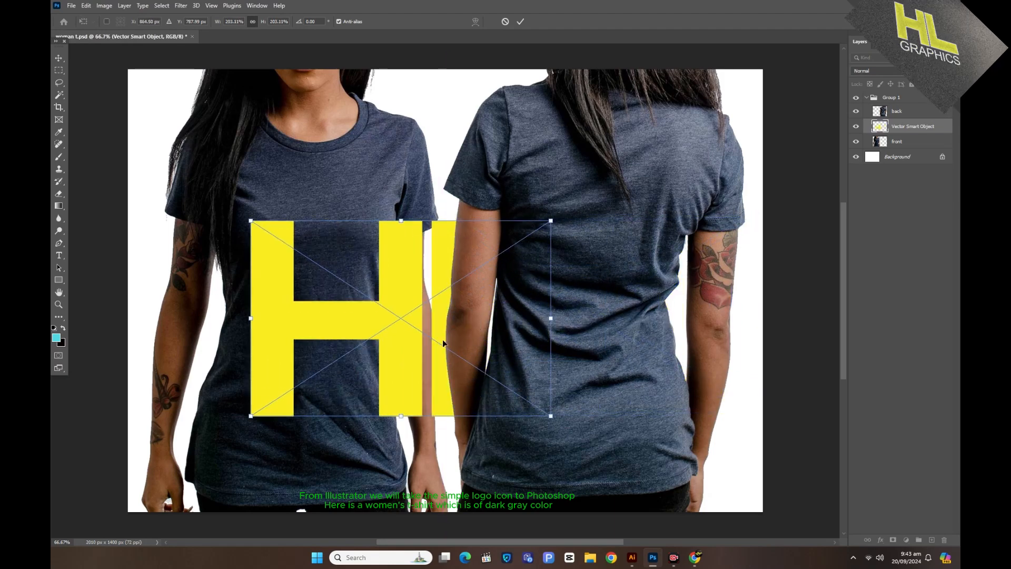
drag(551, 424, 573, 358)
drag(440, 365, 448, 374)
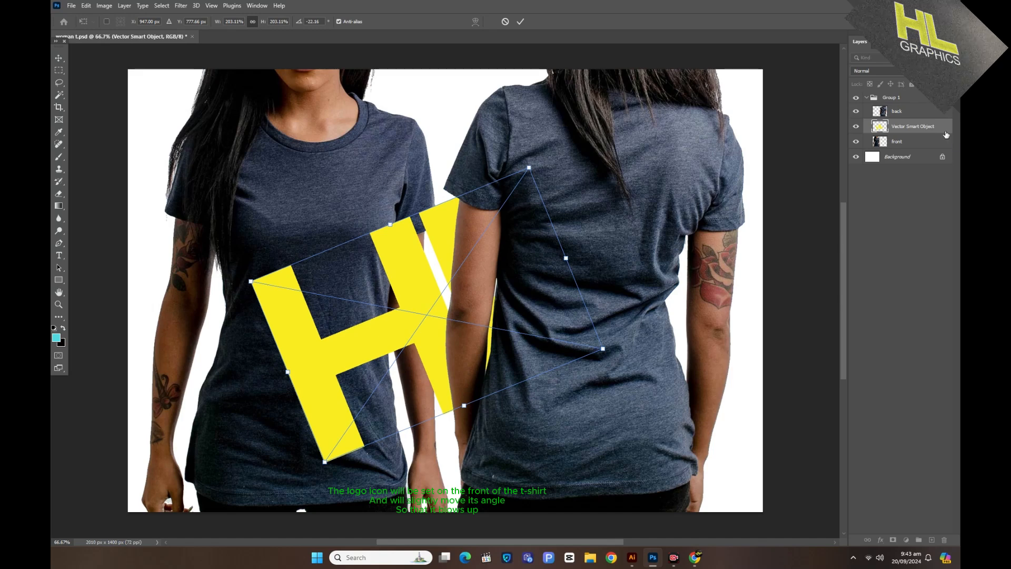
key(Return)
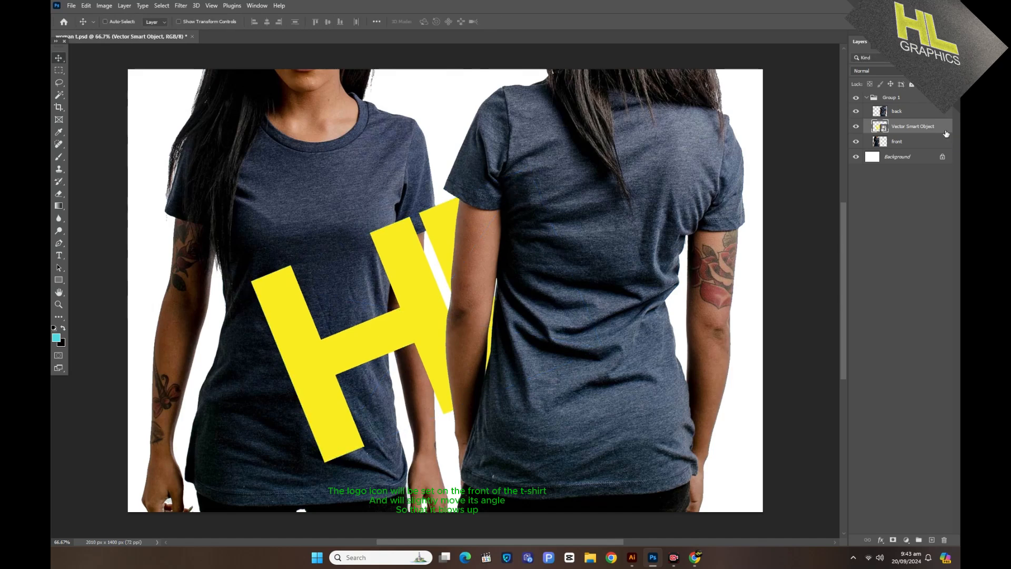
Step: Clip the HL icon layer to the front shirt layer with a clipping mask
click(125, 6)
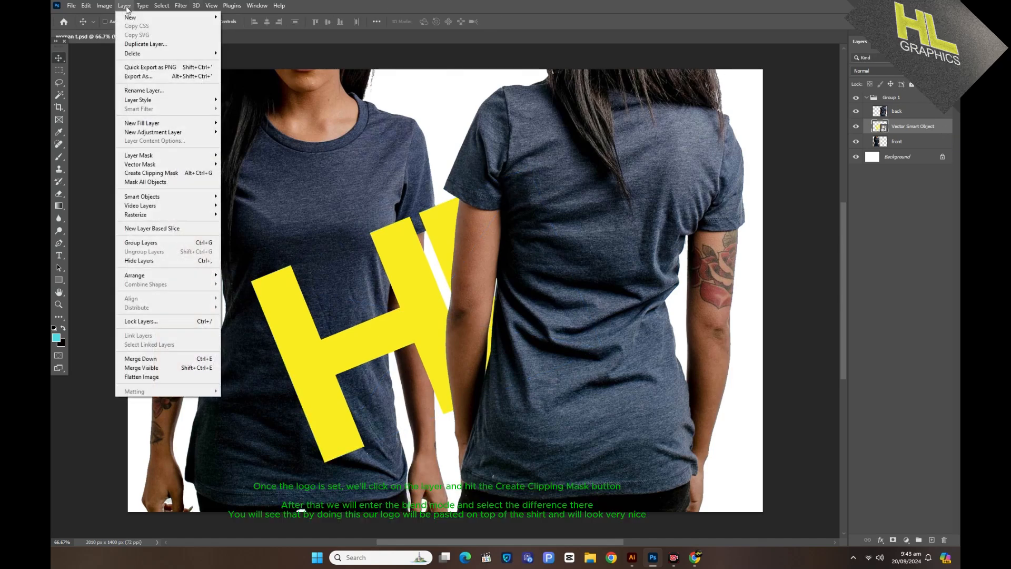
click(154, 174)
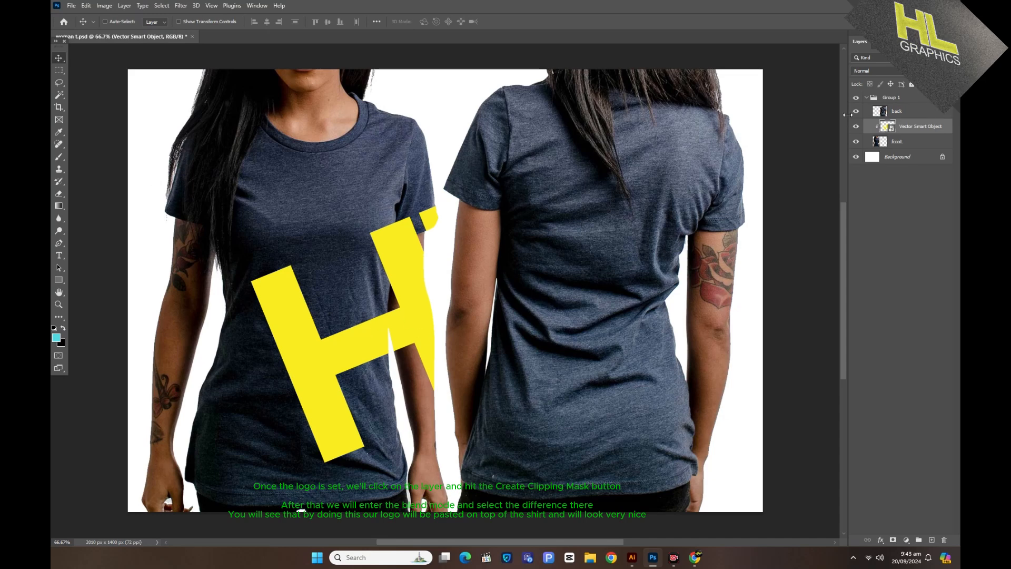
Step: Set the HL icon layer's blend mode to Difference and duplicate the layer
click(876, 74)
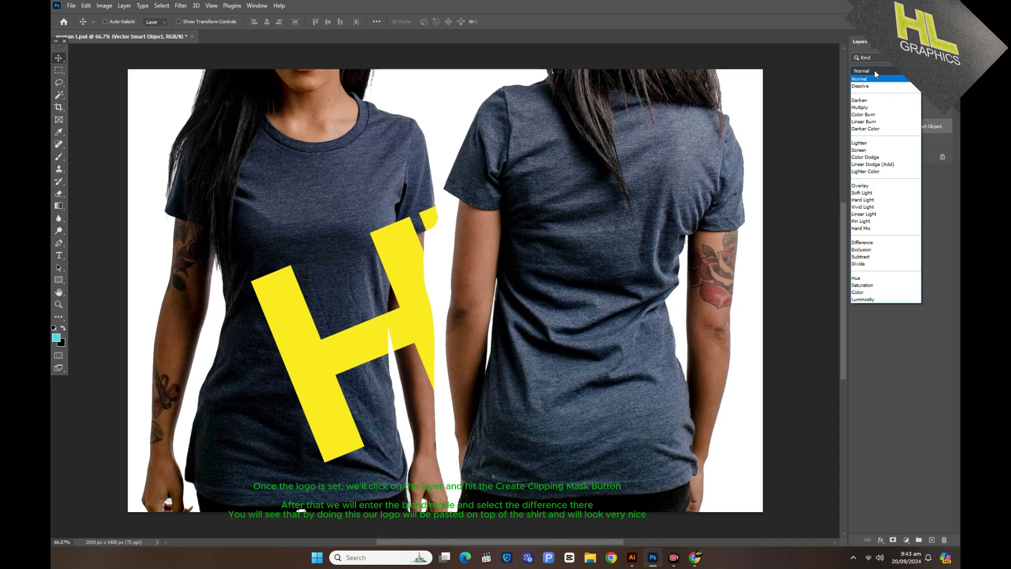
click(863, 246)
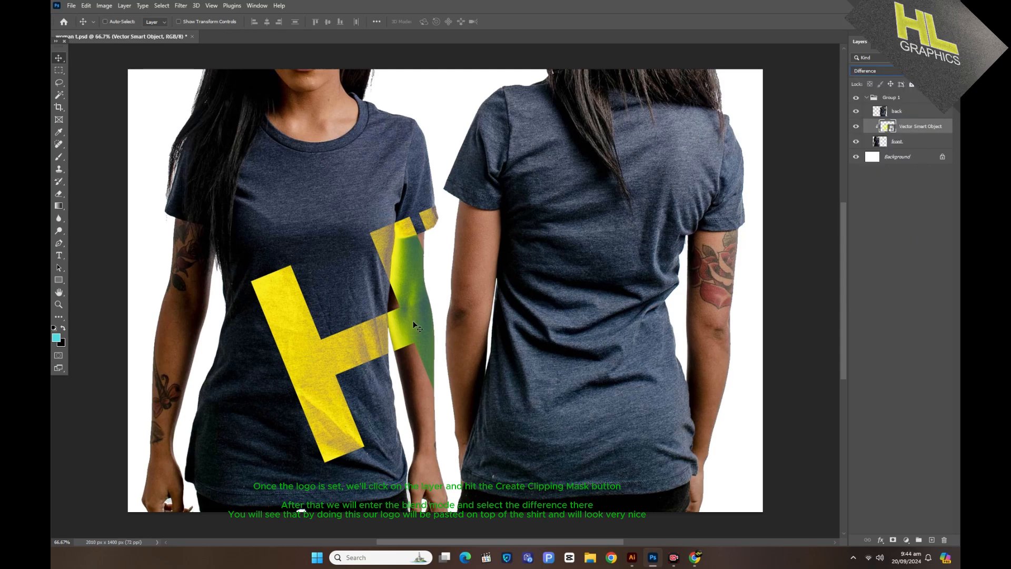
right_click(906, 131)
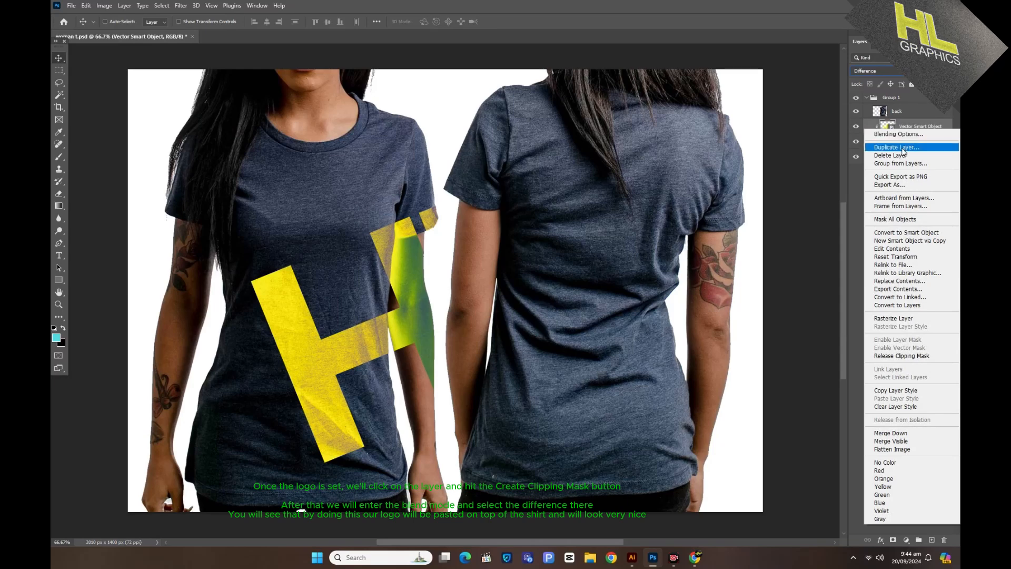
click(903, 148)
click(584, 158)
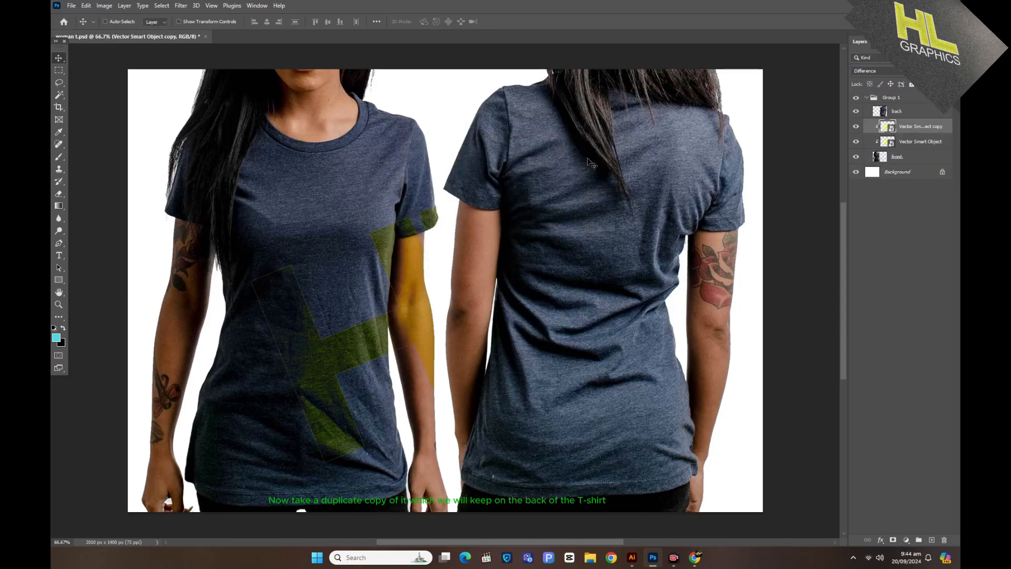
Step: Move the icon copy above the back shirt layer and position it over the lower part of the shirt's back
drag(919, 127, 922, 113)
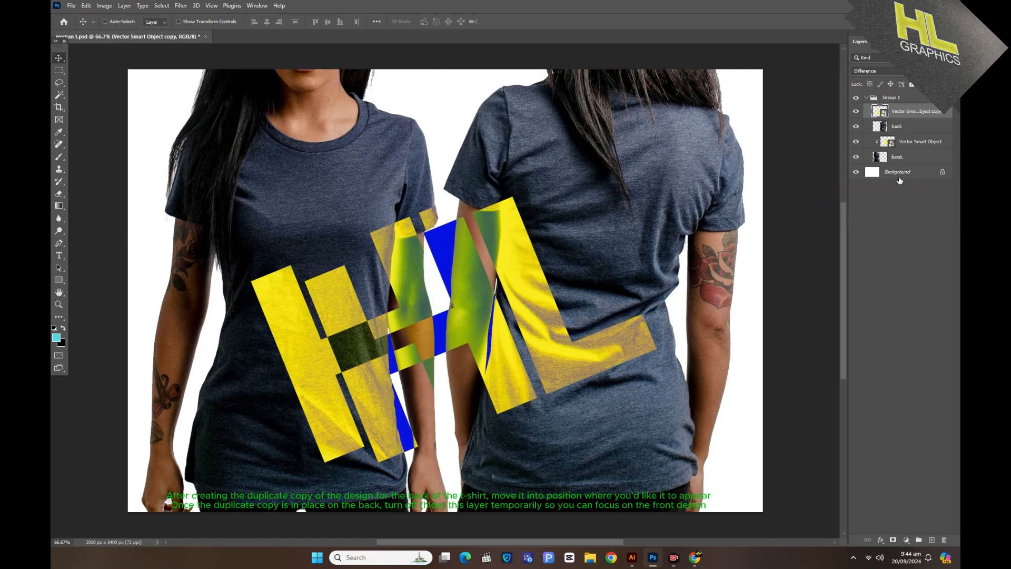
key(shift+Right)
key(shift+Right)
key(shift+Right)
key(shift+Right)
key(shift+Right)
key(shift+Right)
key(shift+Right)
key(shift+Right)
key(shift+Right)
key(shift+Right)
key(shift+Right)
key(shift+Right)
key(shift+Right)
key(shift+Right)
key(shift+Right)
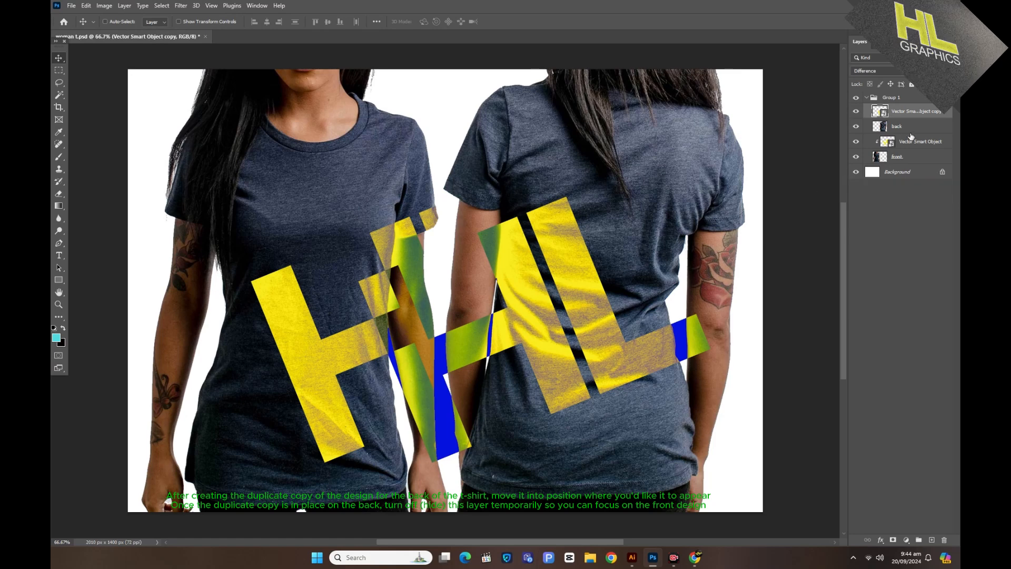
drag(638, 323, 618, 374)
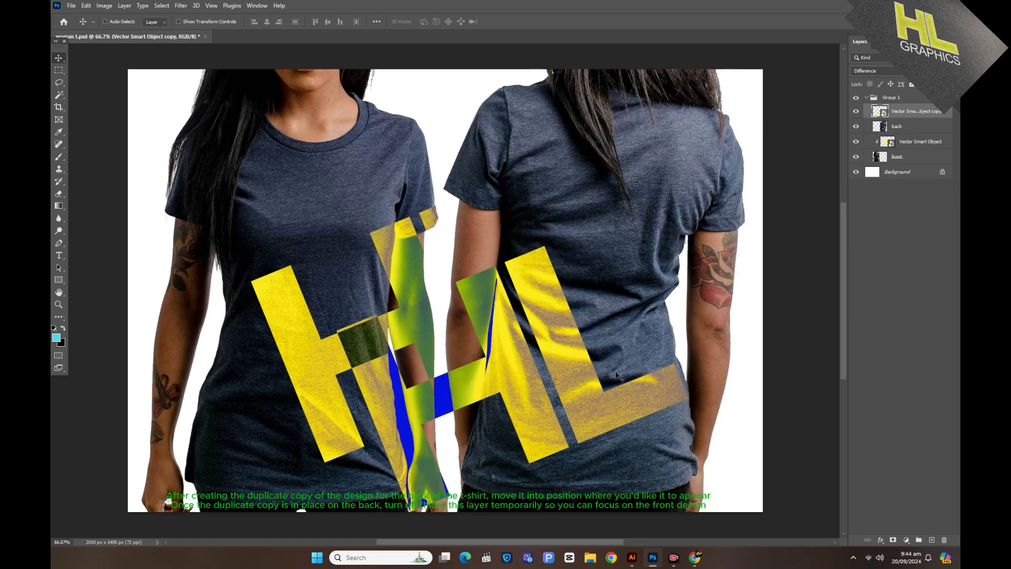
Step: Hide the icon copy and rasterize the front shirt's HL icon layer for the Eraser tool
click(856, 112)
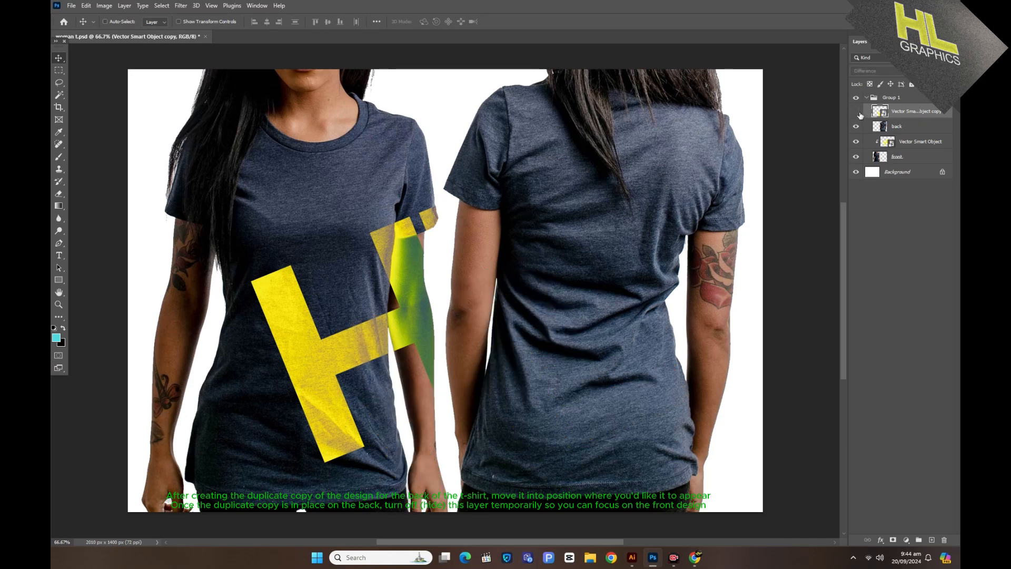
click(913, 142)
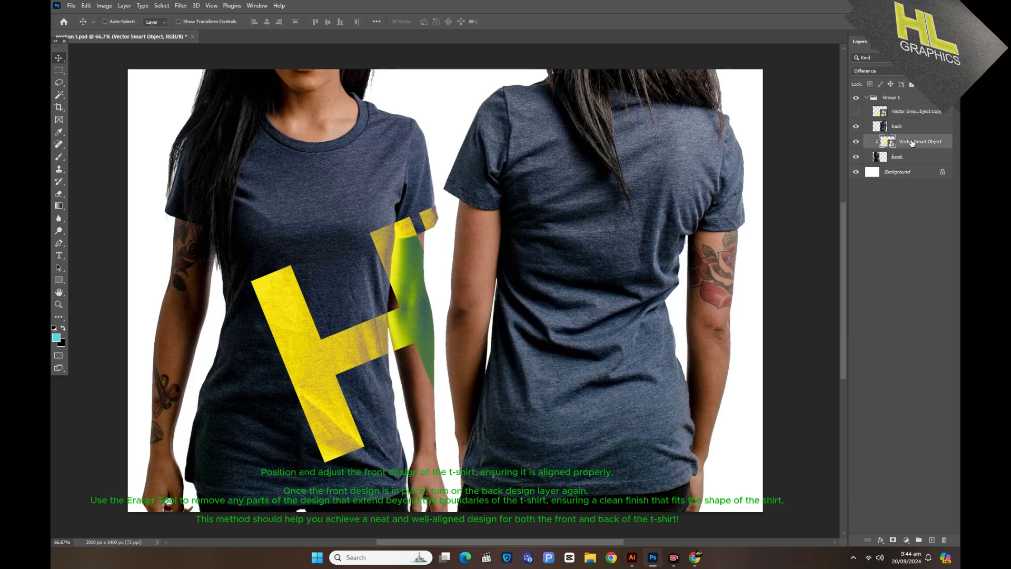
click(58, 195)
click(111, 23)
click(191, 80)
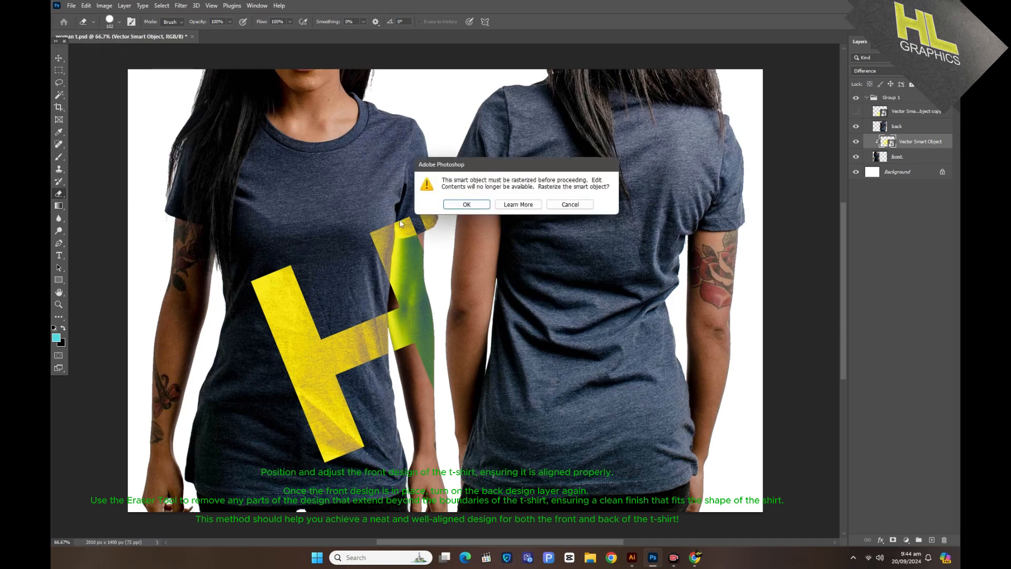
click(469, 203)
Step: Set the eraser to 196 px and erase the parts of the front icon that spill over the sleeve and arm
click(115, 24)
click(149, 52)
mouse_move(501, 239)
mouse_down()
mouse_move(432, 242)
mouse_move(443, 359)
mouse_move(486, 434)
mouse_up()
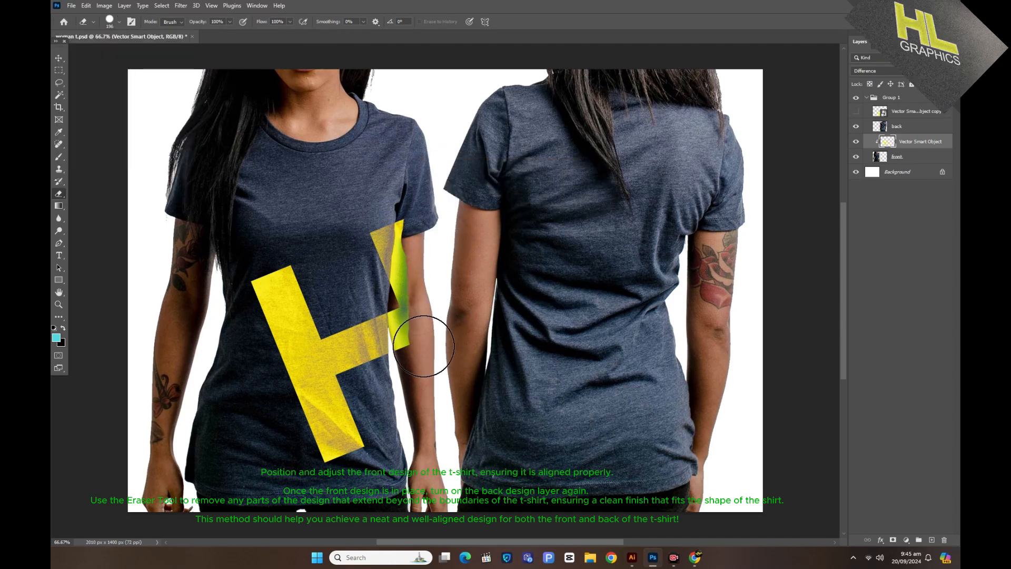
drag(421, 343, 418, 318)
mouse_move(431, 242)
mouse_down()
mouse_move(424, 221)
mouse_move(417, 280)
mouse_move(425, 228)
mouse_move(422, 262)
mouse_up()
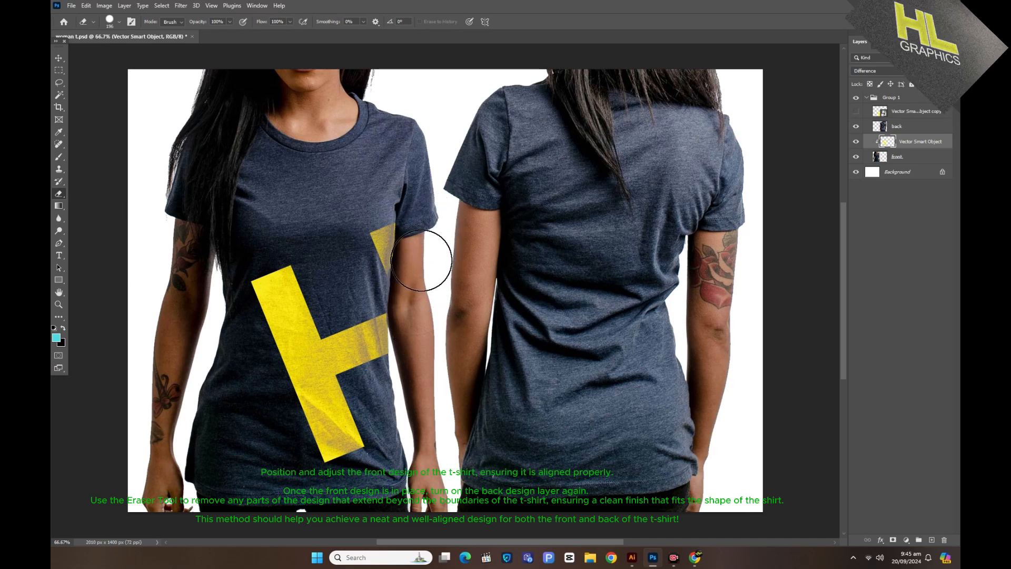
Step: Show the icon copy, rasterize it and erase its parts lying over the arm and the front-view figure
click(856, 112)
click(916, 111)
click(469, 294)
click(466, 207)
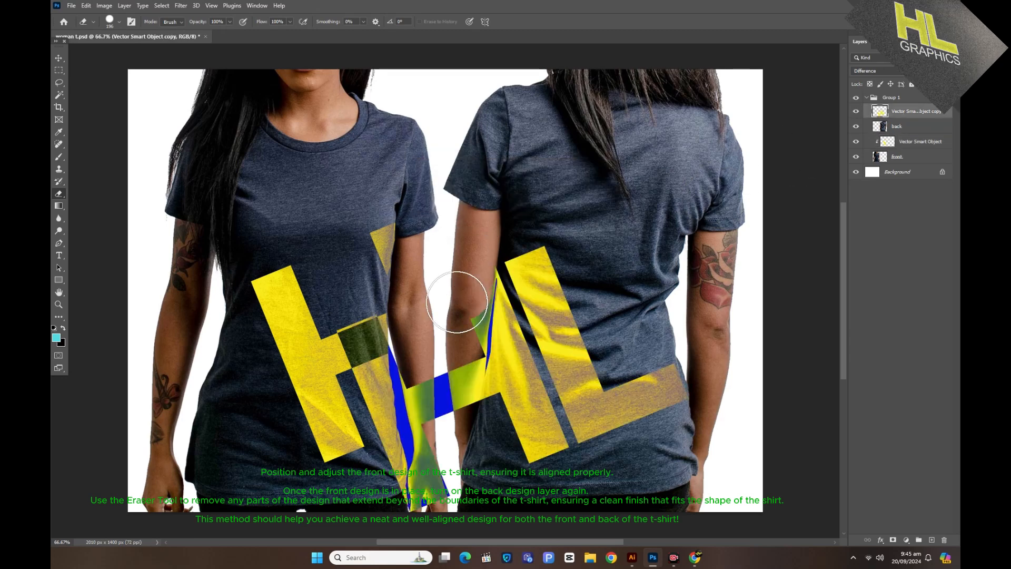
drag(419, 390, 368, 345)
mouse_move(412, 474)
mouse_down()
mouse_move(439, 439)
mouse_move(450, 288)
mouse_move(466, 266)
mouse_move(448, 369)
mouse_up()
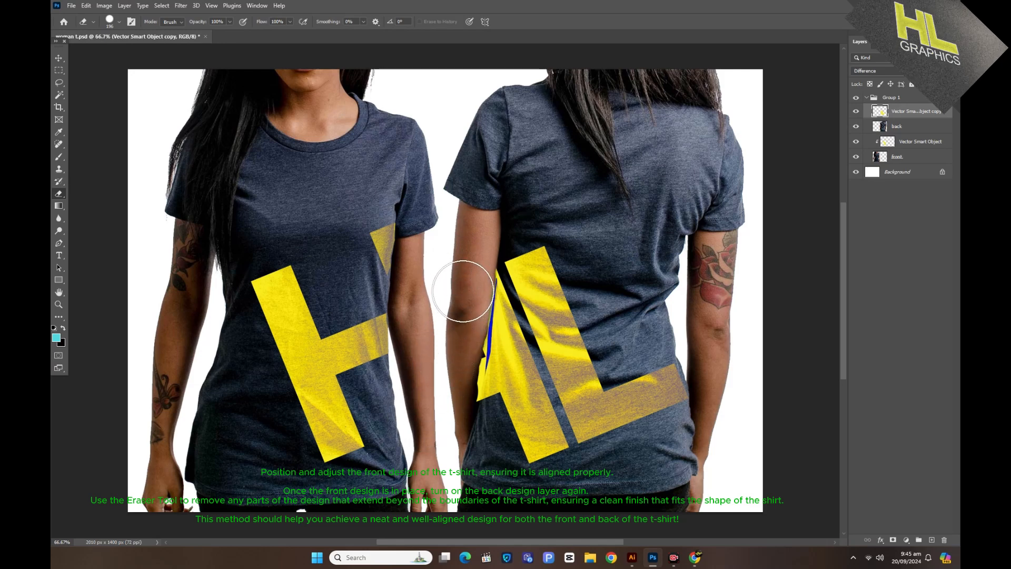
Step: Soften the cut edges of both the front and back icons with a soft 196 px eraser at 0% hardness
click(107, 22)
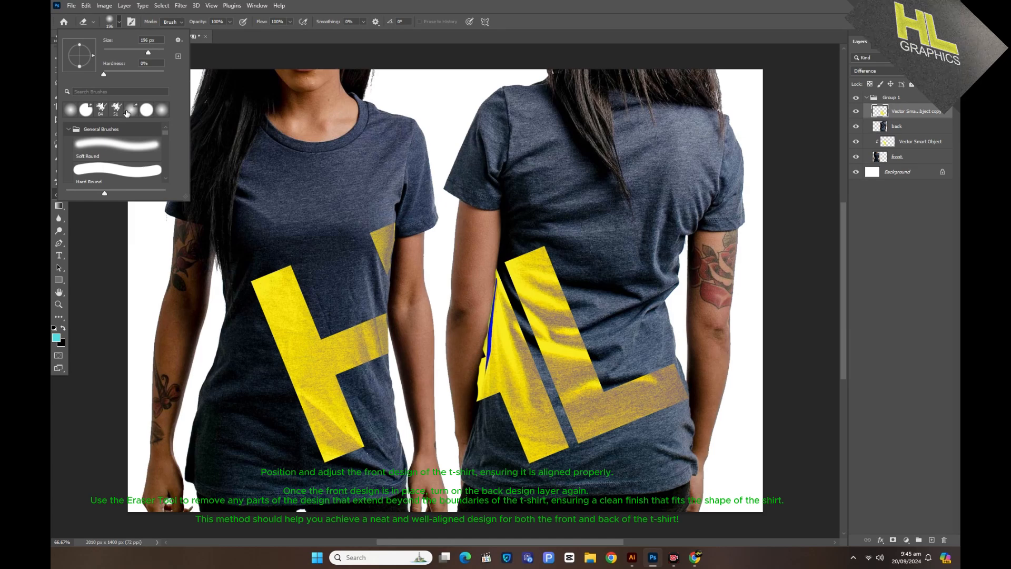
click(253, 183)
mouse_move(452, 269)
mouse_down()
mouse_move(428, 404)
mouse_move(438, 372)
mouse_move(447, 407)
mouse_move(459, 228)
mouse_move(440, 317)
mouse_up()
drag(464, 229, 432, 454)
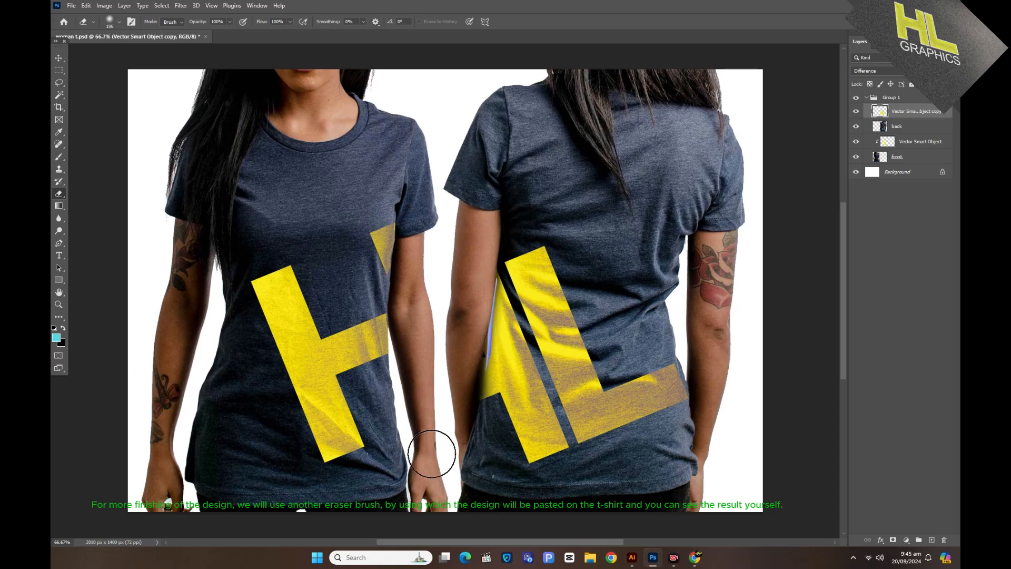
click(905, 141)
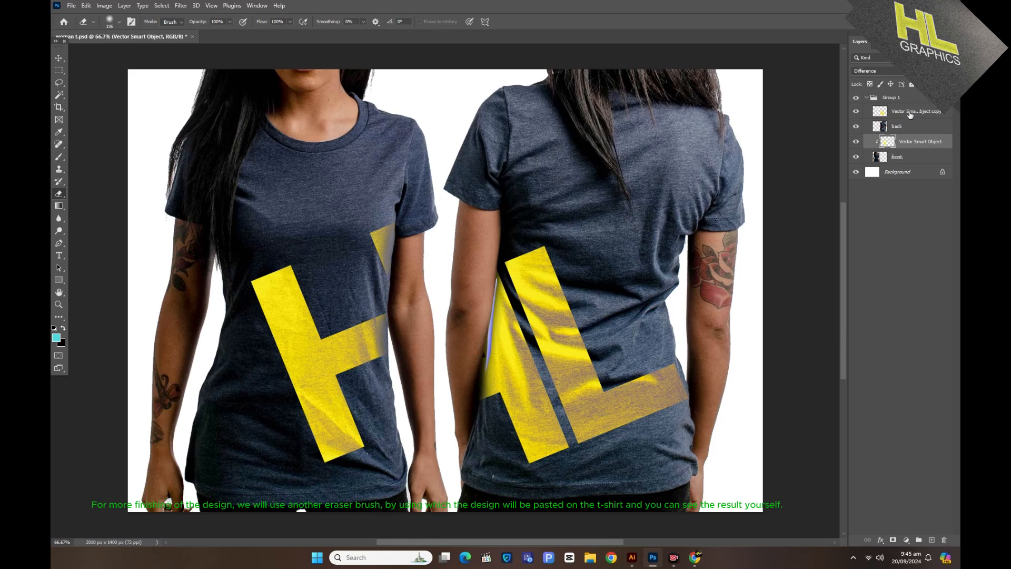
click(911, 115)
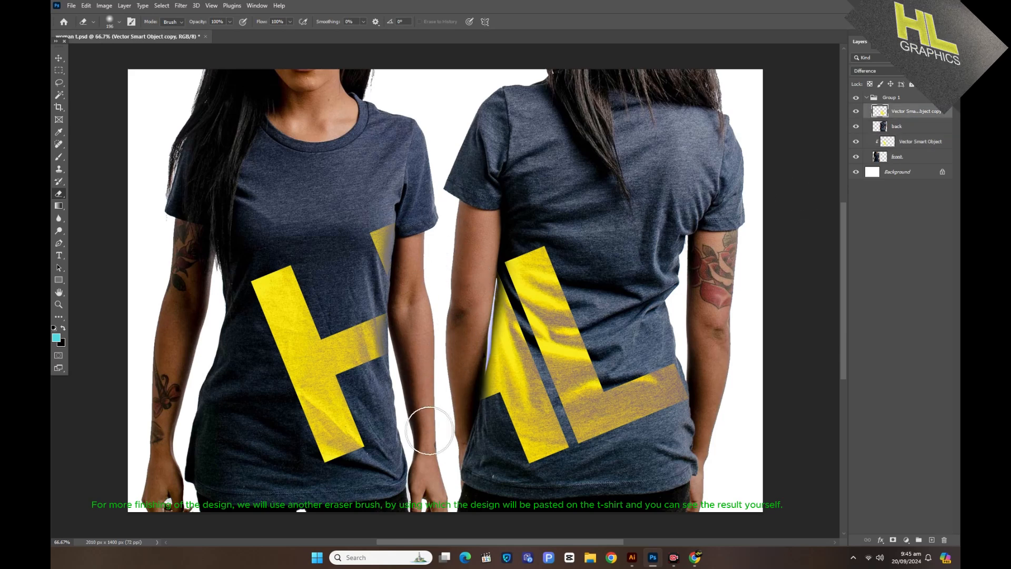
drag(466, 335, 452, 442)
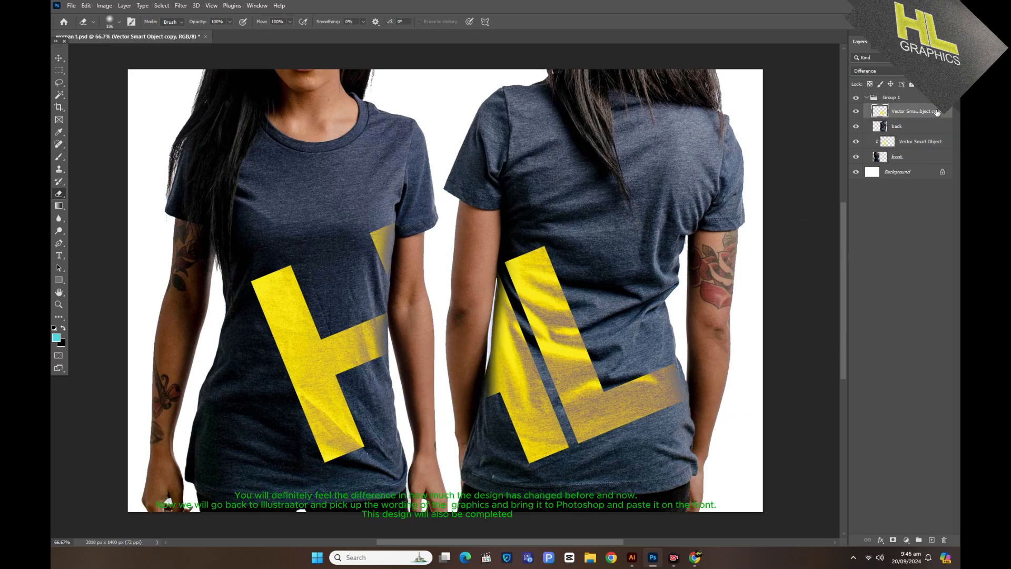
Step: Copy the GRAPHICS wording from Illustrator, paste it above the front layer in Photoshop and place it across the front shirt's chest
click(856, 156)
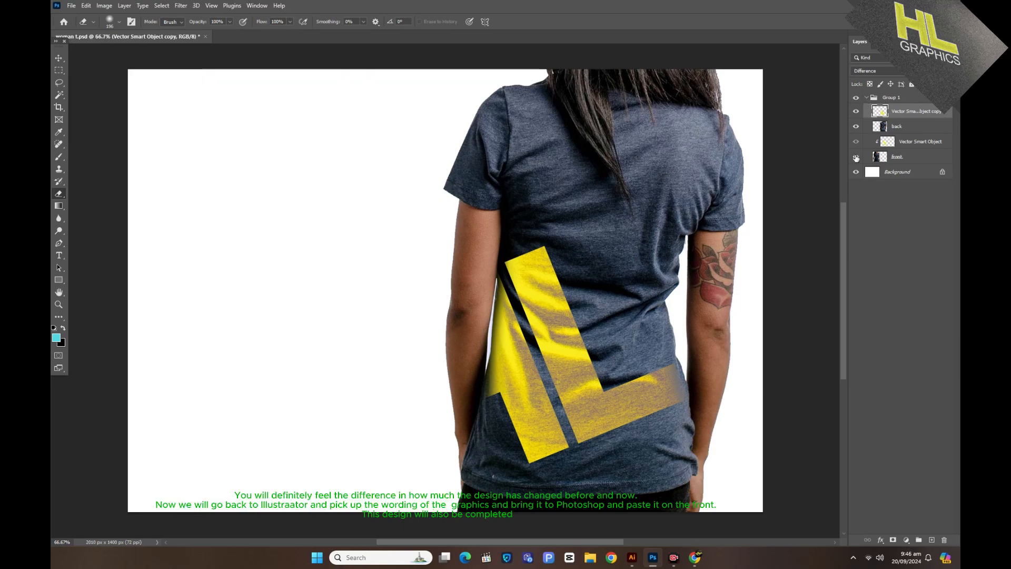
click(856, 157)
click(631, 553)
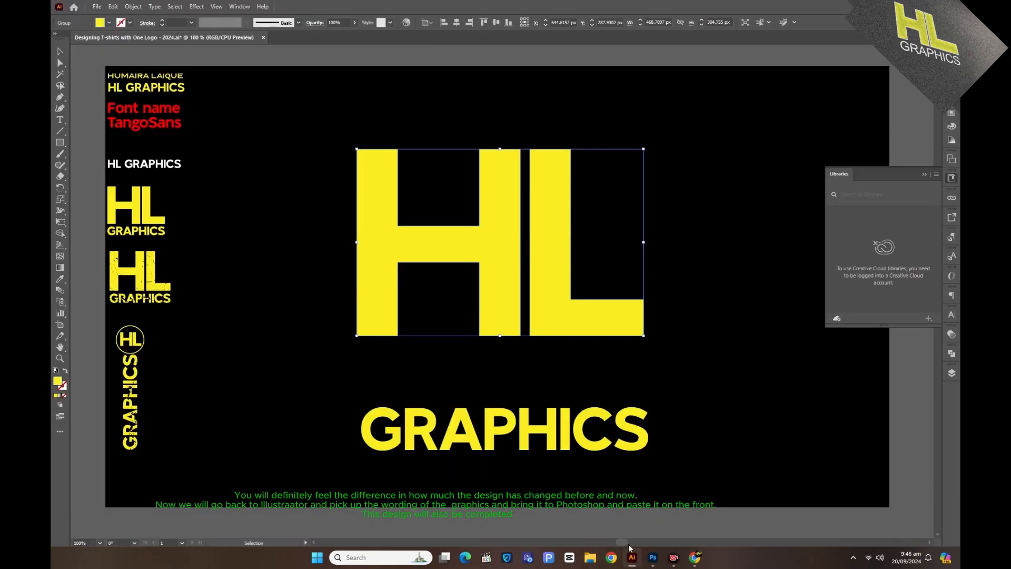
click(497, 424)
click(652, 557)
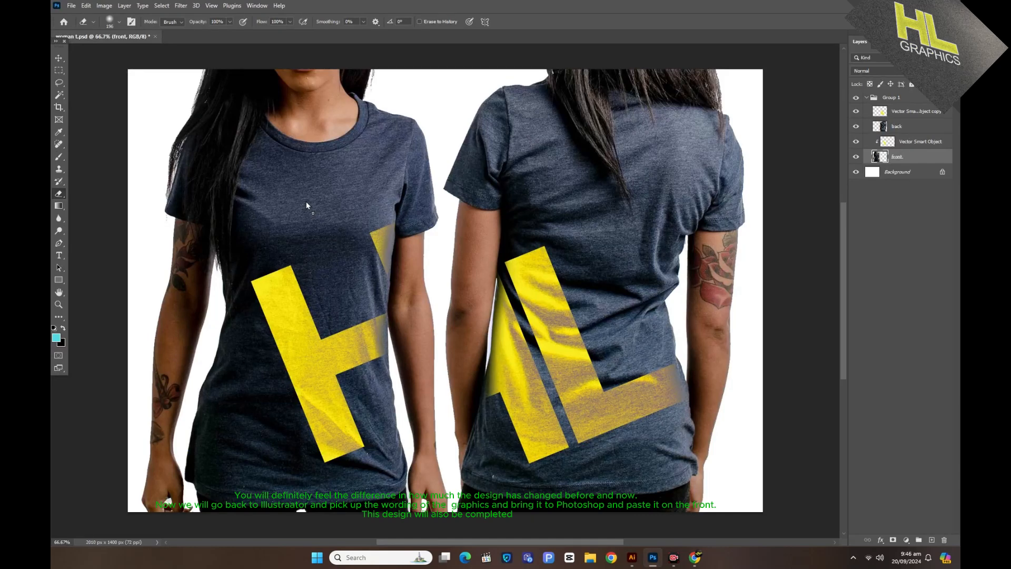
key(ctrl+v)
click(59, 58)
drag(330, 201, 330, 210)
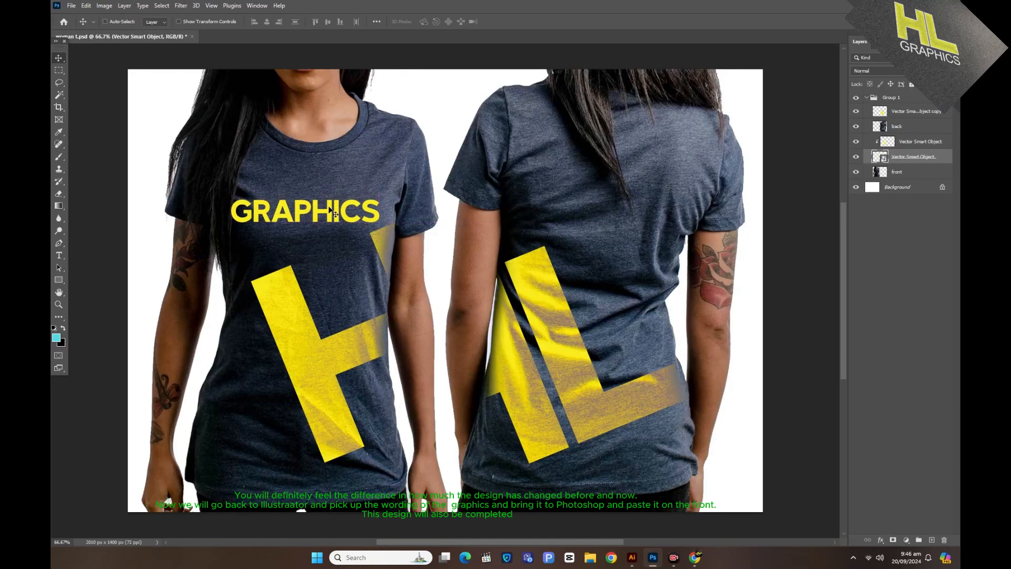
Step: Set the GRAPHICS layer's blend mode to Difference and toggle the front HL icon layer's clipping mask
click(874, 71)
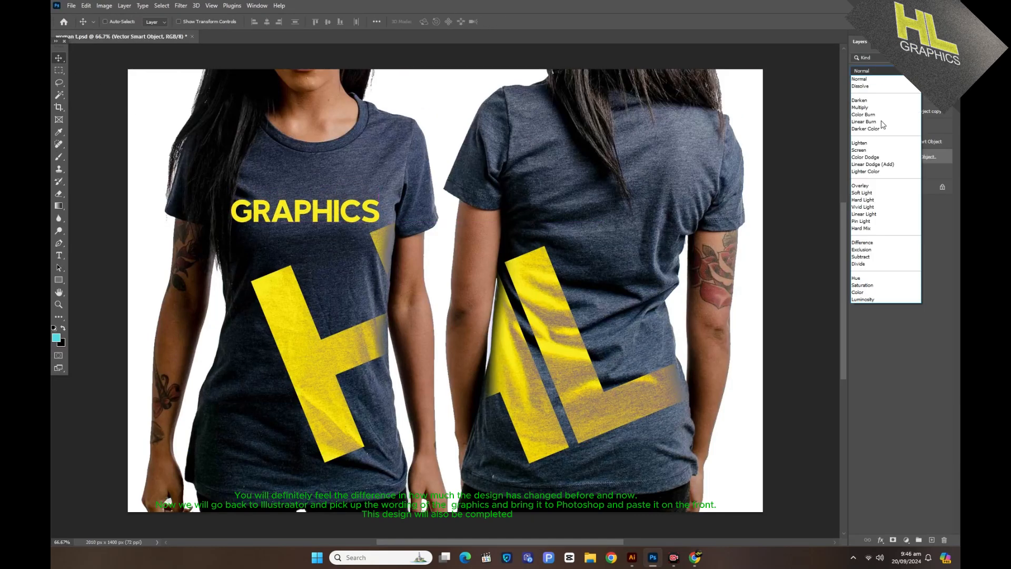
click(880, 241)
drag(347, 218, 346, 218)
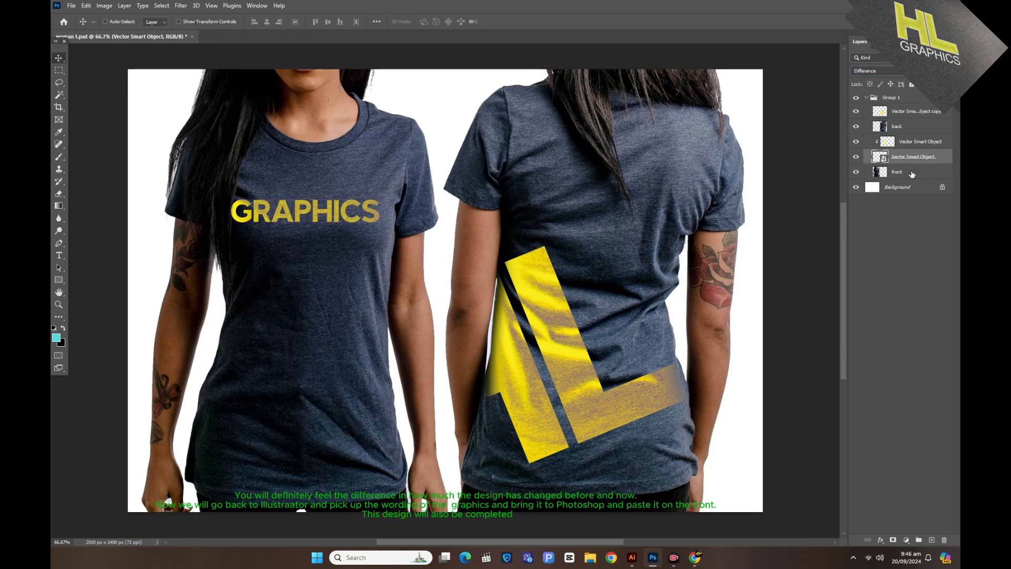
click(929, 143)
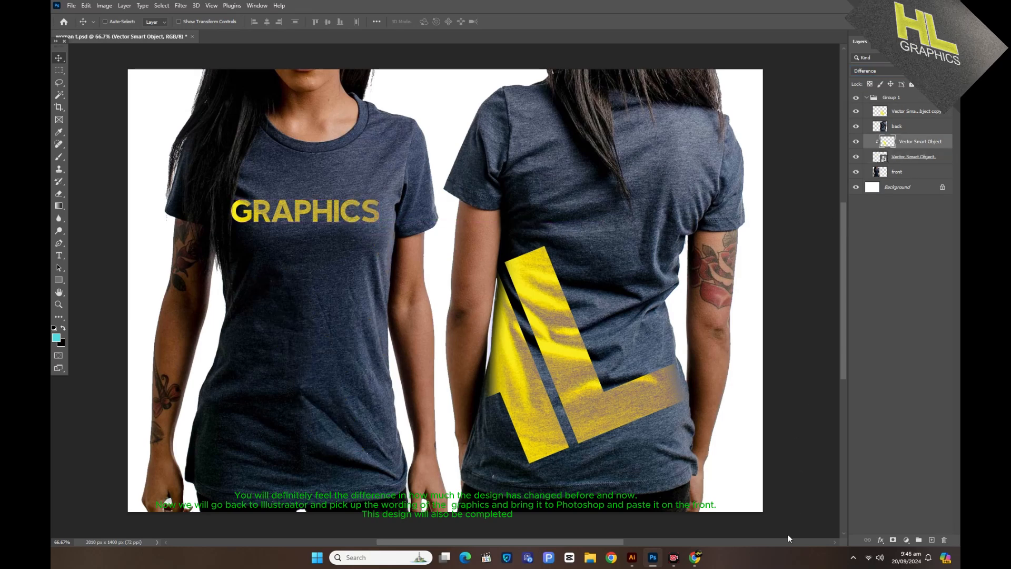
key(ctrl+alt+g)
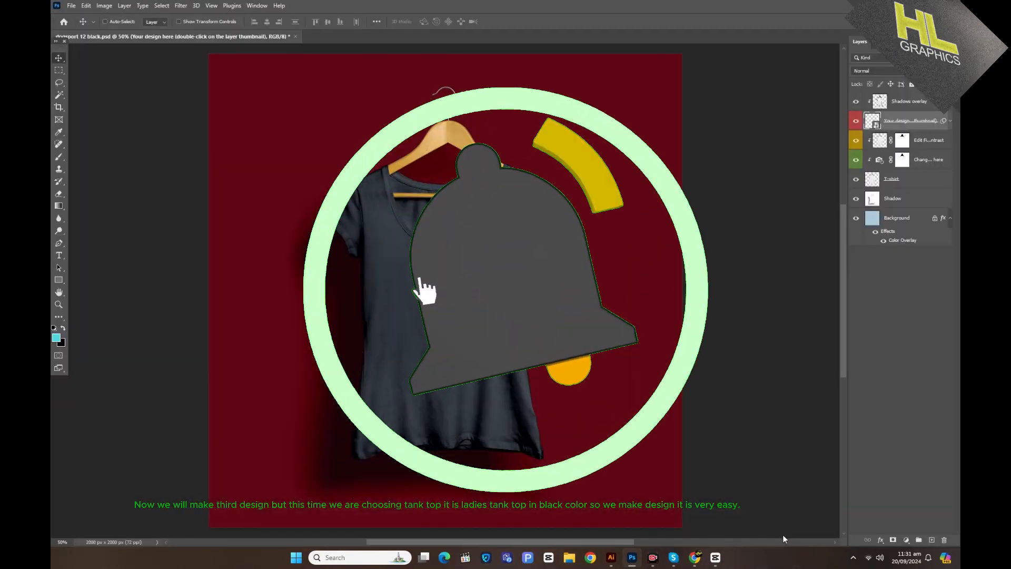
Step: Switch to Illustrator, paste a copy of the plain HL GRAPHICS logo and enlarge it to about 346 px wide
click(611, 562)
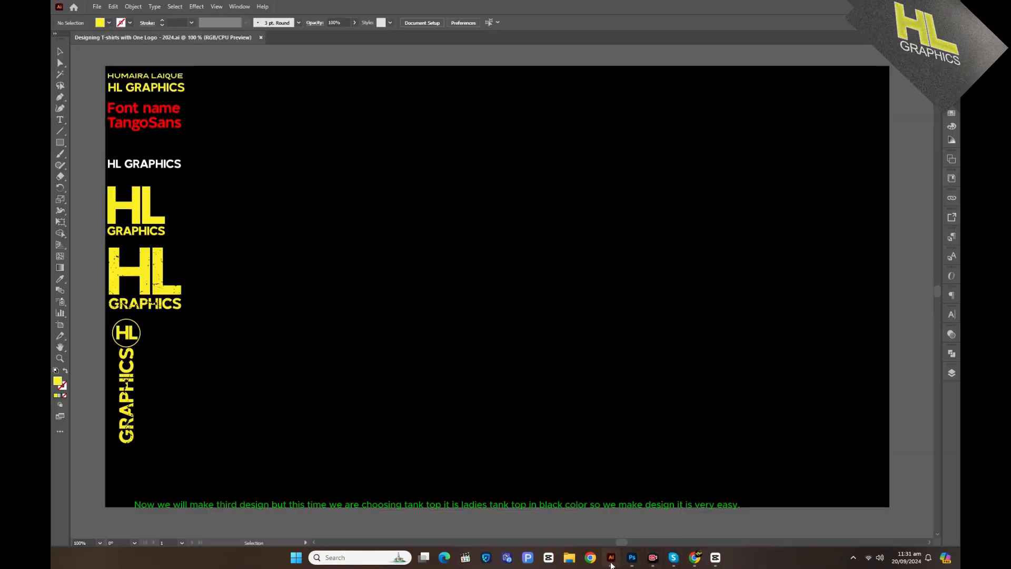
drag(205, 207, 318, 231)
key(ctrl+v)
drag(500, 284, 574, 285)
drag(501, 319, 551, 283)
Step: Ungroup the enlarged logo into HL and its wording, and ungroup the HL icon as well
right_click(552, 283)
click(577, 427)
click(537, 416)
click(533, 249)
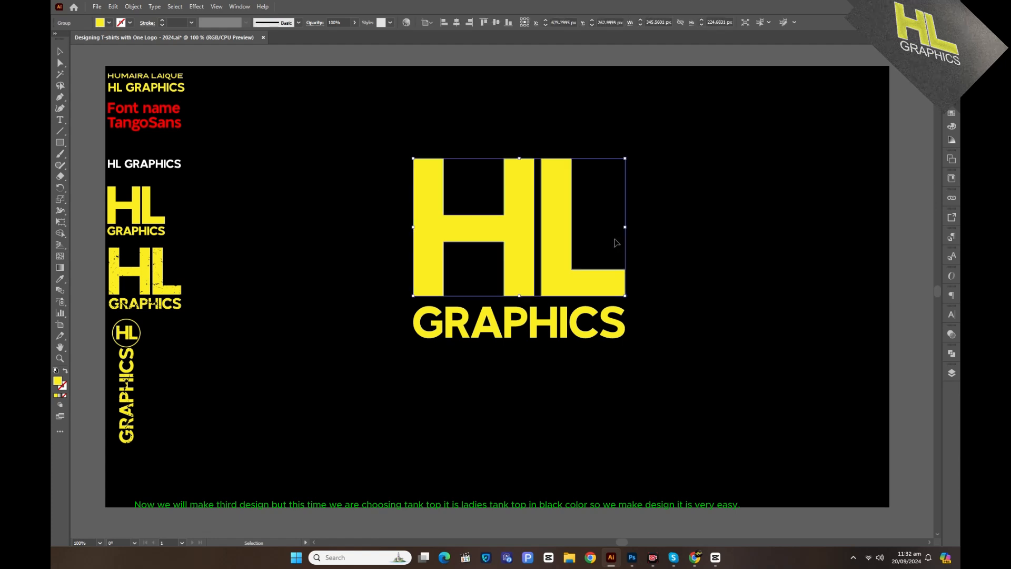
right_click(614, 240)
click(638, 383)
Step: Bring the GRAPHICS wording to the front of the artwork
click(790, 221)
click(617, 335)
right_click(617, 334)
mouse_move(645, 286)
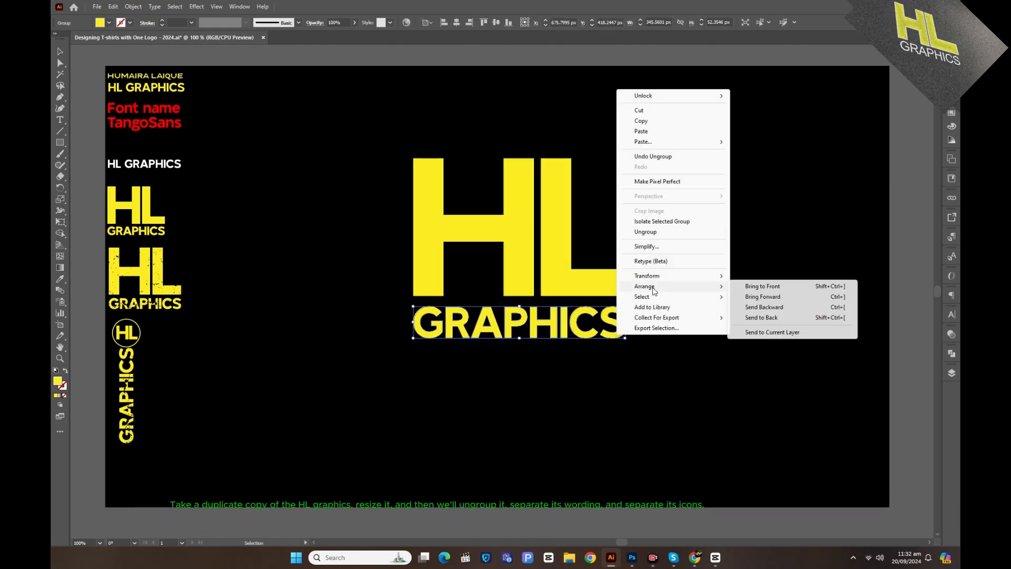
click(758, 284)
Step: Move the GRAPHICS wording onto the HL letters and align them by their horizontal and vertical centers
click(635, 332)
drag(624, 322, 612, 246)
drag(440, 135, 544, 303)
click(459, 22)
click(495, 23)
click(574, 149)
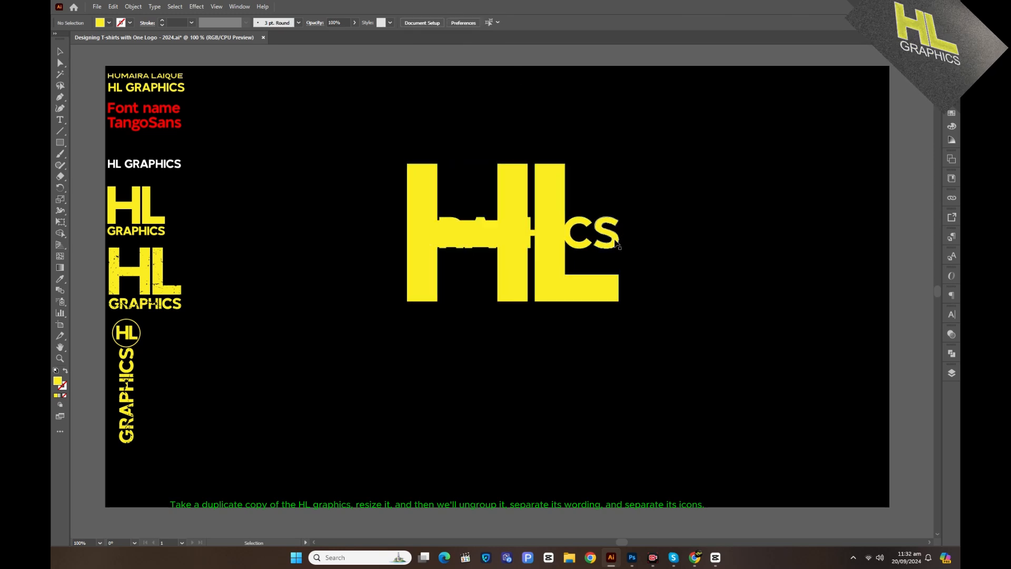
Step: Draw a black rectangle about 379 × 73 px across the HL letters over the GRAPHICS wording
click(100, 23)
click(77, 38)
mouse_move(394, 211)
mouse_down()
mouse_move(567, 257)
mouse_move(626, 256)
mouse_up()
Step: Bring the GRAPHICS wording in front of the black rectangle
click(59, 51)
click(326, 172)
drag(486, 244, 529, 235)
click(485, 232)
right_click(485, 233)
mouse_move(579, 430)
click(621, 431)
click(576, 373)
Step: Center-align the HL letters, black rectangle and GRAPHICS wording with one another
drag(375, 179, 665, 340)
click(458, 27)
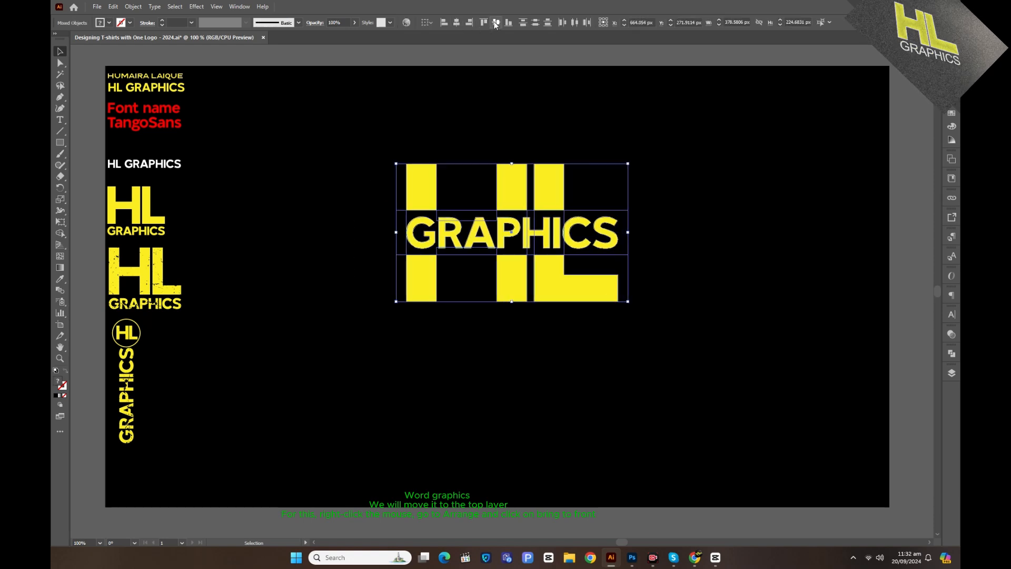
click(740, 232)
Step: Scale the black rectangle and GRAPHICS wording together to about 206 × 40 px and position them over the H's crossbar
click(609, 240)
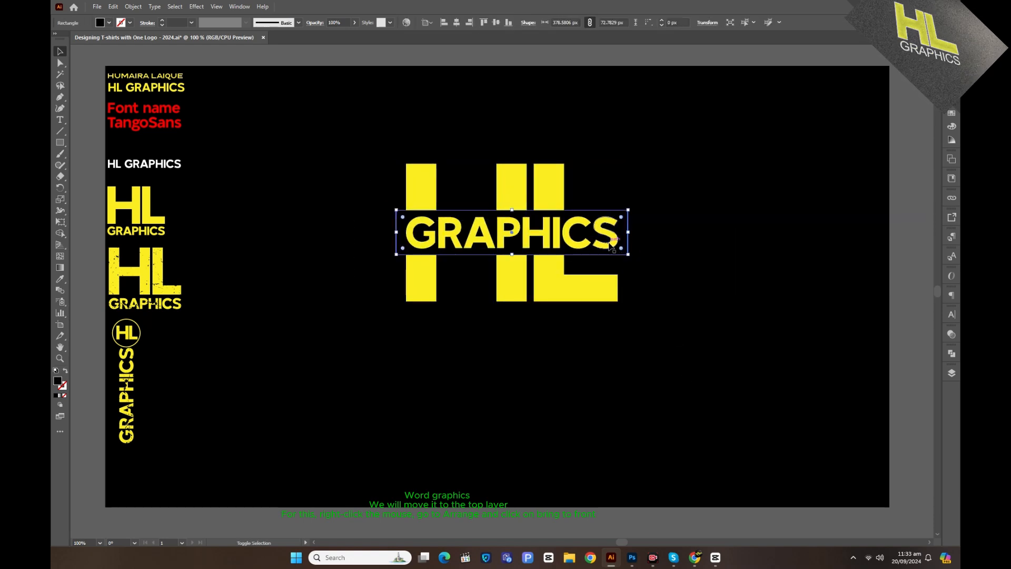
drag(617, 213, 584, 262)
key(shift+Down)
key(shift+Down)
key(shift+Down)
key(shift+Up)
key(shift+Up)
key(Up)
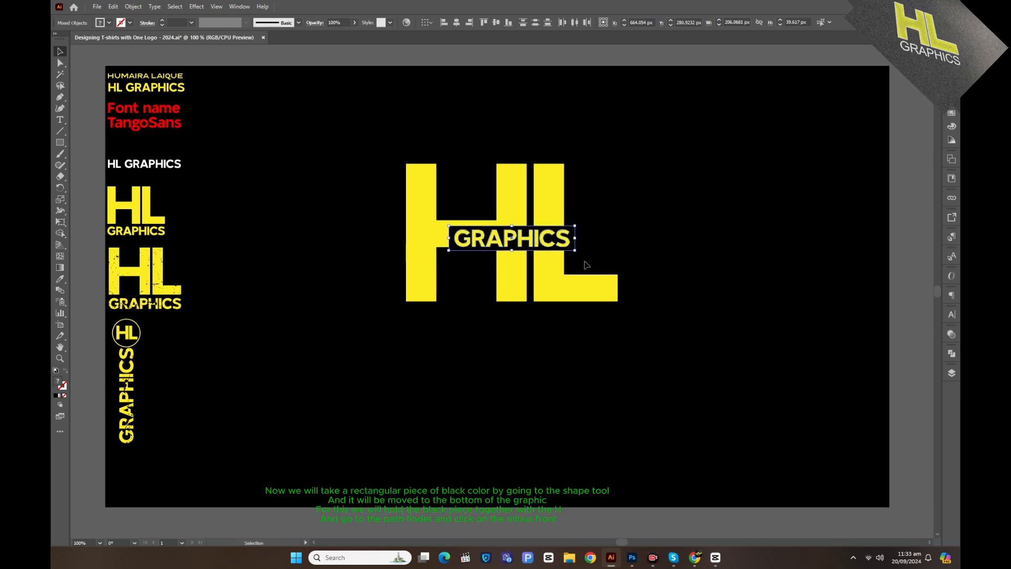
key(Up)
key(Up)
key(Up)
key(Up)
key(Up)
key(shift+Left)
key(shift+Left)
key(shift+Left)
key(shift+Left)
key(shift+Left)
key(shift+Left)
key(Left)
key(Left)
key(Left)
key(Left)
key(Left)
key(Left)
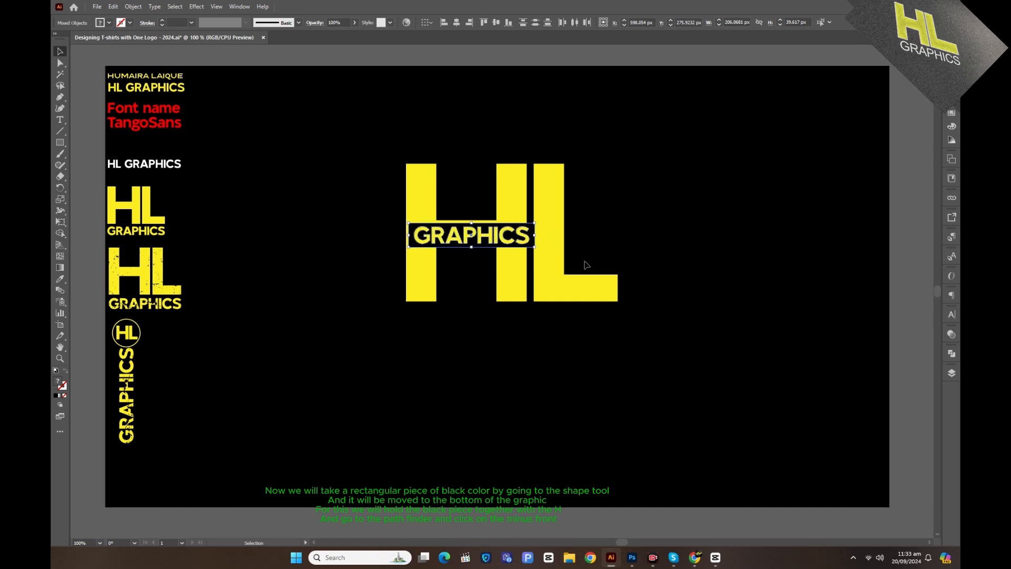
Step: Shift the black rectangle and GRAPHICS wording to the H's left edge and stretch the wording to the H's width
key(Left)
key(Left)
key(Up)
key(Up)
key(Left)
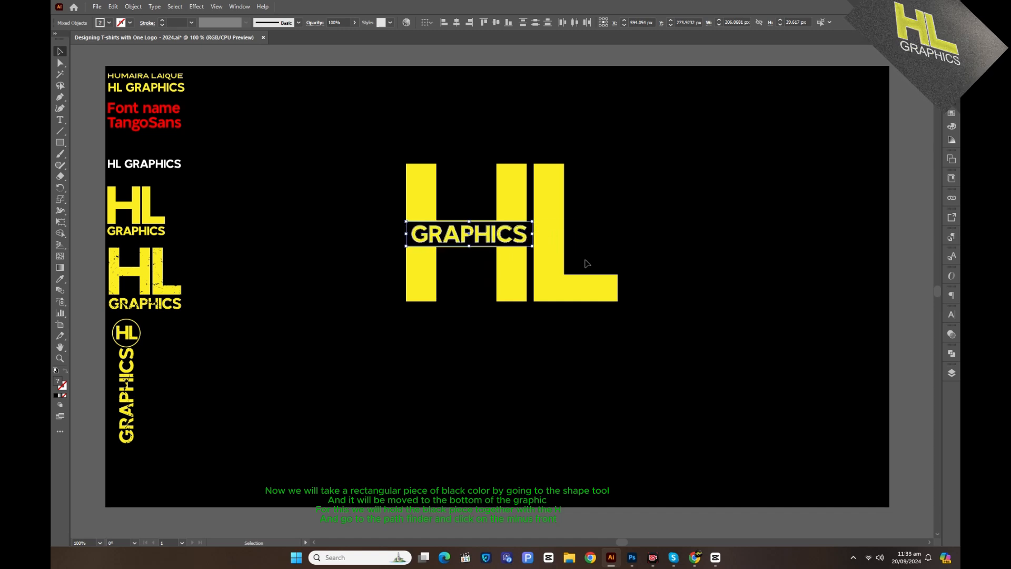
click(591, 412)
click(482, 243)
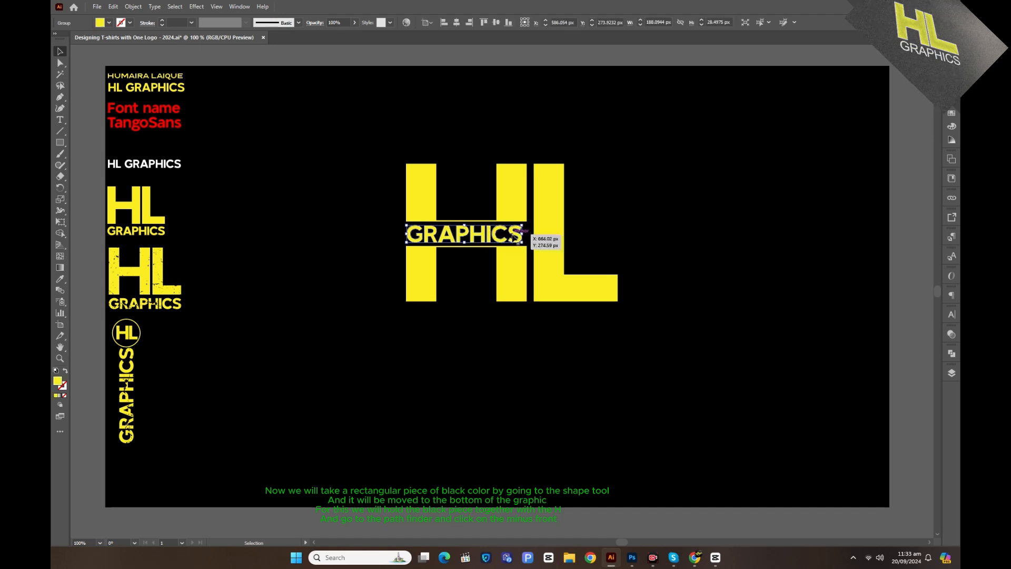
drag(524, 233, 527, 233)
click(452, 369)
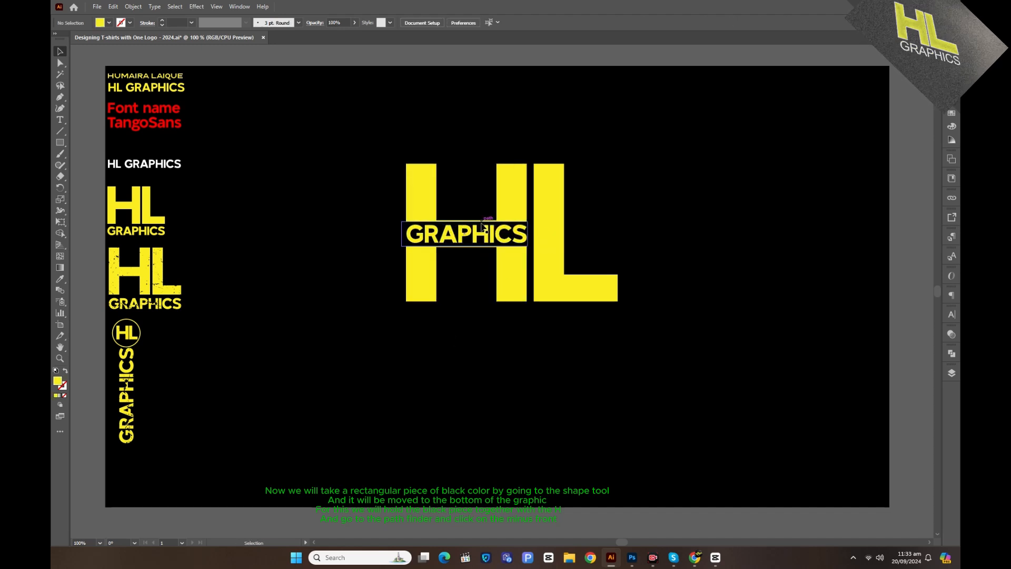
Step: Adjust the black rectangle and GRAPHICS wording together so they fit between the outer edges of the H
click(477, 244)
shift+click(487, 235)
drag(527, 233, 528, 234)
click(665, 264)
click(512, 240)
click(529, 273)
key(ctrl+z)
click(501, 261)
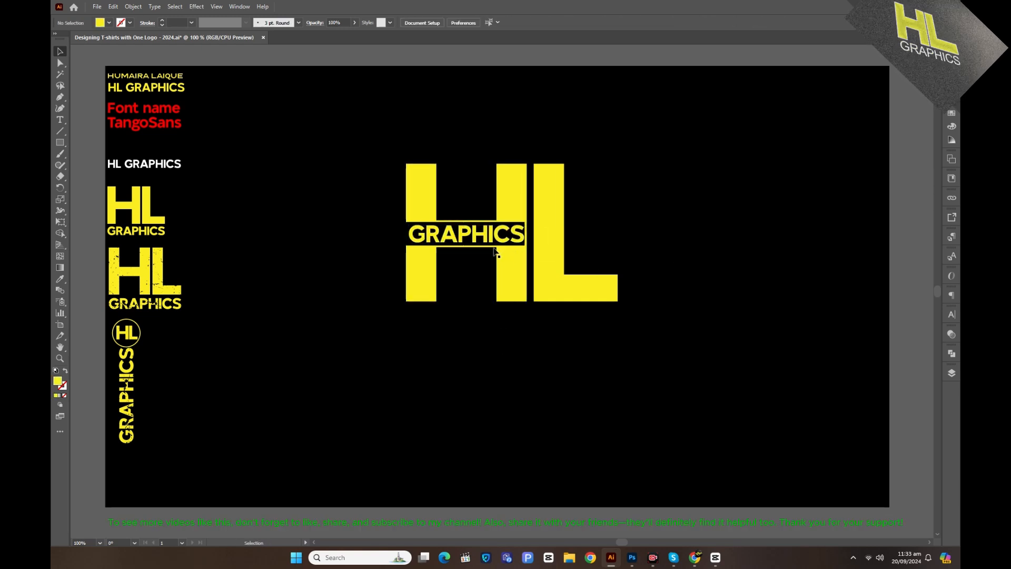
Step: Ungroup the HL letters so the H and the L are separate shapes
click(509, 245)
click(520, 370)
right_click(516, 208)
click(542, 350)
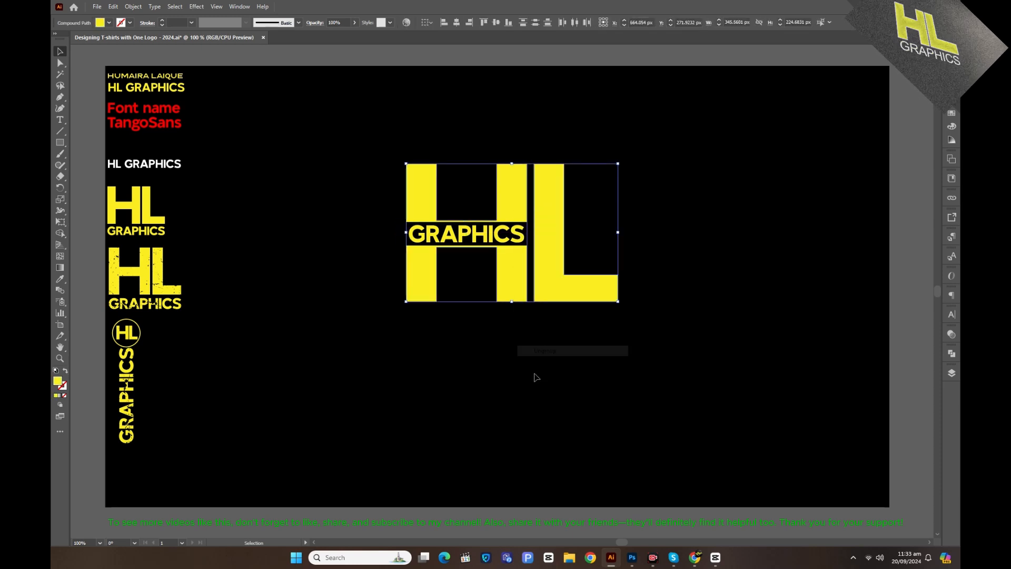
click(536, 376)
Step: Extend the black rectangle slightly past the H's sides and cut it out of the H with Minus Front
click(527, 238)
drag(527, 234, 529, 235)
shift+click(520, 182)
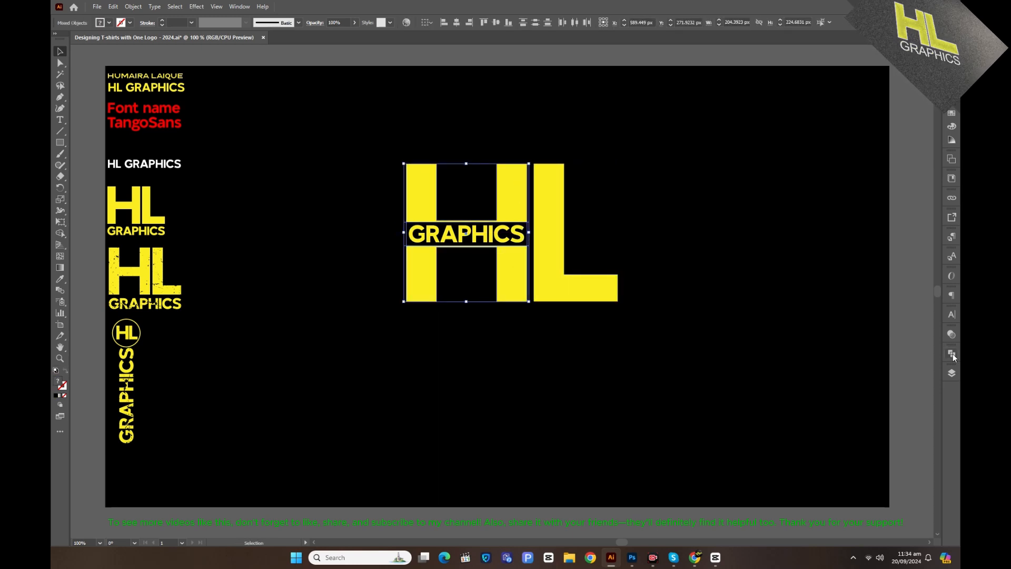
click(952, 353)
click(858, 375)
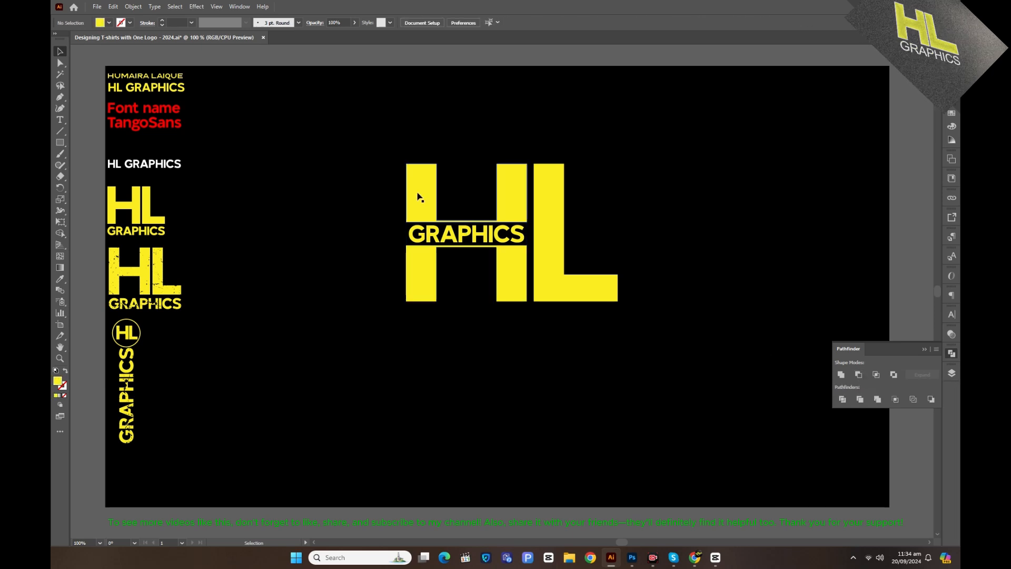
drag(349, 148, 648, 321)
click(543, 348)
Step: Align the GRAPHICS wording with the H's left edge and widen it to about 197 px to span the letter
click(525, 242)
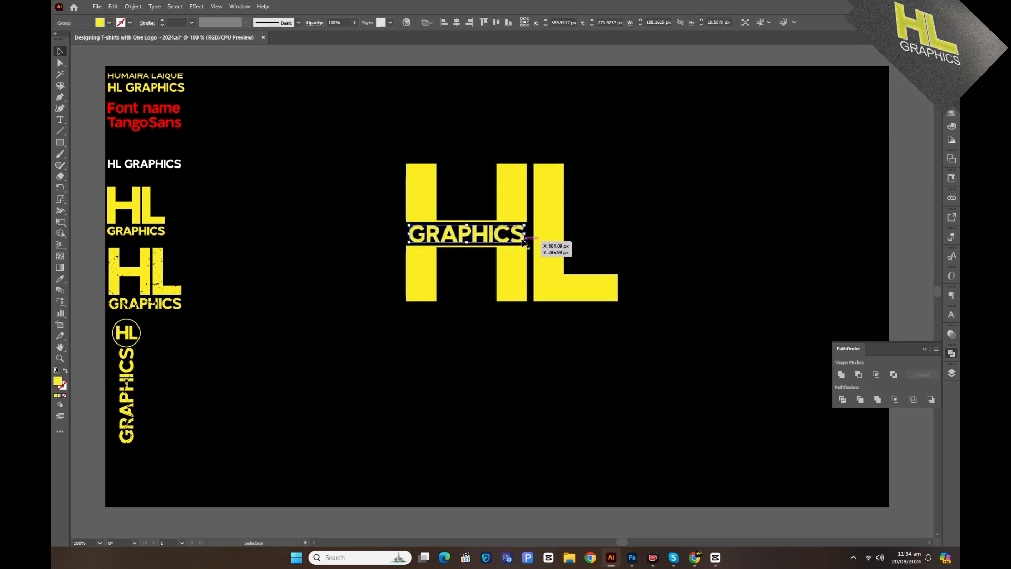
key(Left)
key(Left)
key(Left)
key(Left)
key(Left)
drag(521, 234, 528, 235)
click(556, 368)
Step: Group the H, L and GRAPHICS wording into one object and move it lower on the artboard
drag(450, 216, 490, 315)
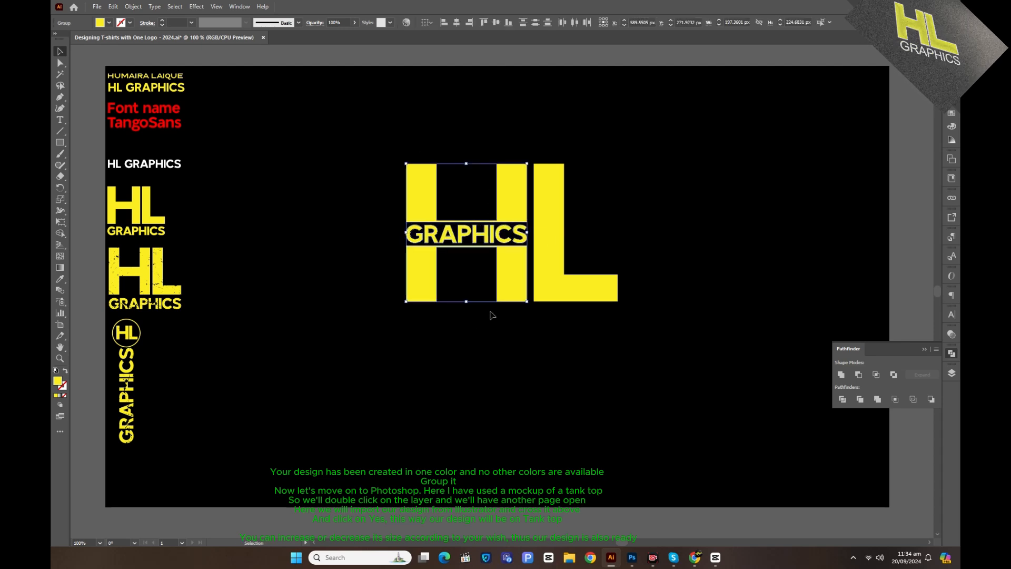
drag(375, 144, 648, 346)
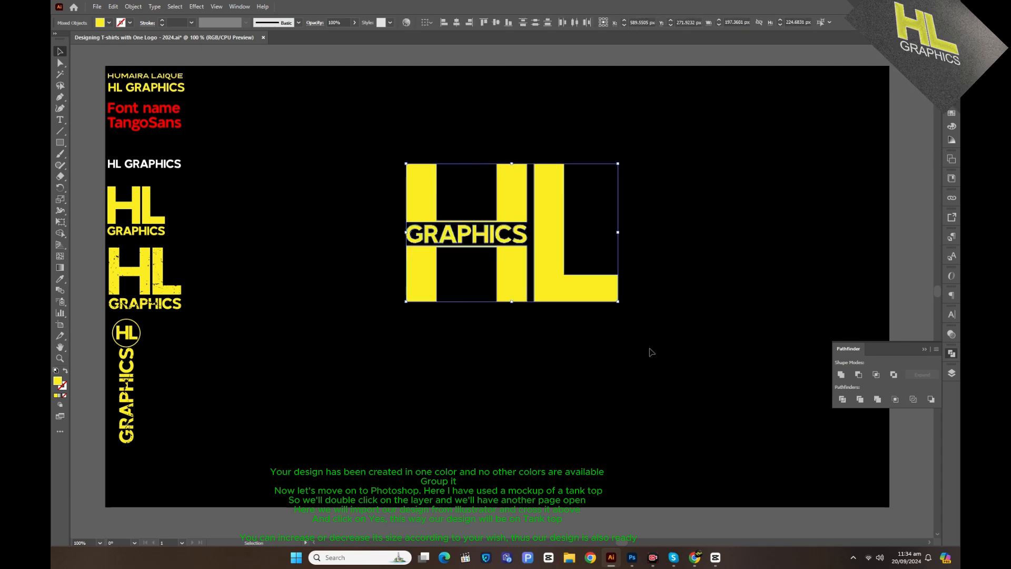
key(ctrl+g)
click(652, 377)
drag(574, 292, 583, 369)
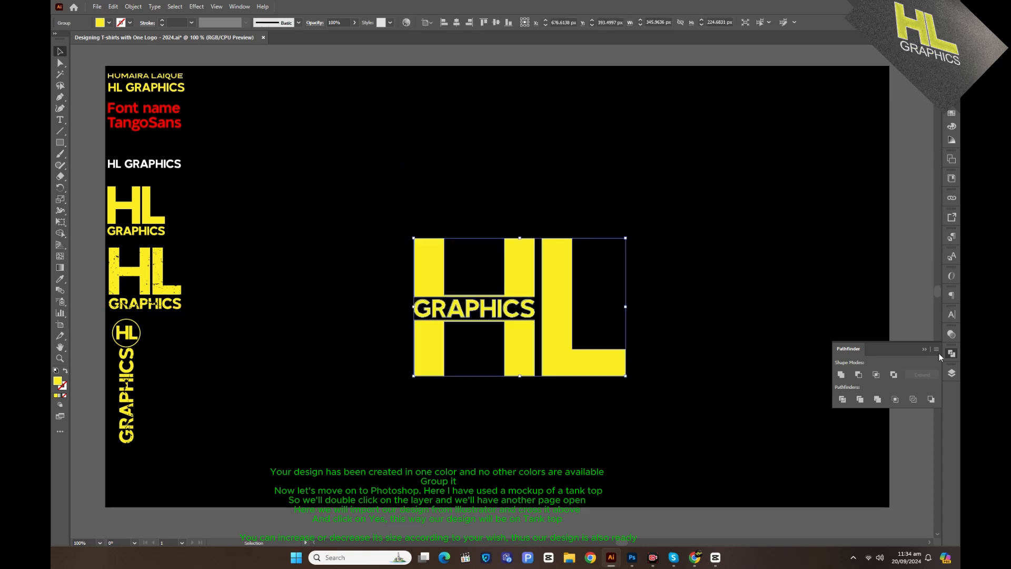
click(951, 353)
click(824, 355)
Step: Place the grouped HL design from Illustrator into Layer 34.psb in Photoshop, then save and close that document
click(634, 558)
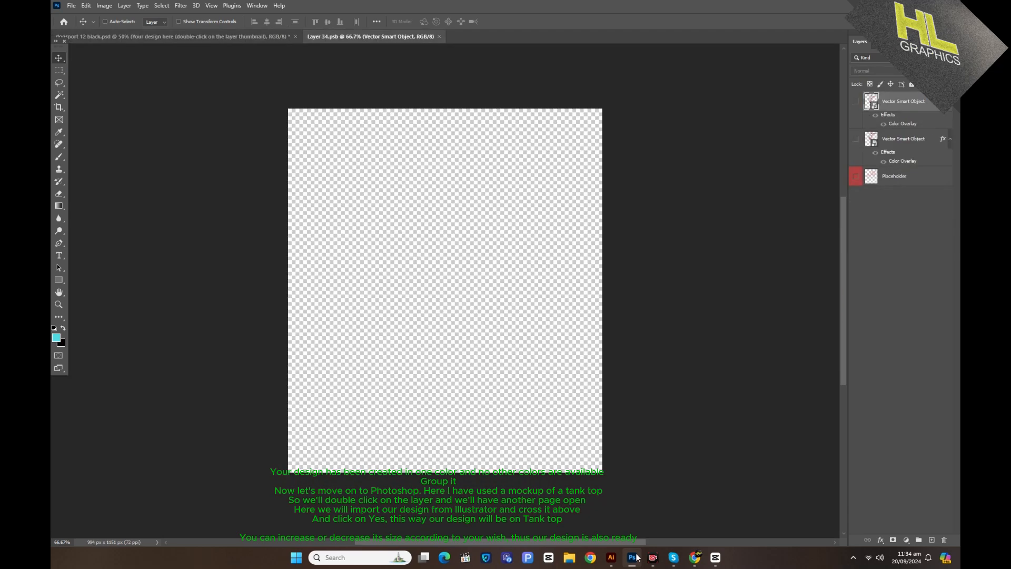
click(611, 557)
drag(529, 370, 445, 338)
key(Return)
click(441, 36)
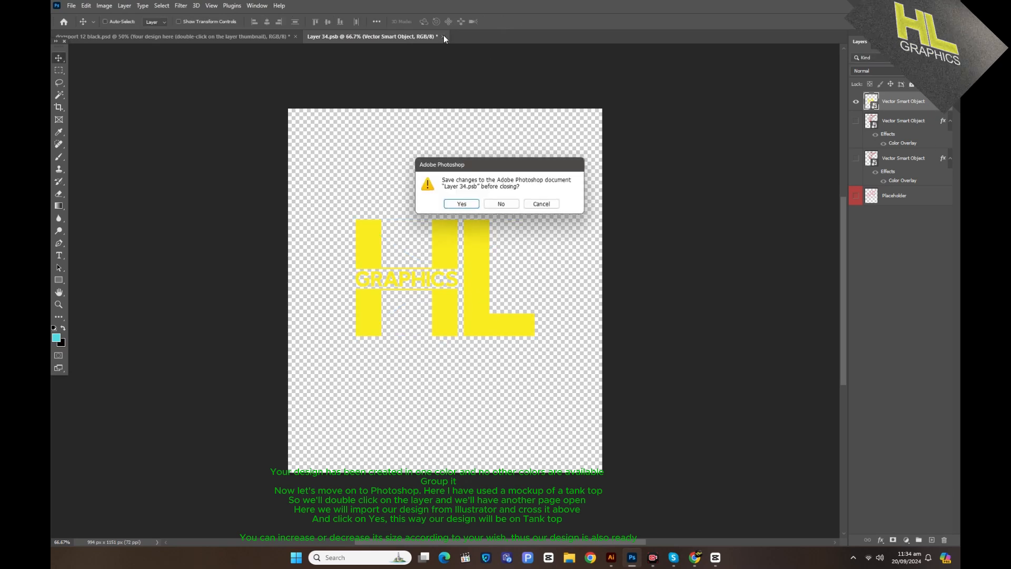
click(464, 204)
click(506, 206)
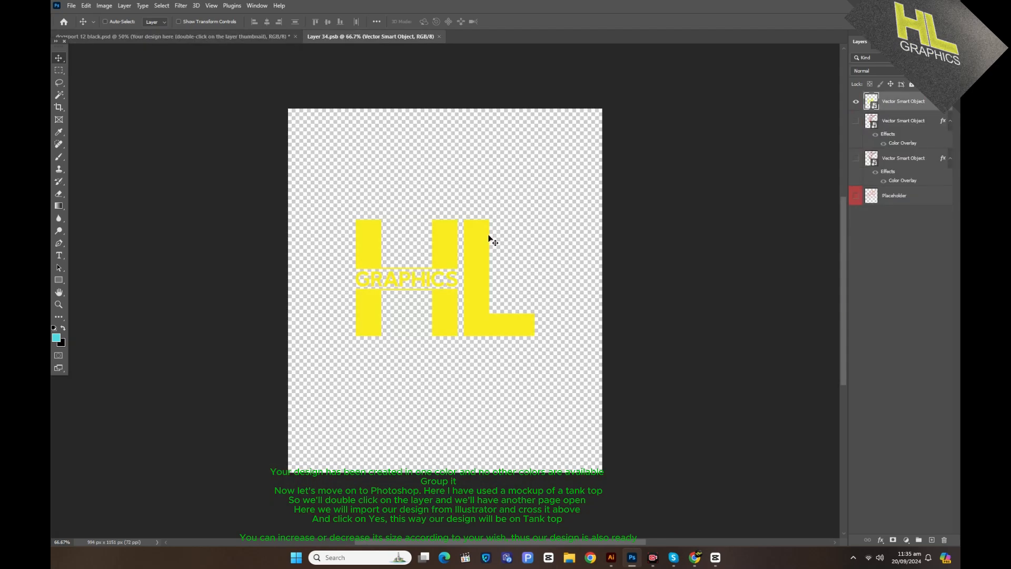
Step: Enlarge the HL design upward to nearly fill the width of Layer 34.psb, then save and close it
key(ctrl+t)
drag(448, 223, 446, 171)
key(Return)
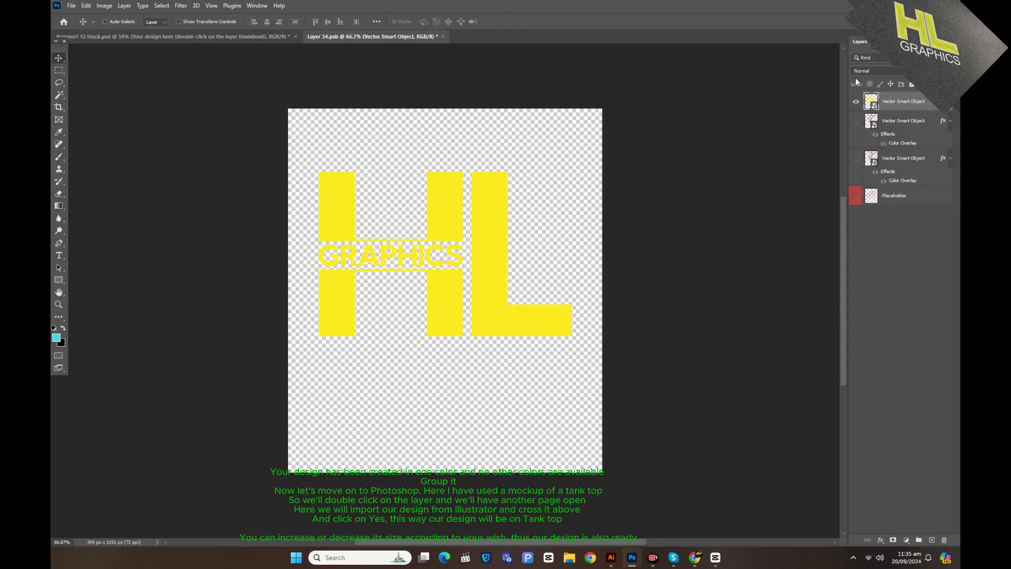
click(443, 37)
click(461, 205)
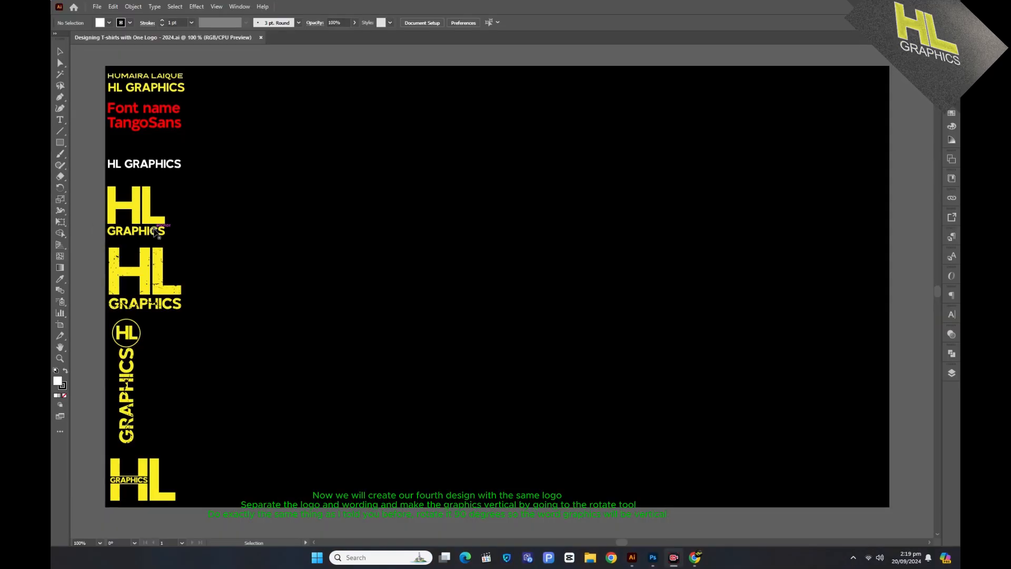
Step: Copy the plain HL GRAPHICS logo to the middle of the Illustrator artboard and ungroup it
drag(154, 232, 506, 267)
right_click(507, 265)
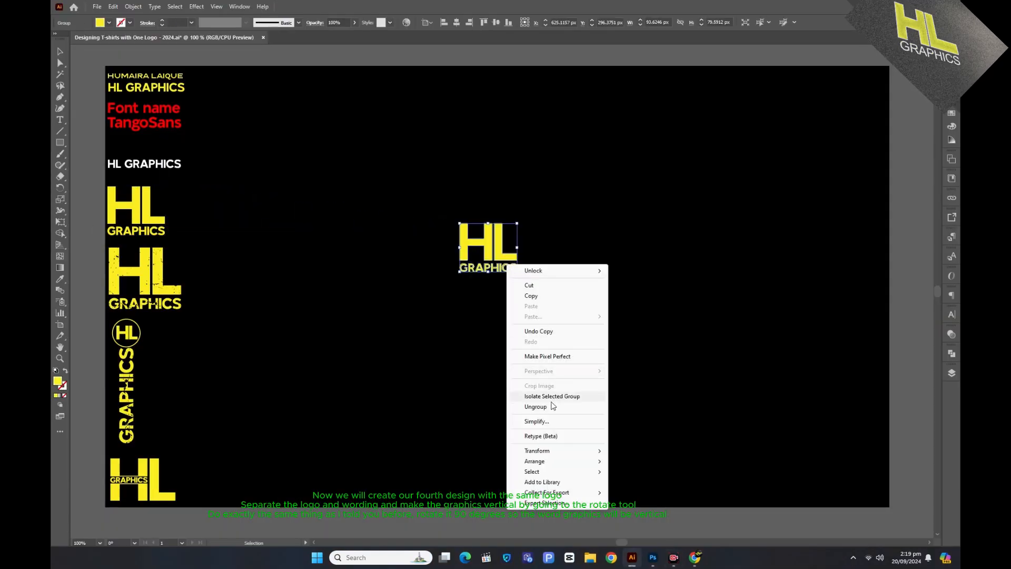
click(536, 406)
Step: Enlarge the HL letters to about 139 × 90 px and move them up, then enlarge GRAPHICS to about 263 × 40 px
click(489, 252)
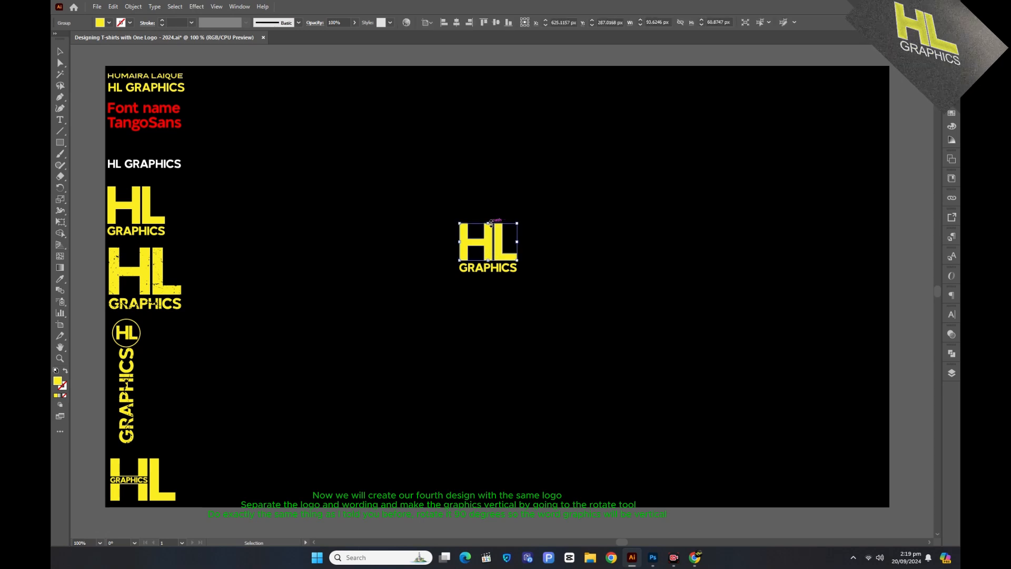
drag(489, 223, 490, 204)
drag(497, 242, 500, 194)
drag(501, 267, 622, 294)
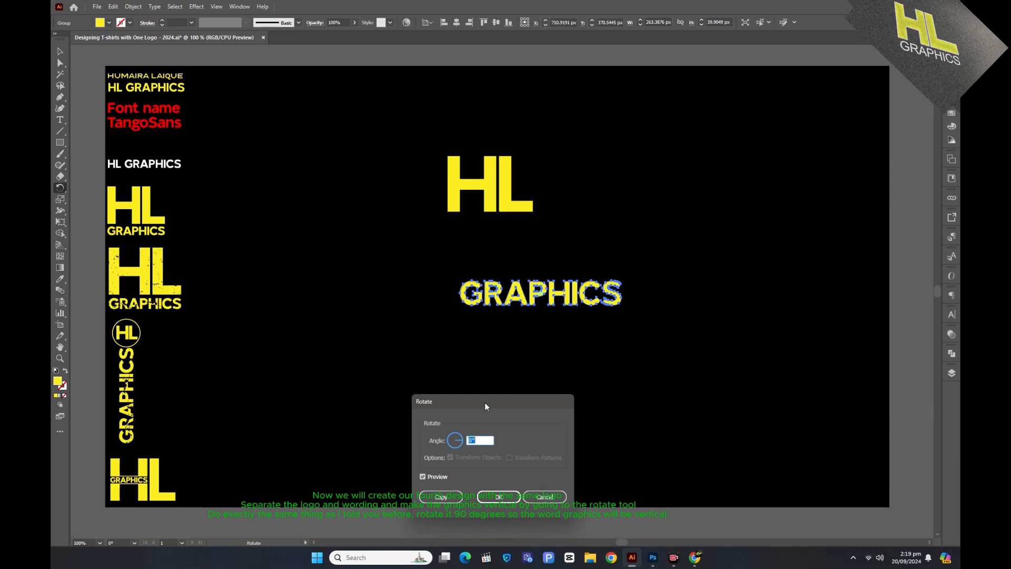
Step: Rotate the GRAPHICS wording 90° so it reads vertically and move it to the left of the HL letters
drag(486, 406, 351, 254)
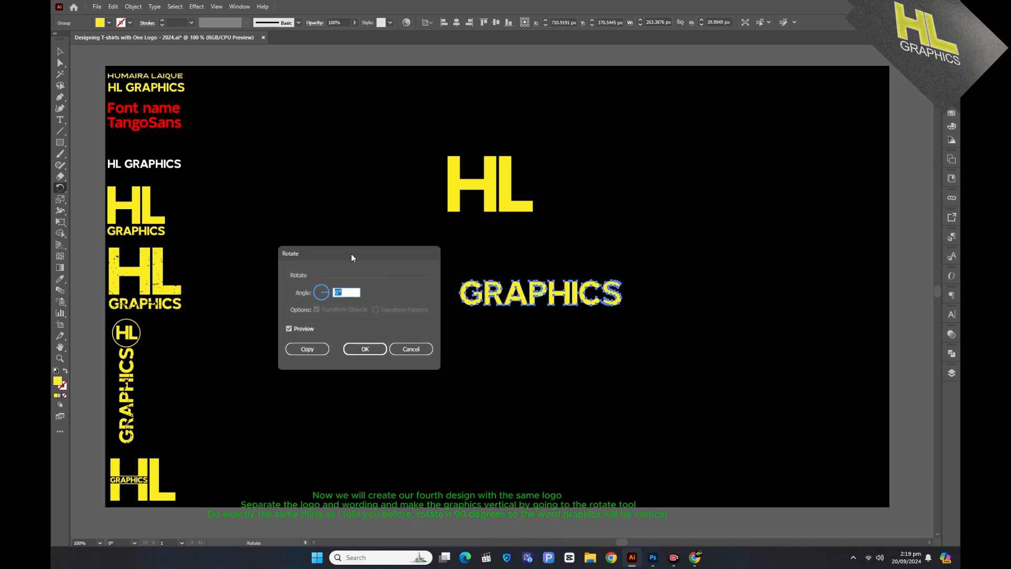
click(356, 343)
click(60, 51)
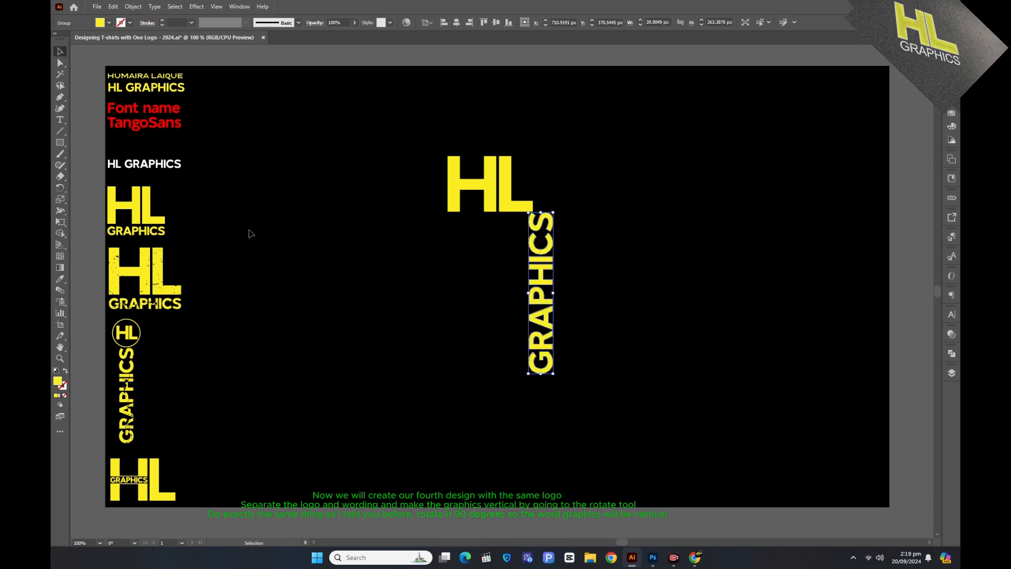
click(248, 230)
drag(547, 326, 416, 260)
click(505, 316)
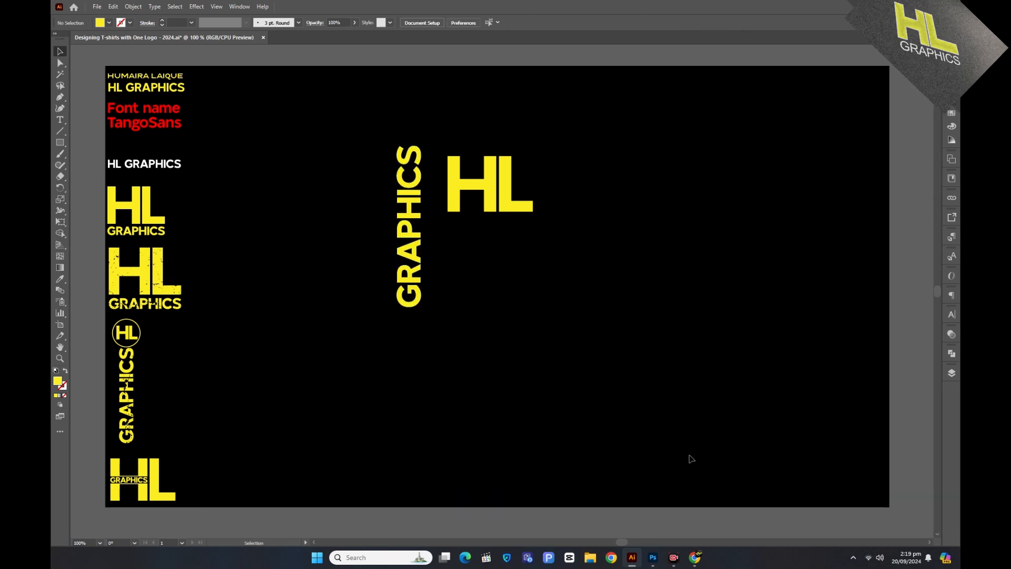
Step: Bring the vertical GRAPHICS wording from Illustrator into the hoodie mockup in Photoshop
click(653, 556)
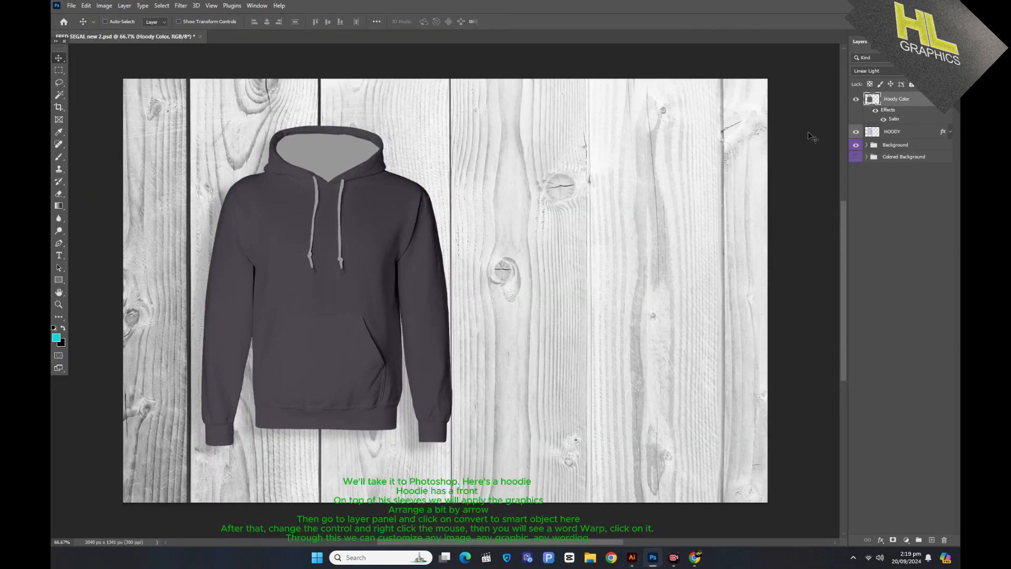
click(632, 557)
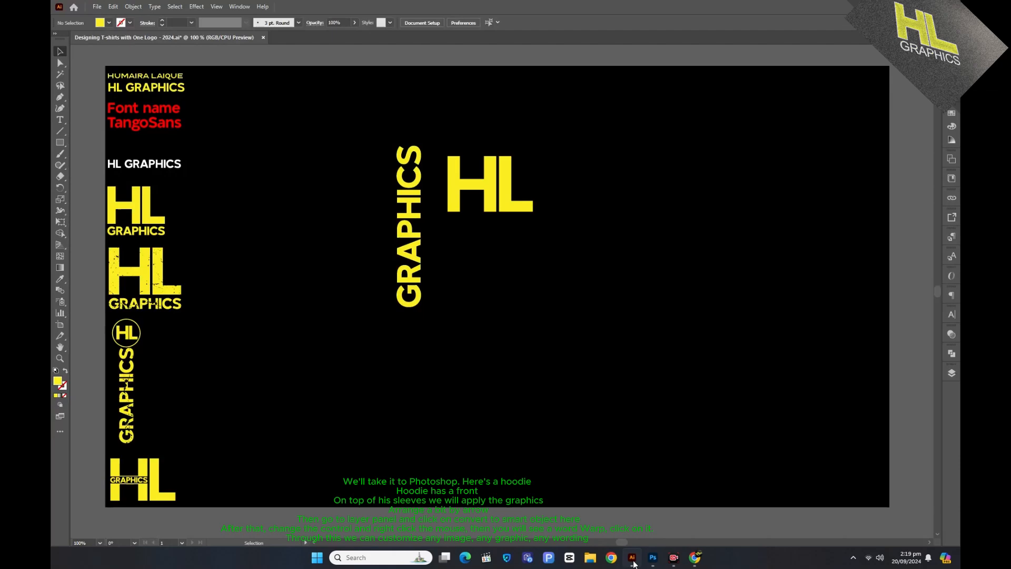
click(417, 246)
drag(420, 248, 321, 354)
drag(240, 262, 241, 261)
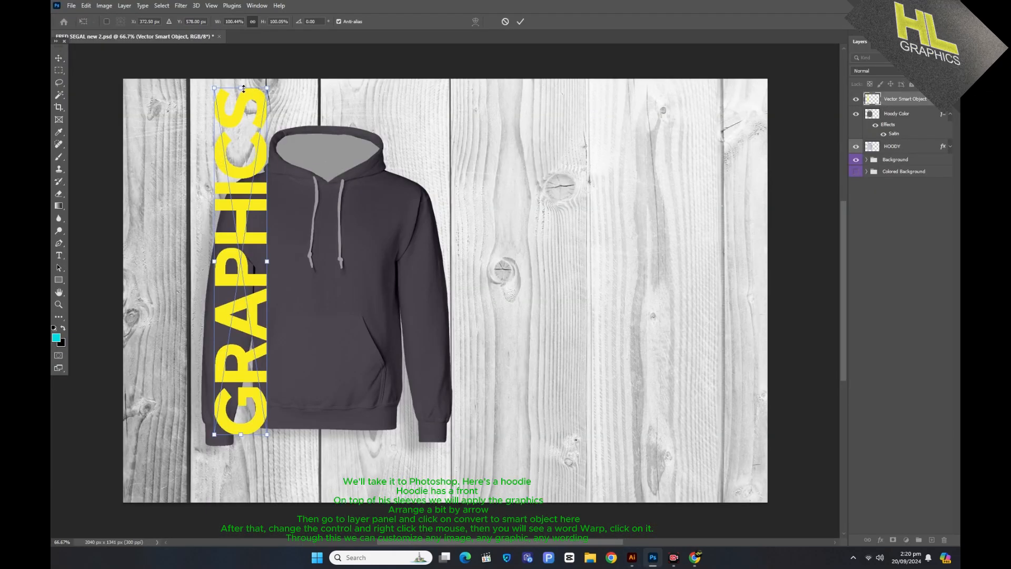
Step: Scale down the GRAPHICS wording, tilt it slightly clockwise and position it along the hoodie's left-hand sleeve
drag(243, 88, 242, 308)
drag(242, 368, 212, 306)
drag(237, 244, 219, 252)
key(Return)
Step: Convert the GRAPHICS layer to a smart object and warp its corners to follow the sleeve's slant
right_click(906, 100)
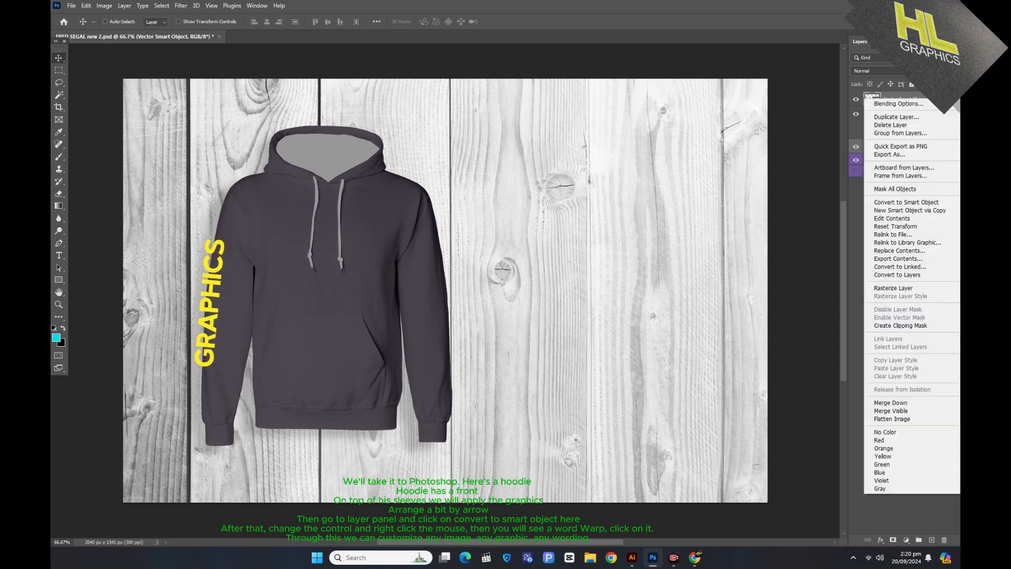
click(892, 201)
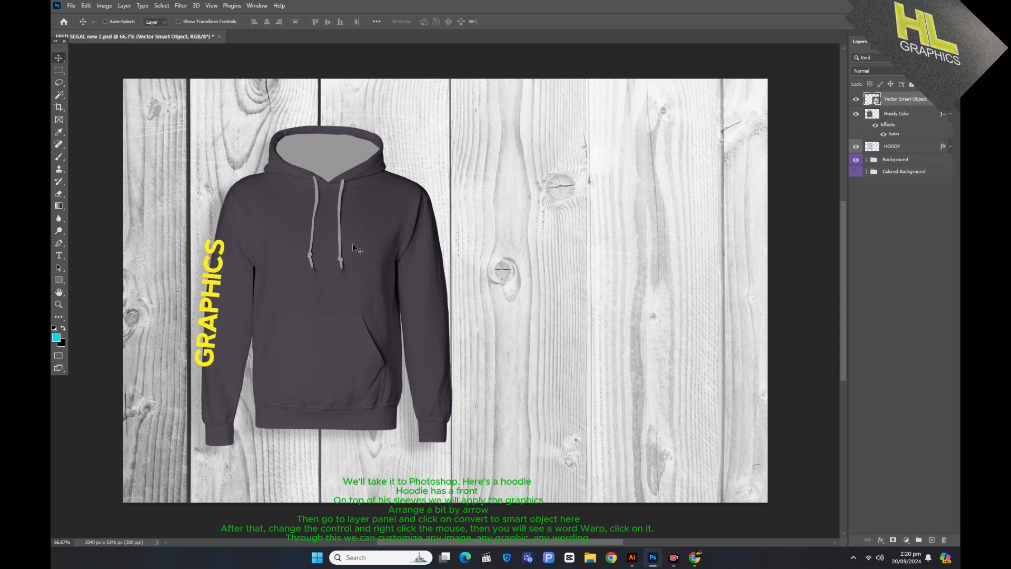
key(ctrl+t)
right_click(206, 257)
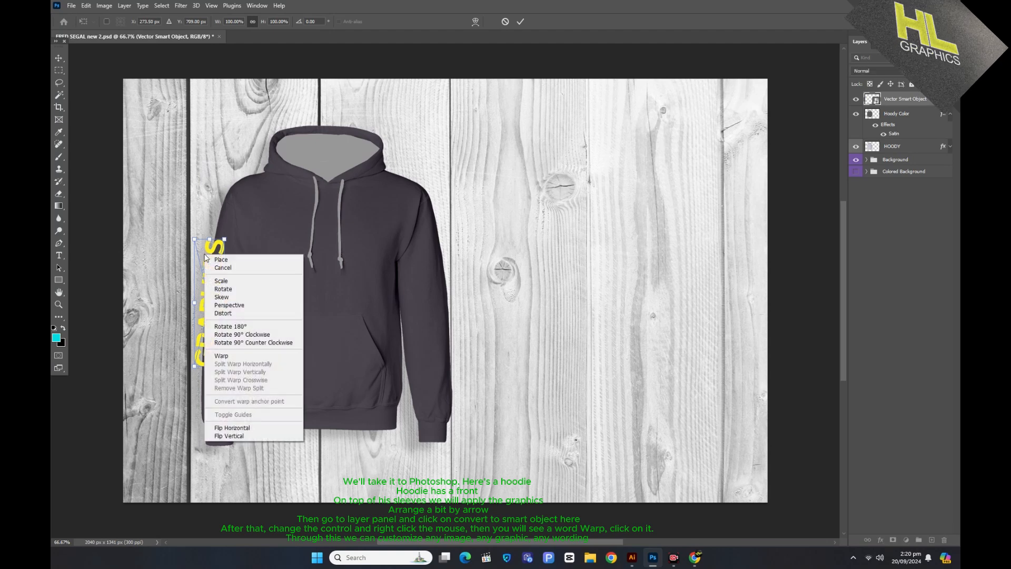
click(227, 356)
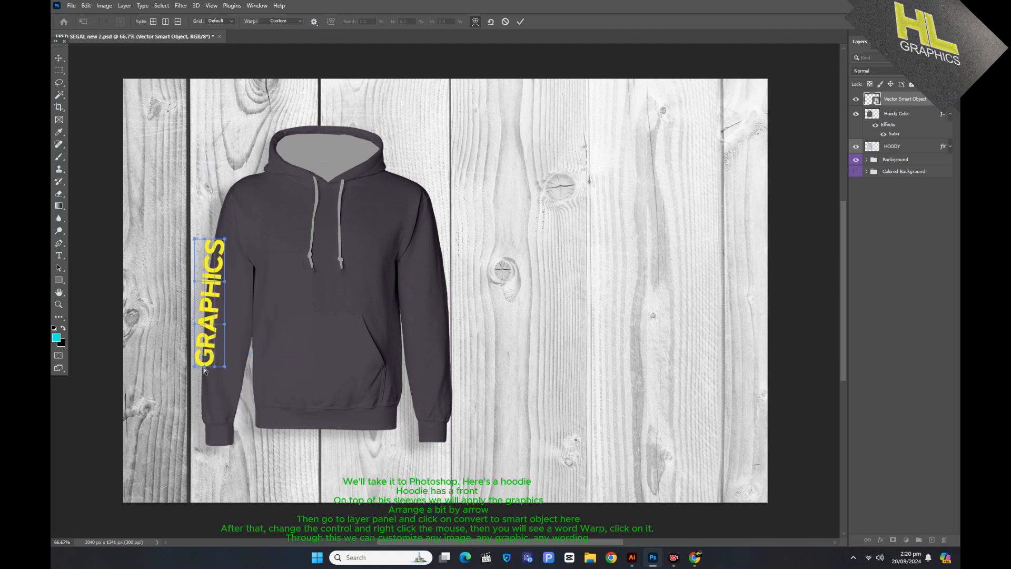
mouse_move(215, 242)
mouse_down()
mouse_move(199, 231)
mouse_move(226, 233)
mouse_up()
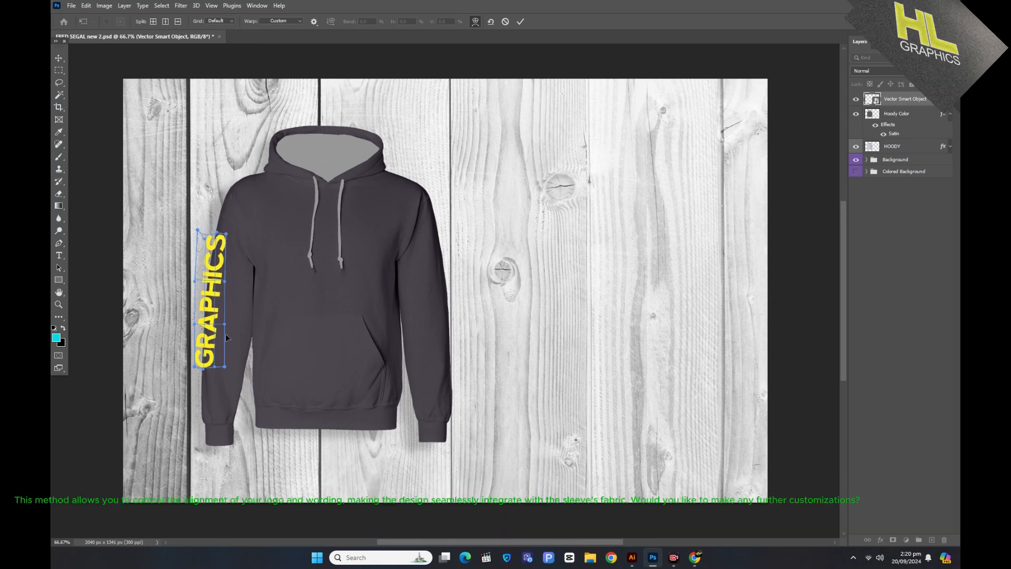
drag(226, 368, 220, 370)
drag(225, 234, 224, 236)
key(Return)
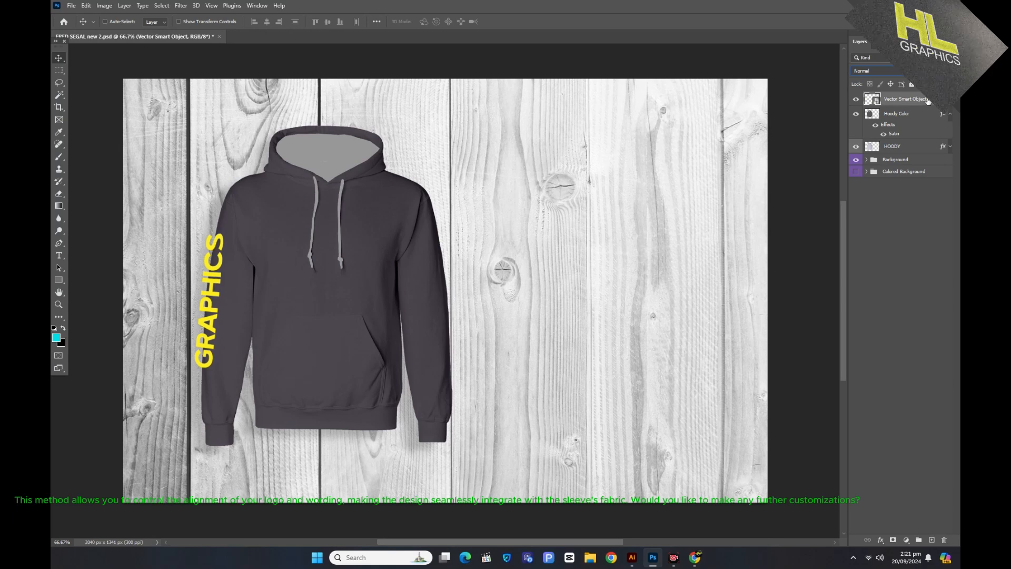
Step: Clip the GRAPHICS layer to the Hoody Color layer with a clipping mask
click(125, 5)
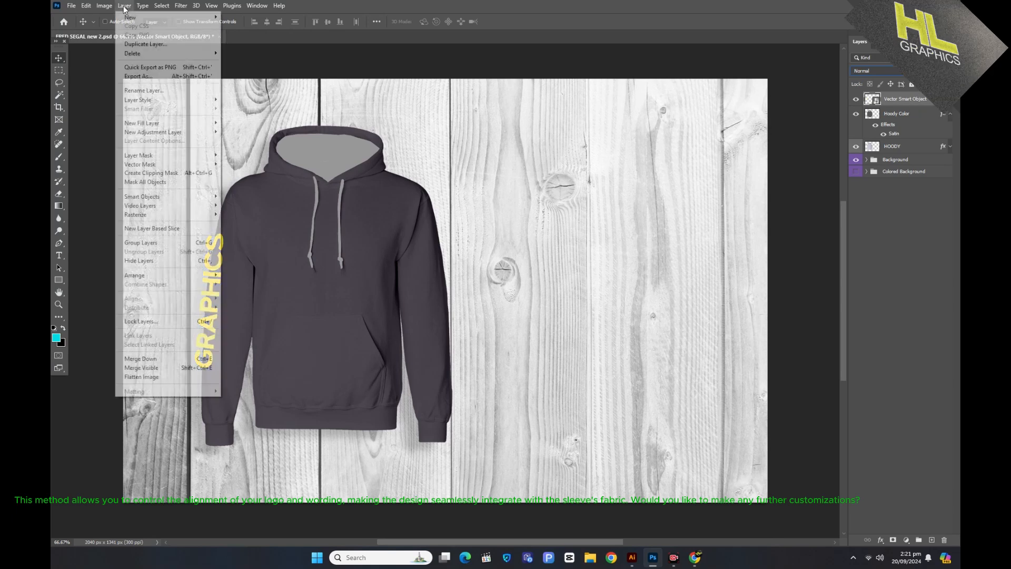
click(166, 173)
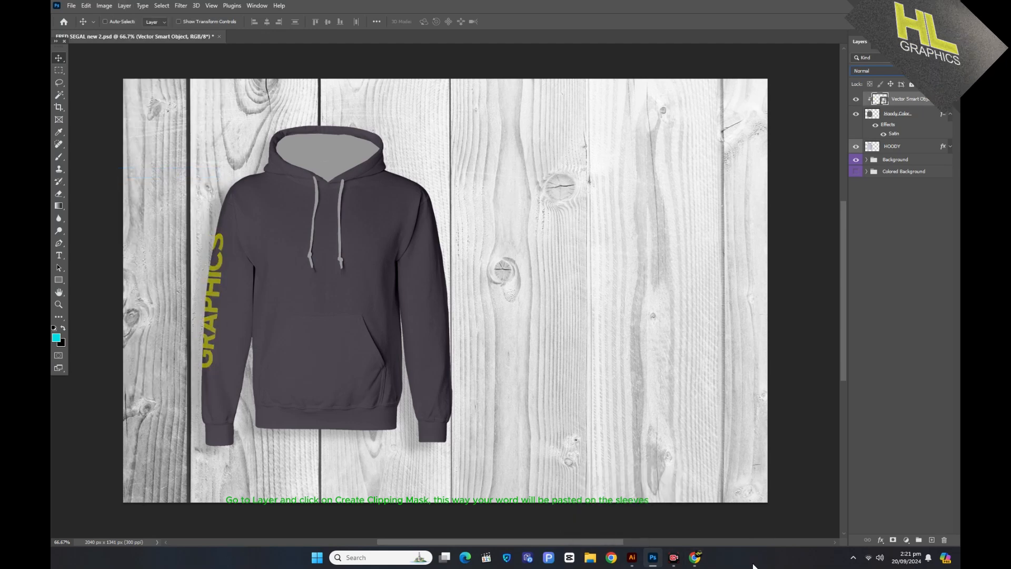
Step: Bring the HL letters from Illustrator into the Photoshop hoodie mockup and place them small on the chest beside the drawstring
click(634, 563)
click(474, 194)
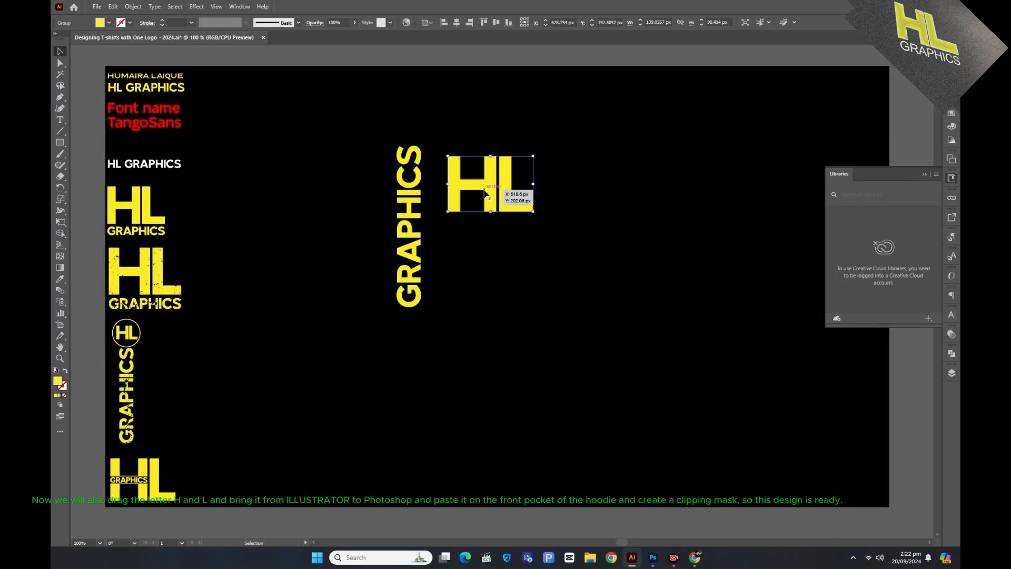
drag(485, 194, 378, 240)
drag(459, 227, 369, 240)
key(Return)
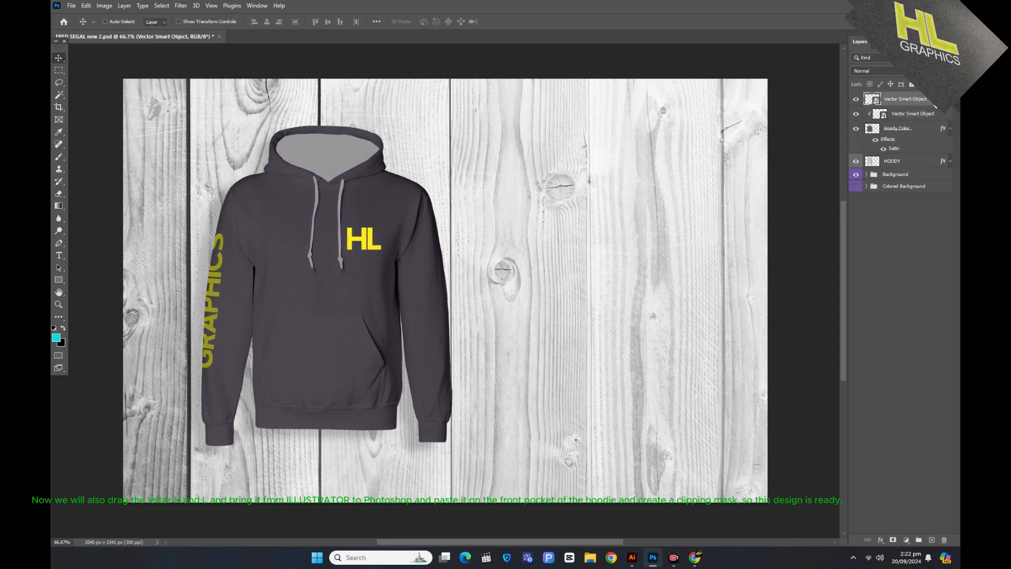
Step: Clip the HL layer to the Hoody Color layer with a clipping mask, and rename the two artwork layers HL and GRAPHICS
click(124, 5)
click(152, 175)
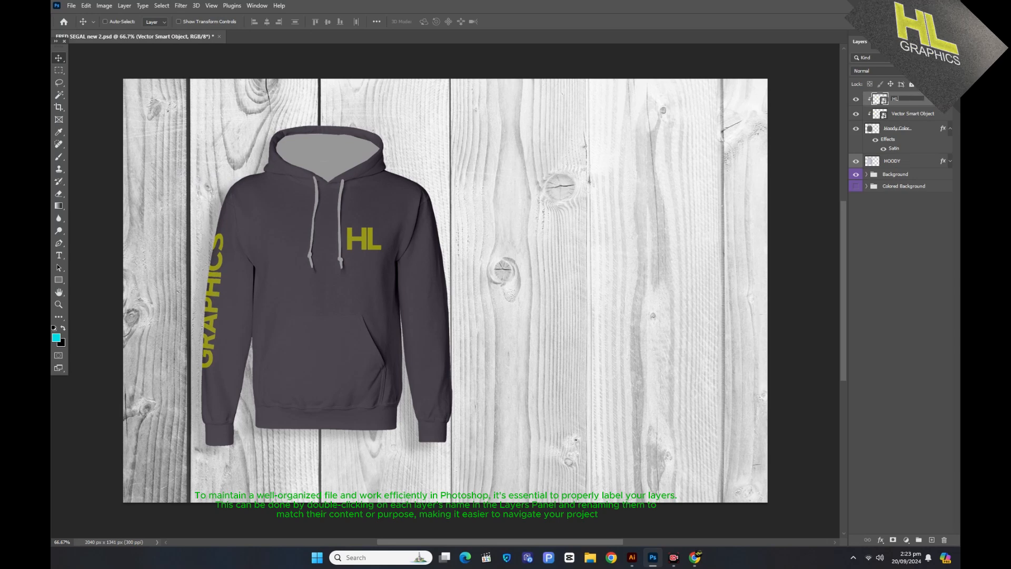
double_click(926, 114)
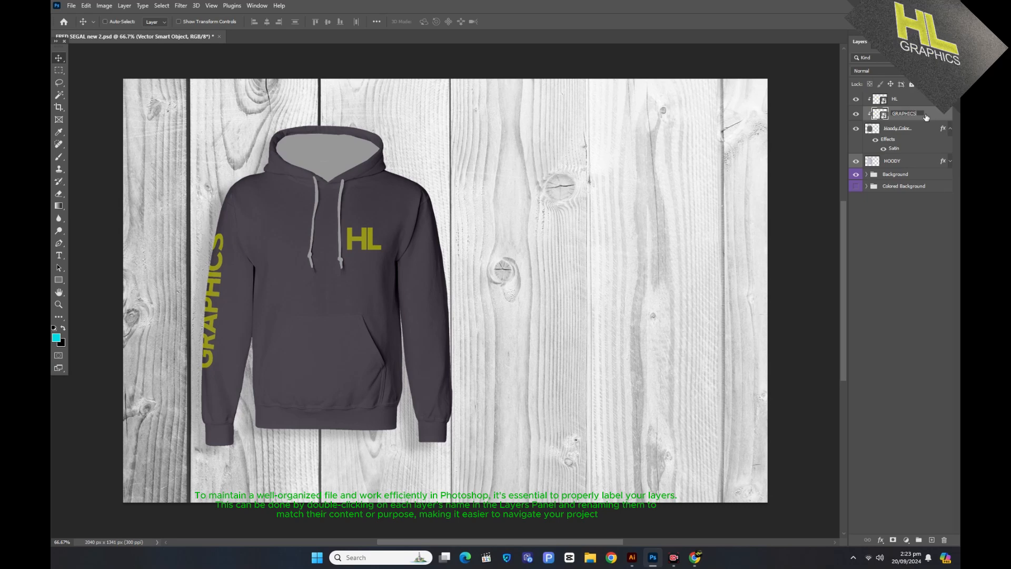
key(Return)
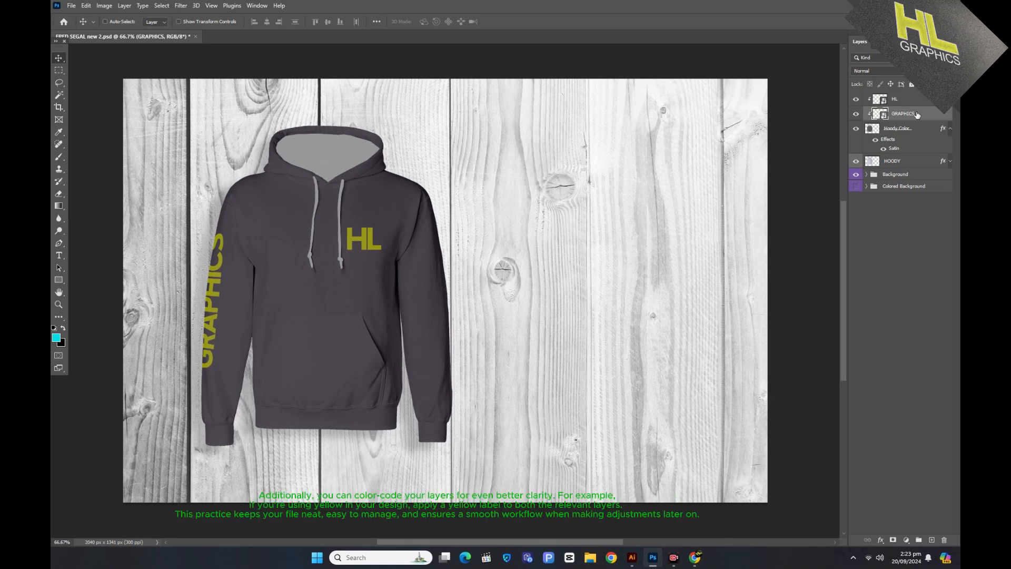
Step: Assign the yellow colour label to both the GRAPHICS and HL layers
right_click(918, 115)
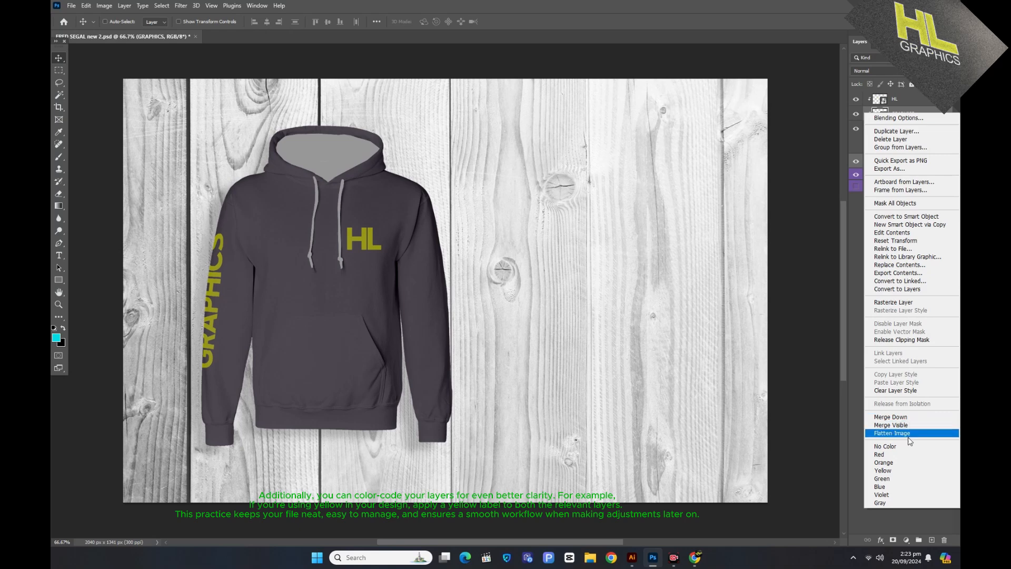
click(883, 471)
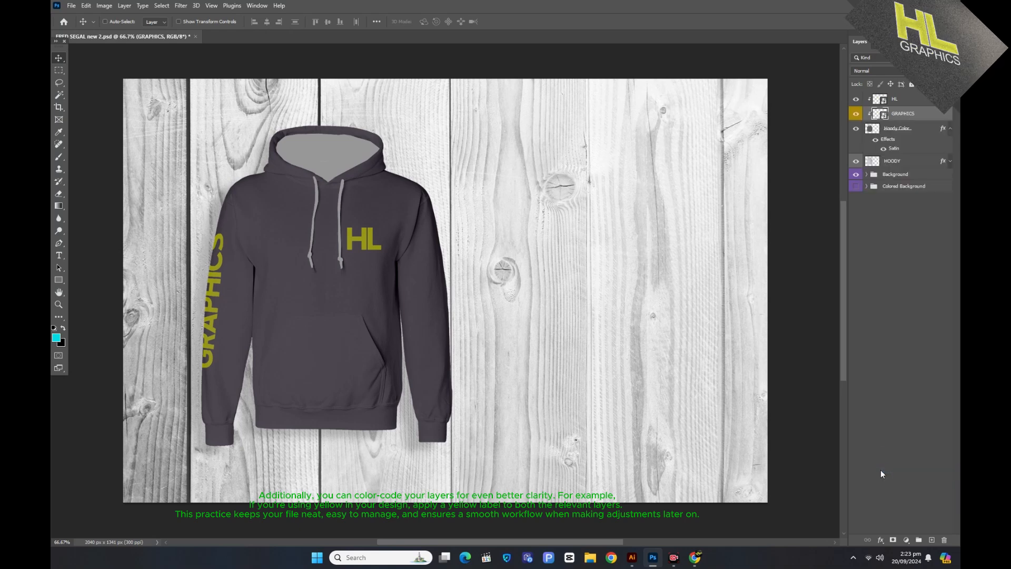
right_click(912, 102)
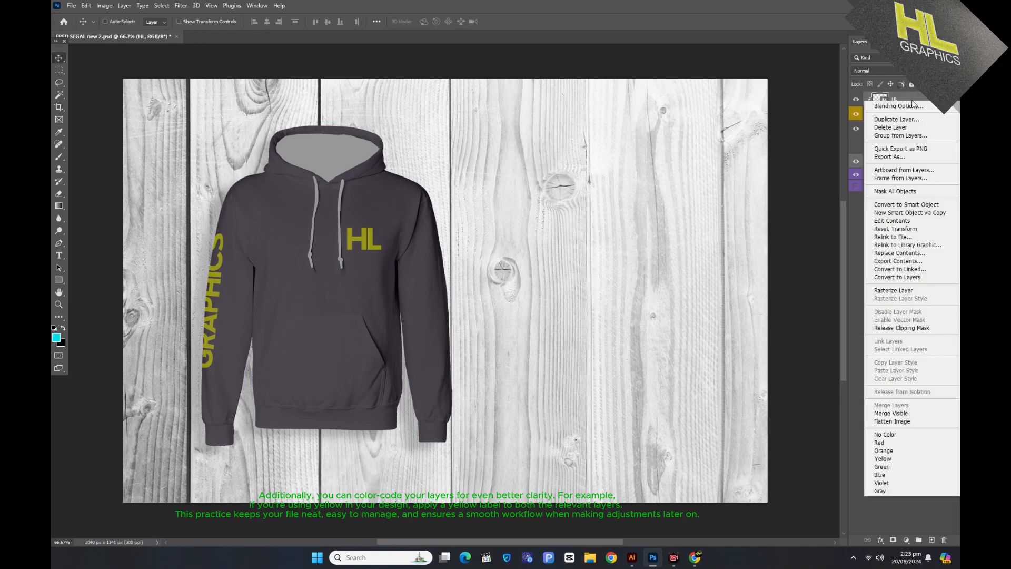
click(887, 458)
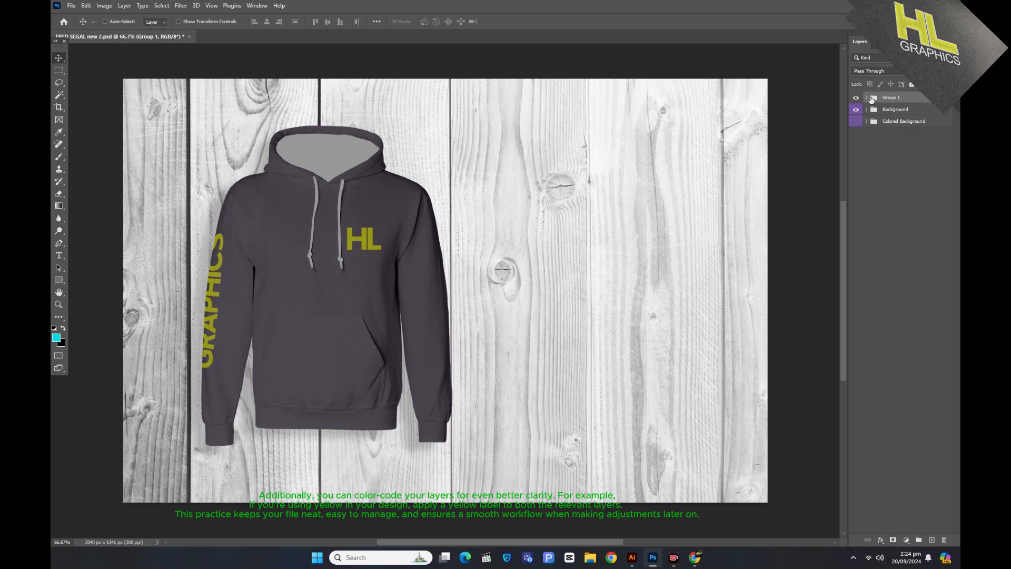
Step: Group the HL, GRAPHICS, Hoody Color and HOODY layers and place a duplicate of the group beside the original hoodie
key(ctrl+z)
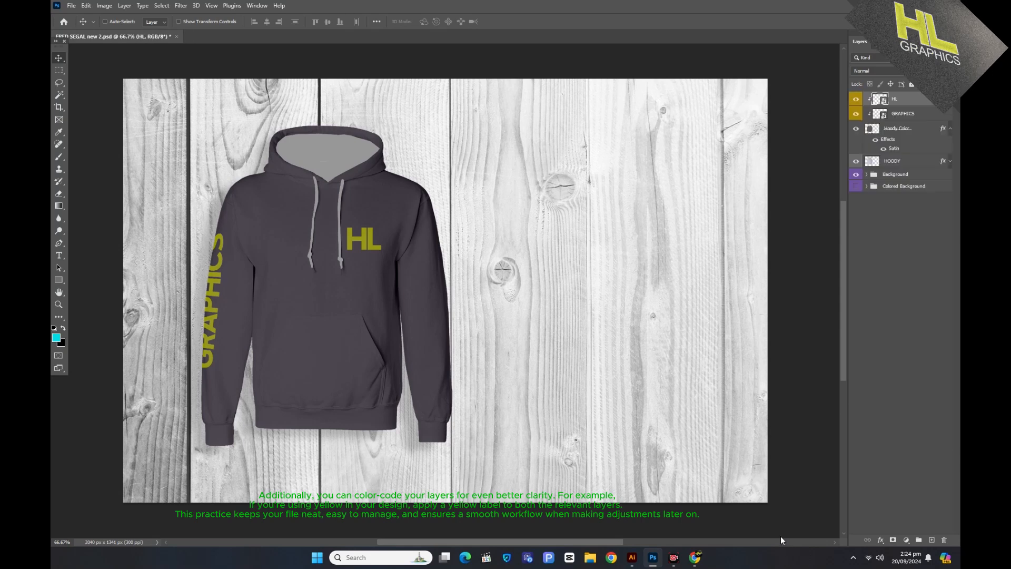
shift+click(907, 163)
right_click(906, 162)
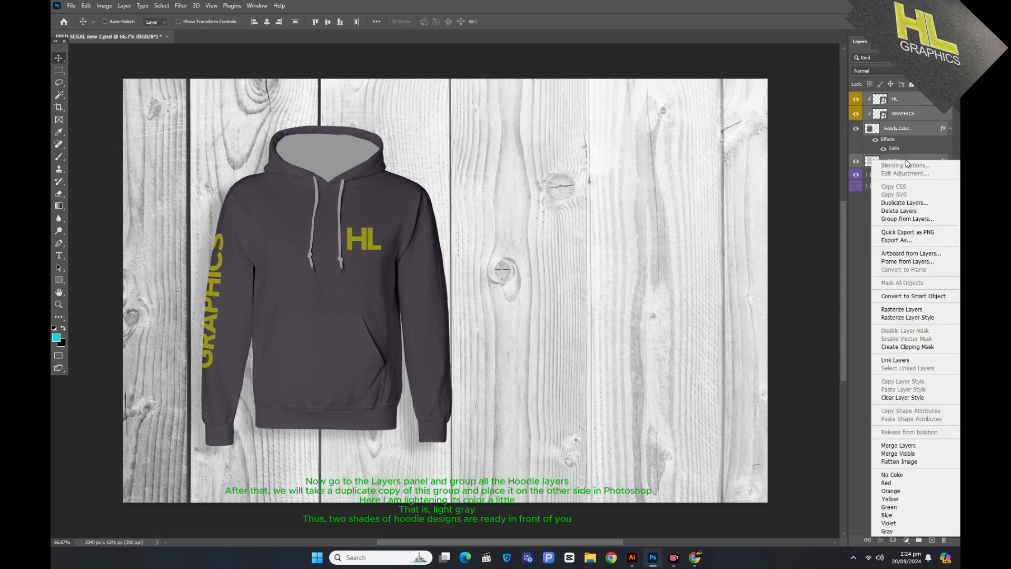
click(831, 300)
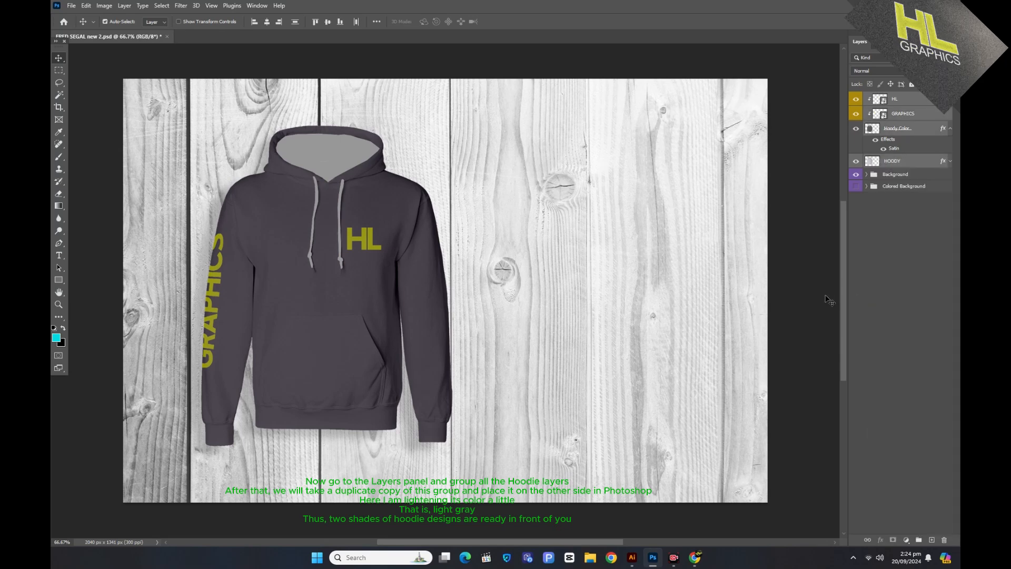
key(ctrl+g)
drag(298, 311, 549, 312)
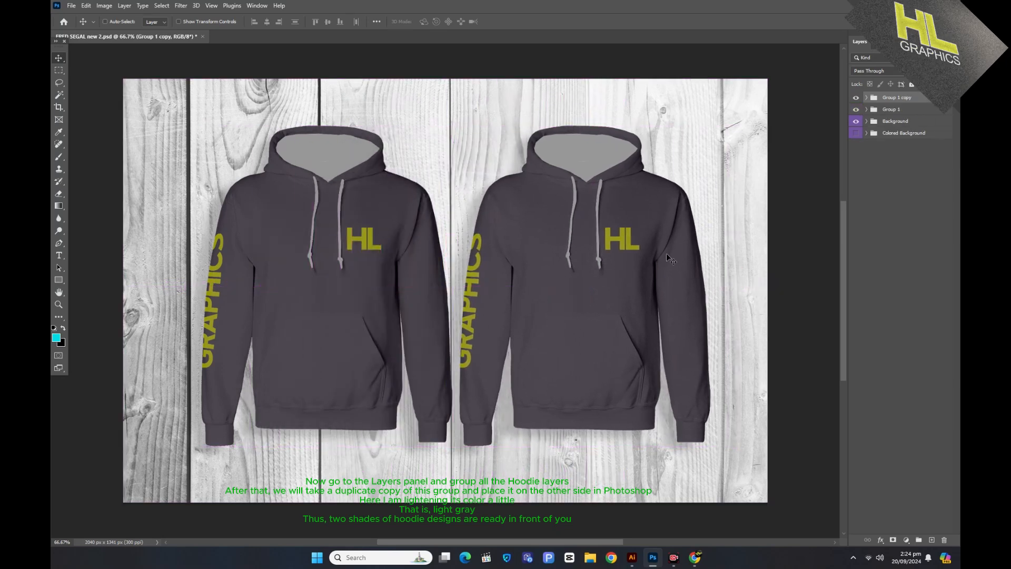
Step: Lower the Satin effect's opacity on the duplicate hoodie's Hoody Color layer to lighten its shade
click(867, 97)
double_click(924, 141)
drag(573, 155, 214, 289)
click(115, 419)
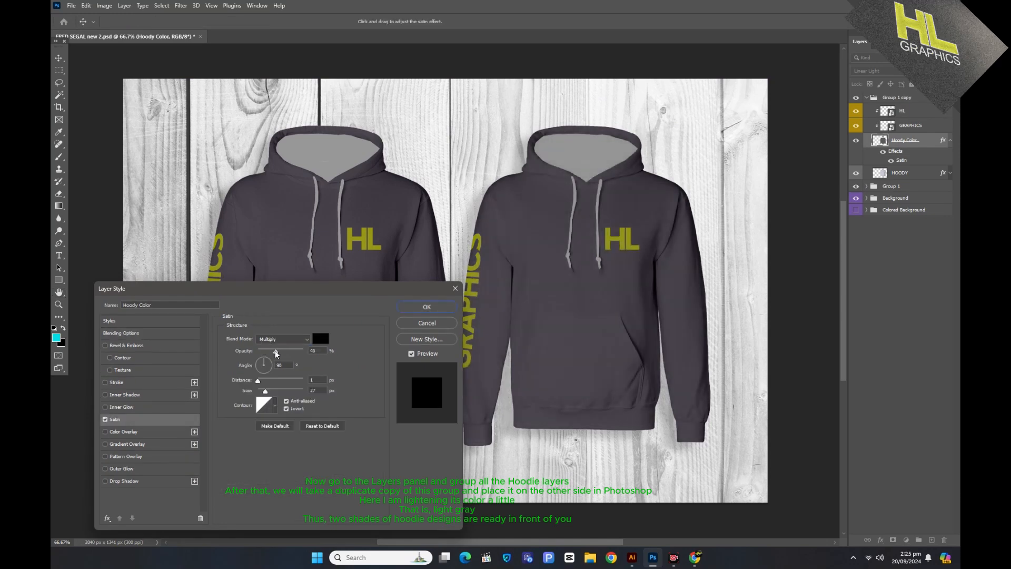
drag(276, 352, 267, 351)
click(409, 308)
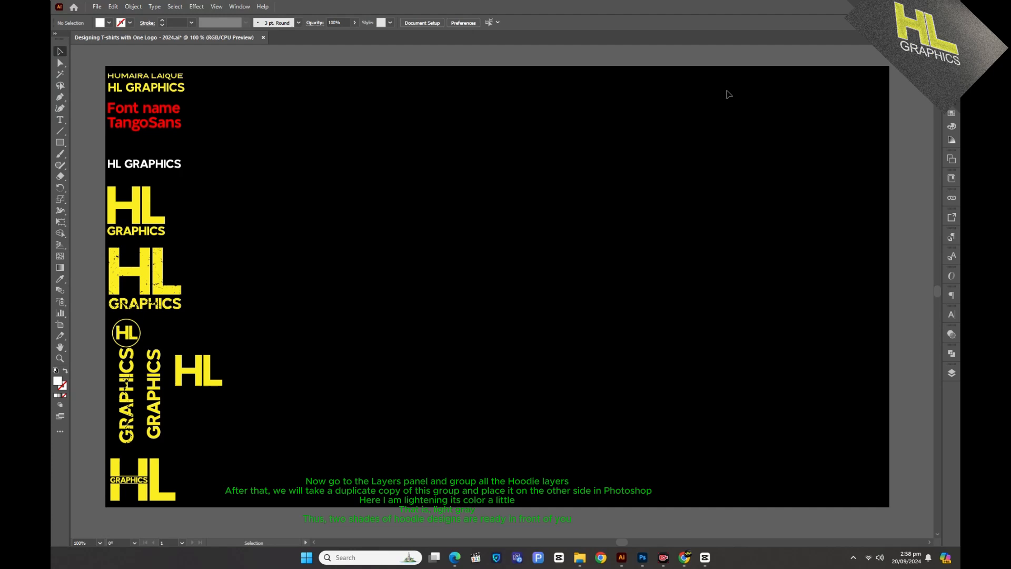
Step: Switch to Illustrator and place a greatly enlarged copy of the white HL GRAPHICS text at the artboard's upper middle
click(140, 89)
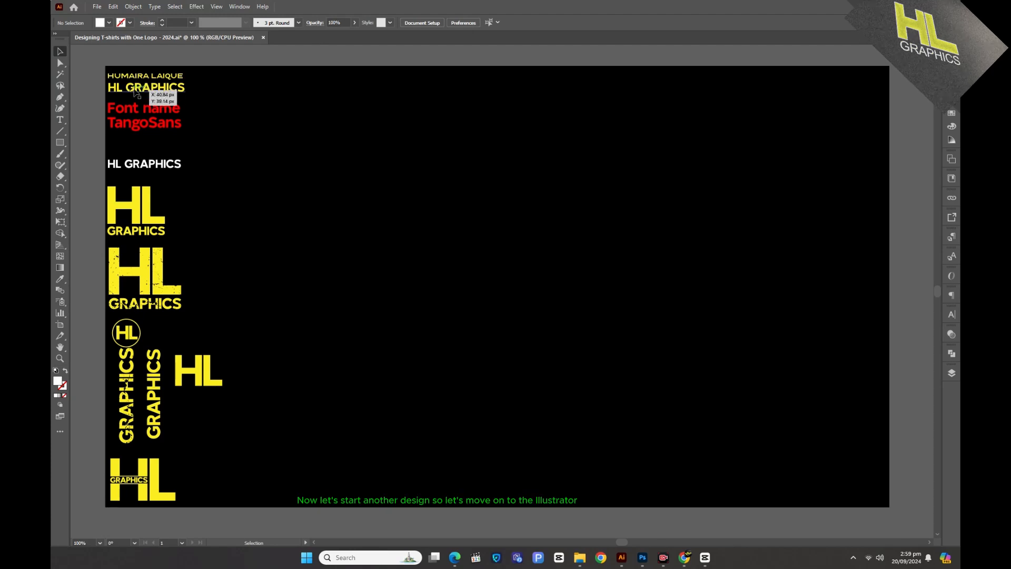
click(224, 130)
drag(159, 165, 649, 252)
drag(574, 260, 570, 117)
Step: Remove the space so the large text reads HLGRAPHICS, and colour it with the yellow sampled from the HL logo
key(t)
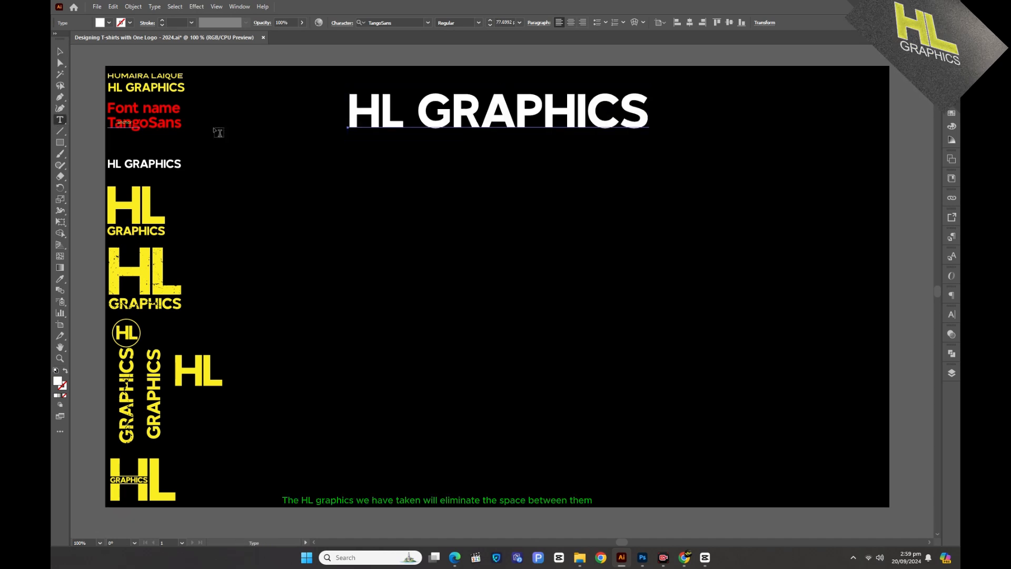
click(416, 117)
key(BackSpace)
click(60, 52)
key(i)
click(136, 203)
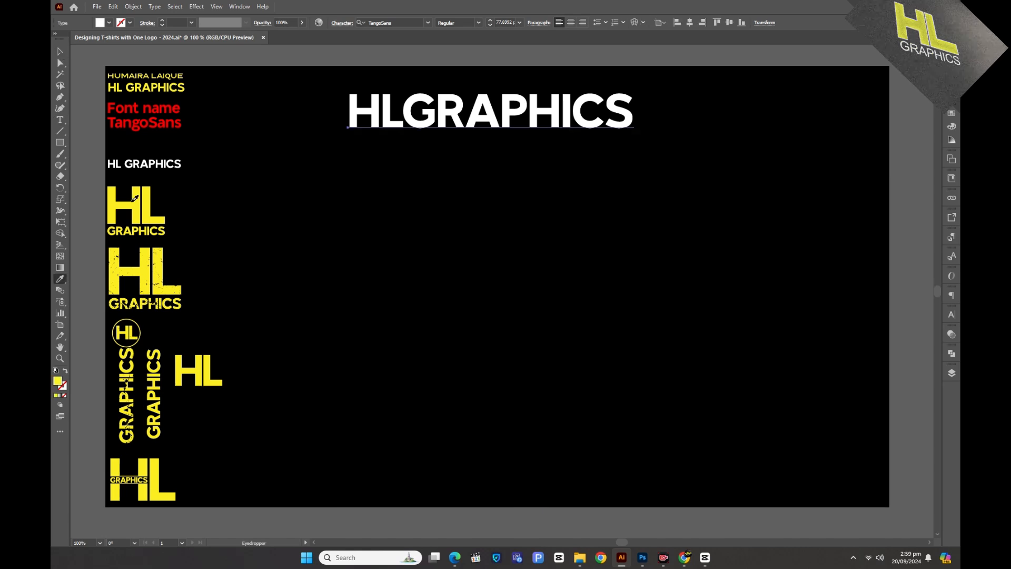
Step: Move the yellow HLGRAPHICS text slightly down and convert it to outlines
click(60, 51)
drag(496, 119, 499, 130)
right_click(498, 131)
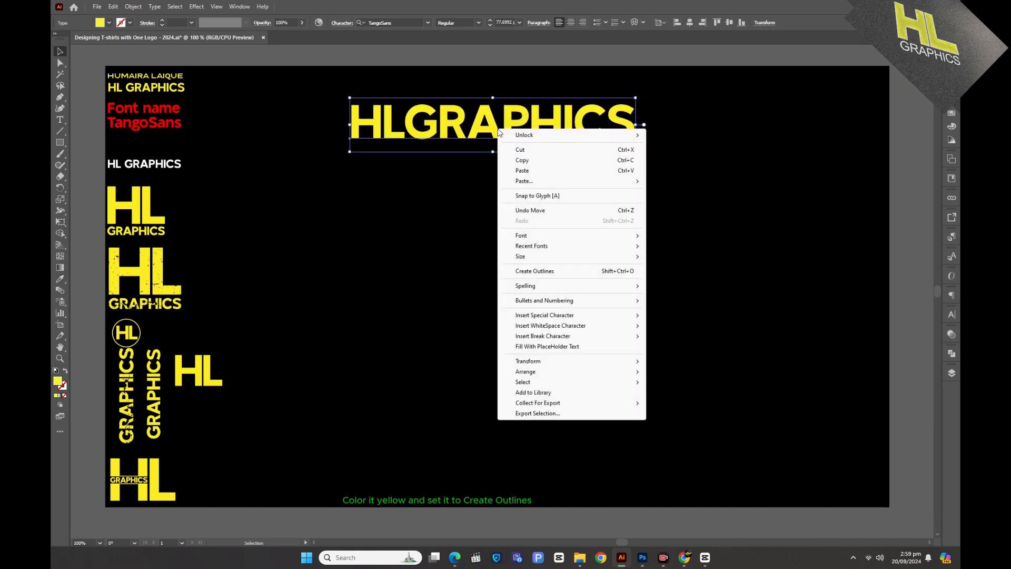
click(537, 267)
click(497, 157)
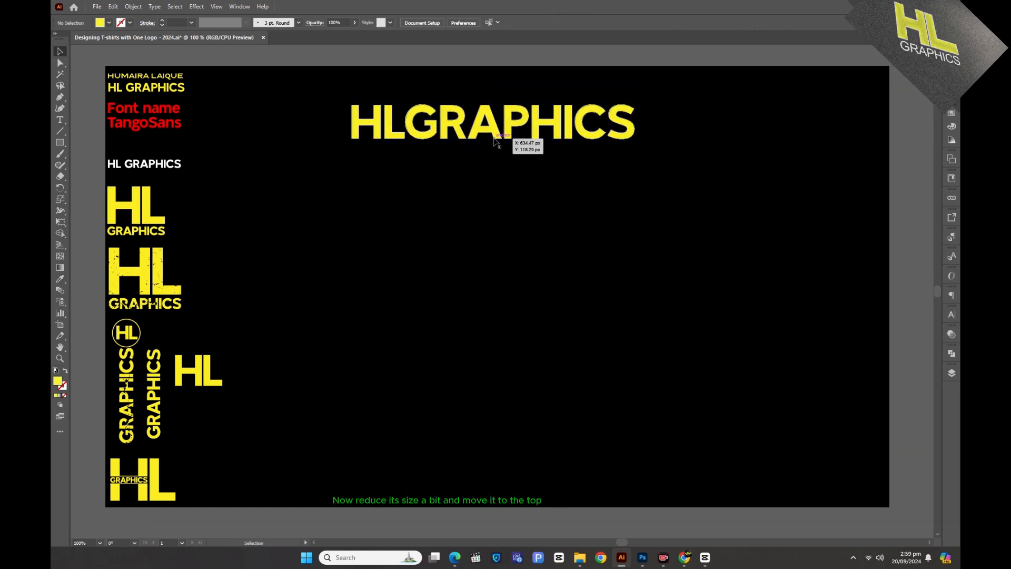
Step: Scale the outlined HLGRAPHICS word down a little and centre it near the top of the artboard
click(497, 140)
drag(493, 141, 531, 153)
click(496, 166)
click(529, 160)
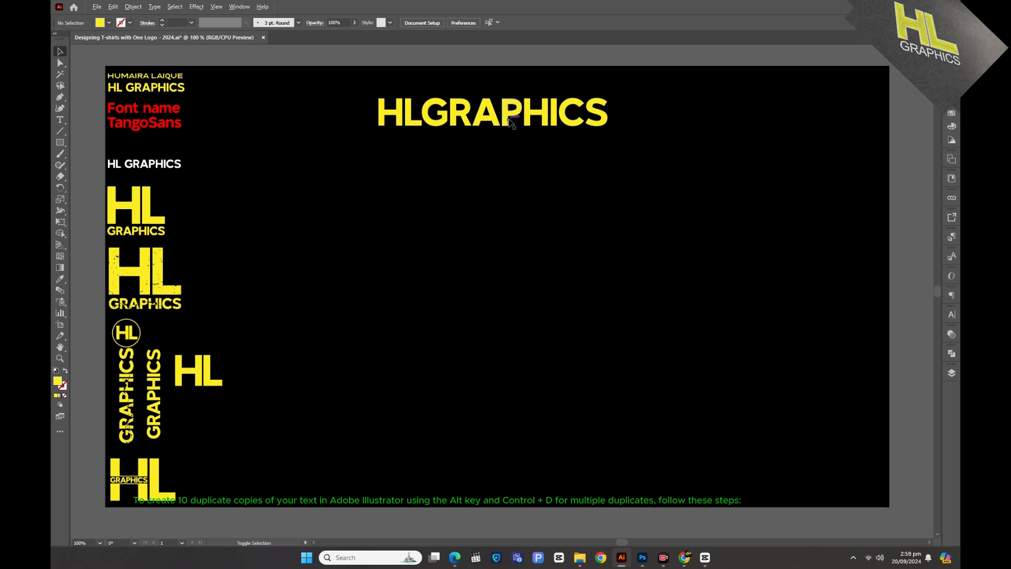
Step: Duplicate the HLGRAPHICS word directly below itself and repeat the copy until ten evenly spaced rows are stacked
drag(509, 118, 508, 147)
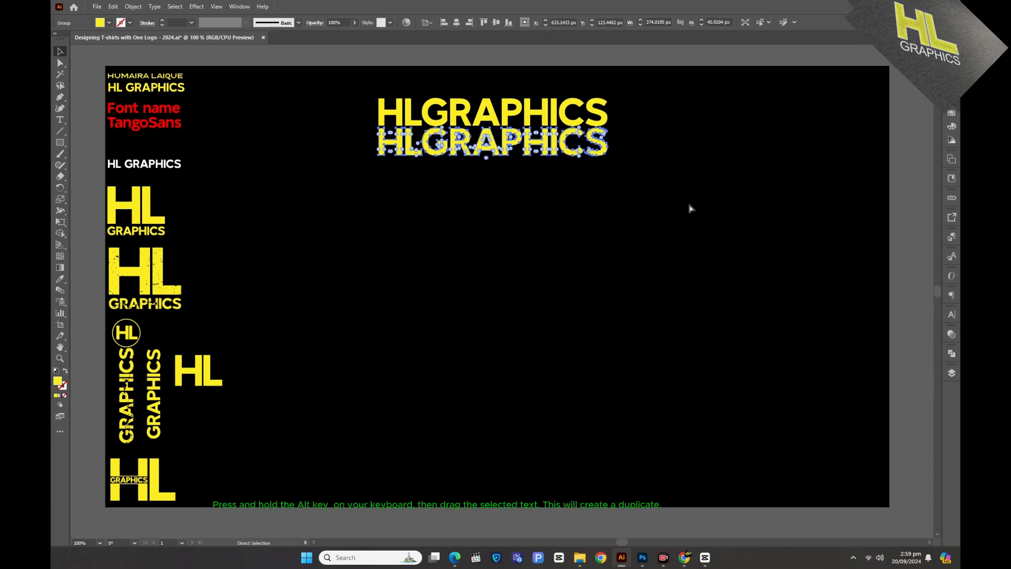
key(ctrl+d)
key(ctrl+d)
key(ctrl+d)
key(ctrl+d)
key(ctrl+d)
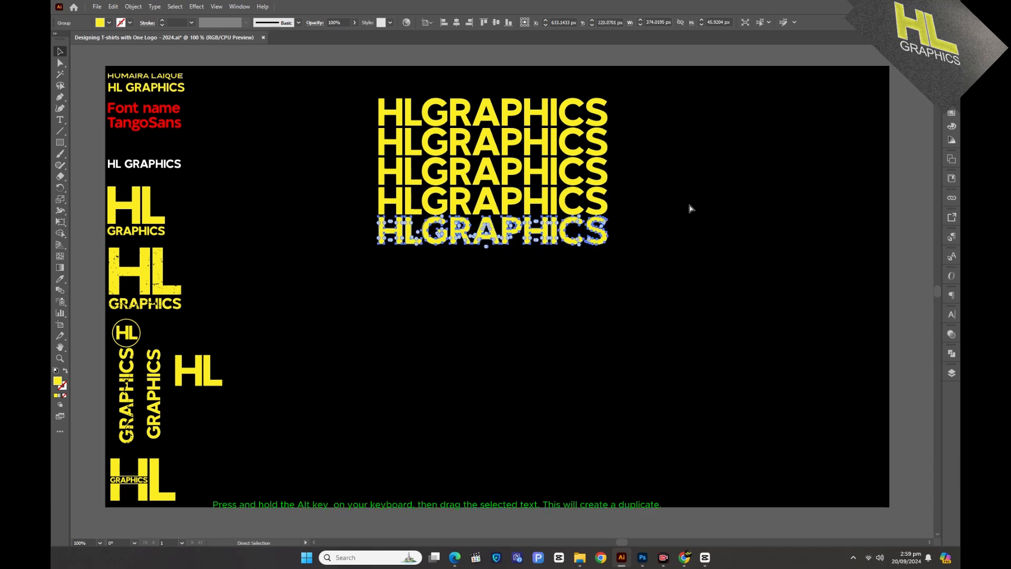
key(ctrl+d)
key(ctrl+d)
key(ctrl+d)
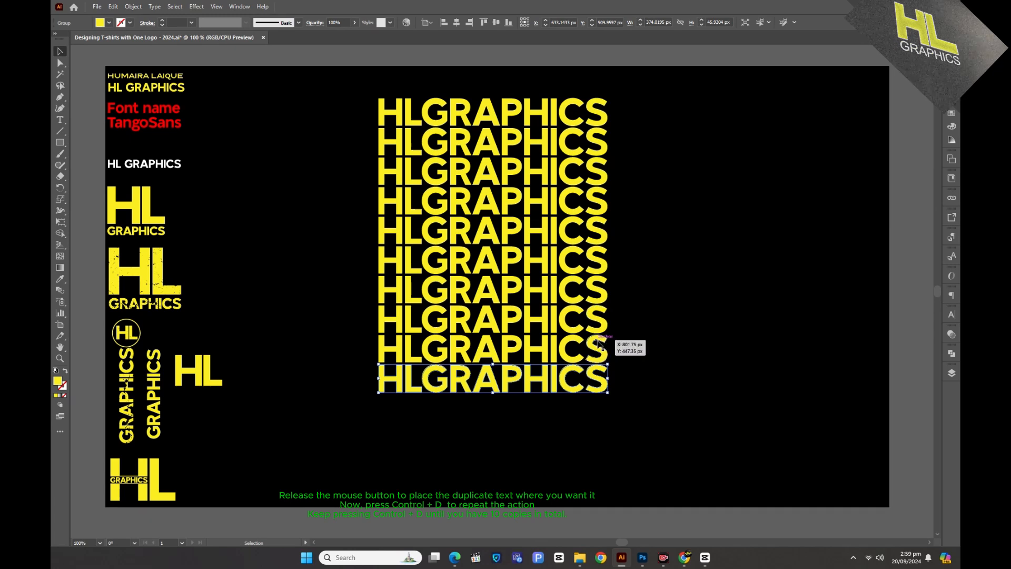
click(647, 331)
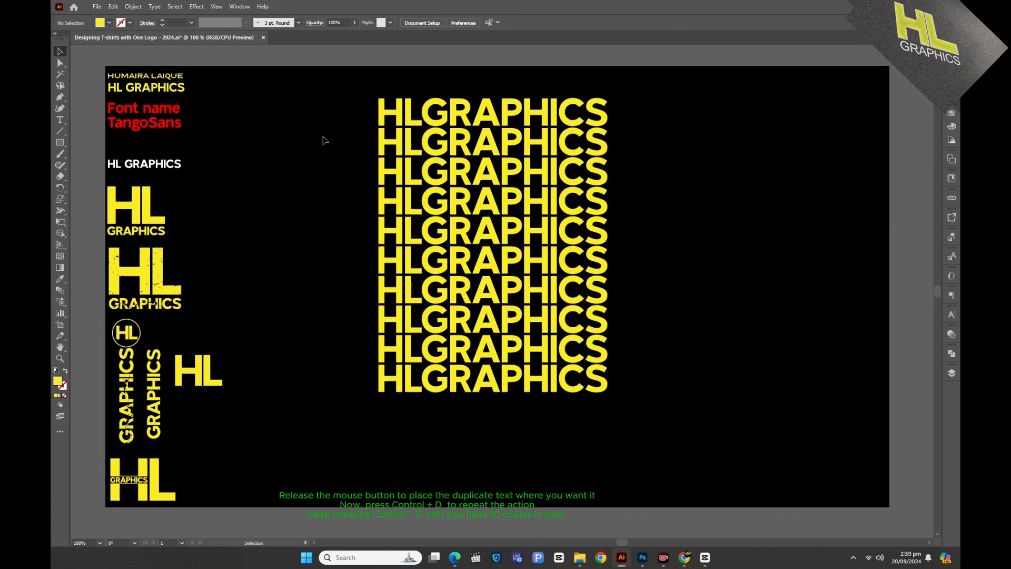
Step: Ungroup all ten HLGRAPHICS rows into individual letters
drag(327, 91, 660, 419)
right_click(474, 243)
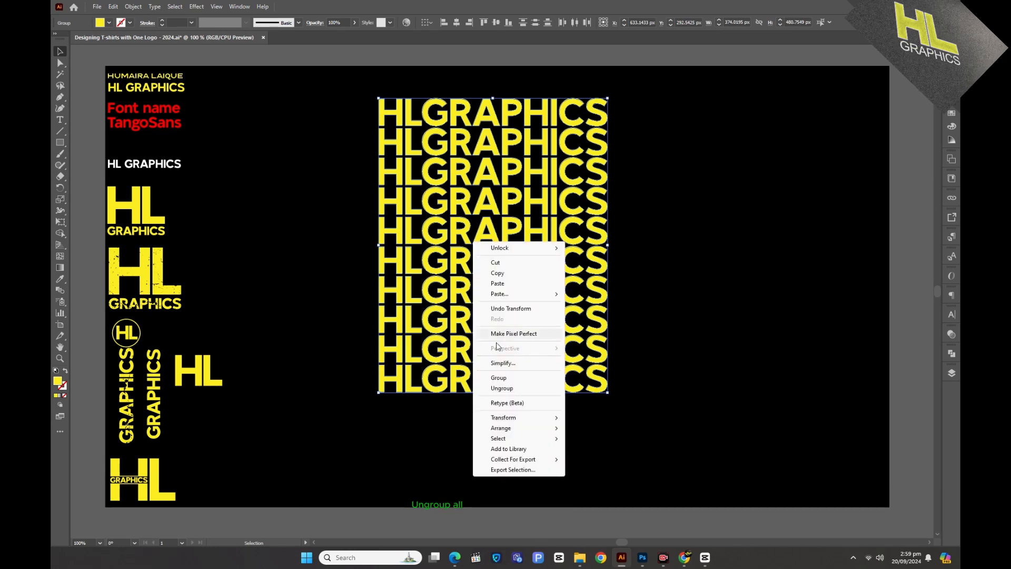
click(506, 389)
click(294, 287)
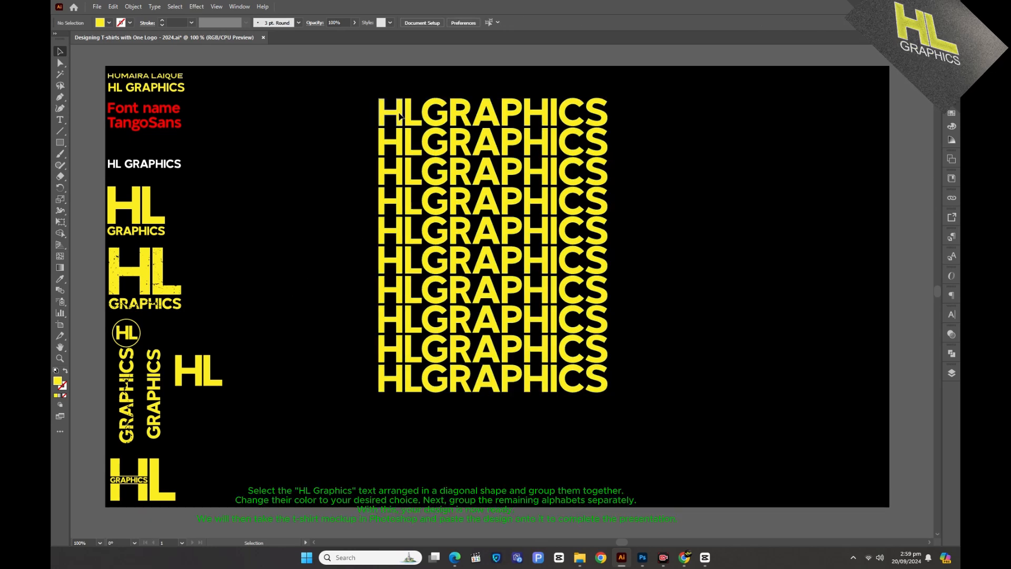
Step: Select the diagonal letters from the first row's H to the last row's S and group them
click(398, 117)
shift+click(413, 151)
shift+click(436, 176)
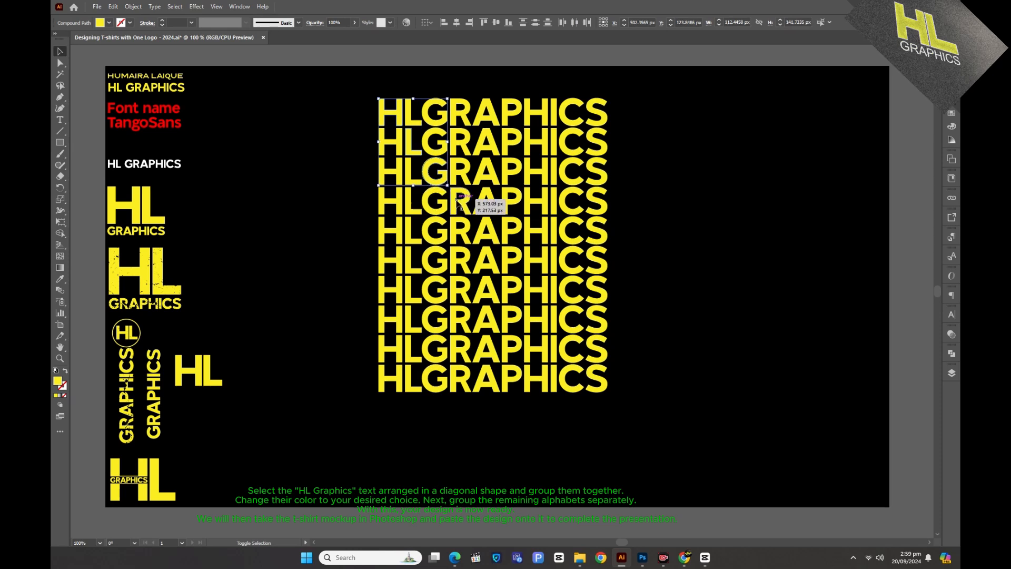
shift+click(459, 202)
shift+click(490, 232)
shift+click(514, 259)
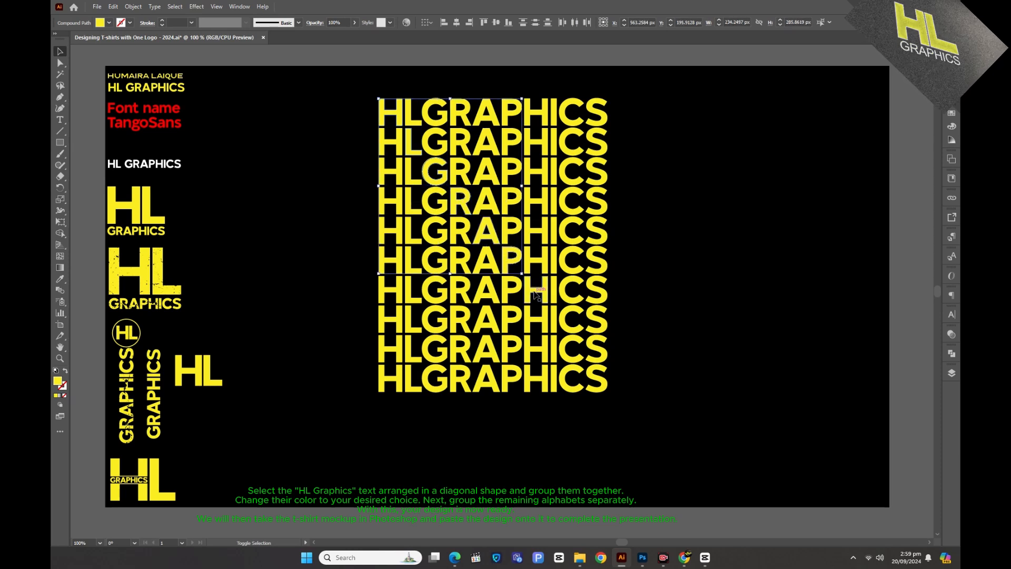
shift+click(538, 289)
shift+click(557, 329)
shift+click(578, 350)
shift+click(600, 384)
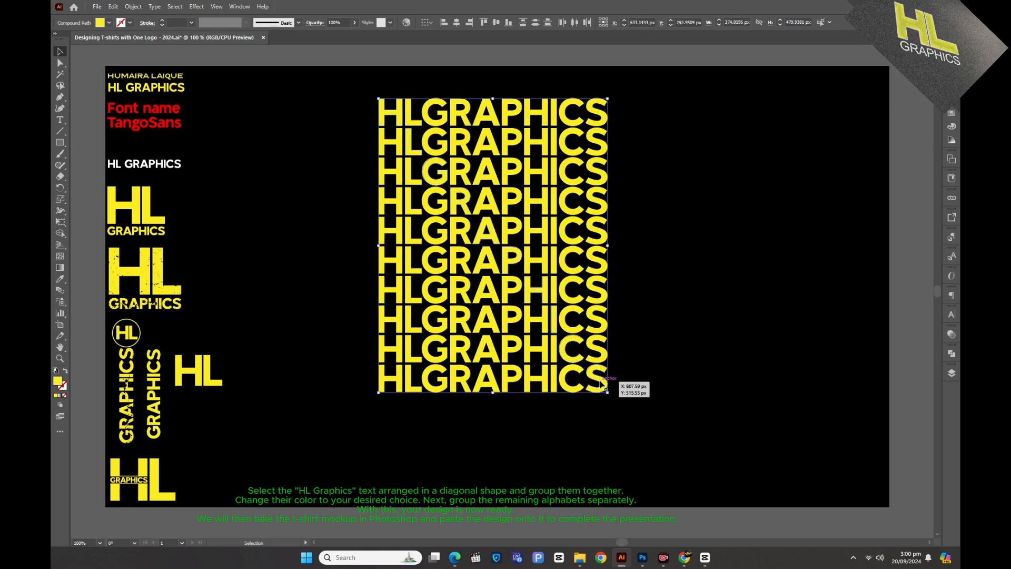
key(ctrl+g)
Step: Fill the diagonal HLGRAPHICS letter group with red
click(108, 22)
click(71, 41)
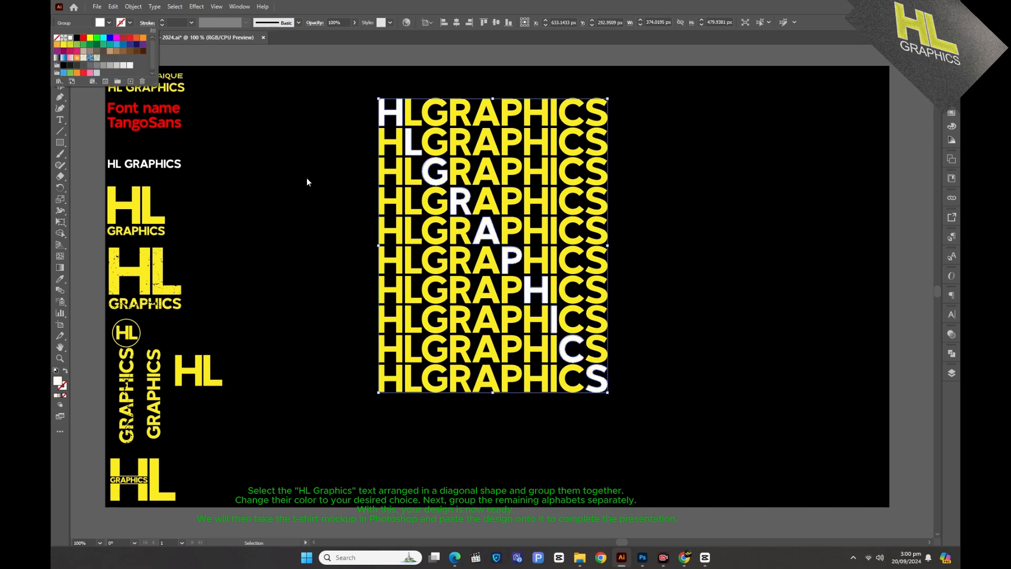
click(367, 169)
click(391, 114)
click(99, 22)
click(84, 41)
Step: Group all the letters of the stacked HLGRAPHICS design together
click(304, 137)
drag(305, 87, 648, 428)
right_click(516, 284)
click(521, 387)
click(663, 371)
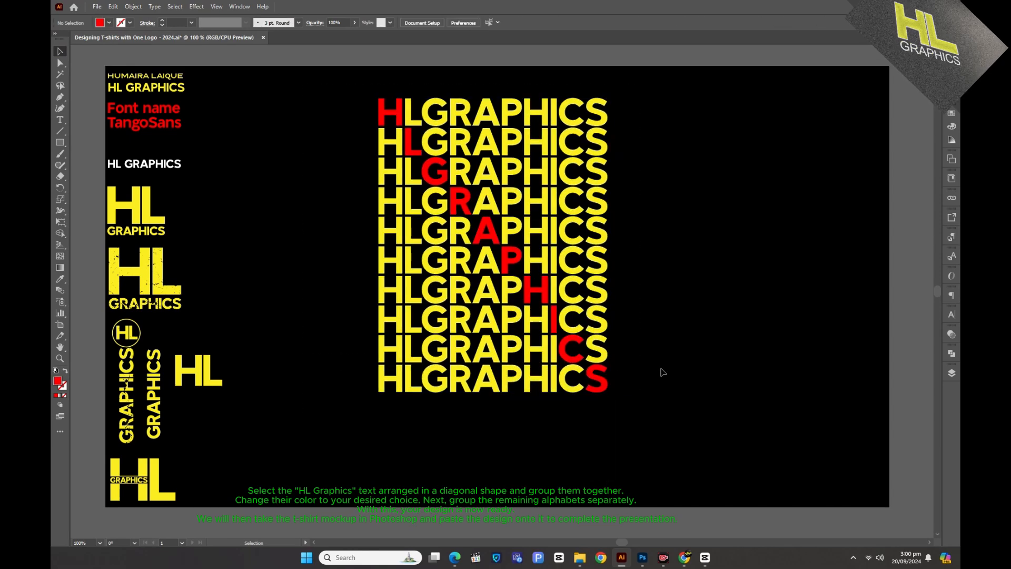
Step: Bring the stacked HLGRAPHICS design into Photoshop's Replace Me1.psb, scale it to about 149% and centre it on the canvas
click(643, 557)
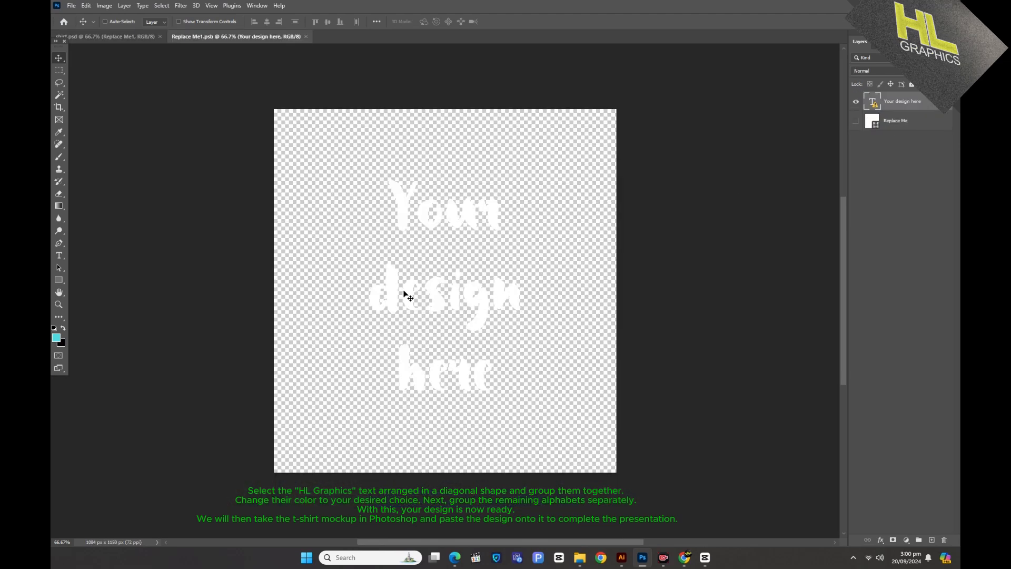
click(621, 558)
drag(509, 321, 472, 310)
drag(452, 242, 452, 167)
drag(495, 269, 488, 270)
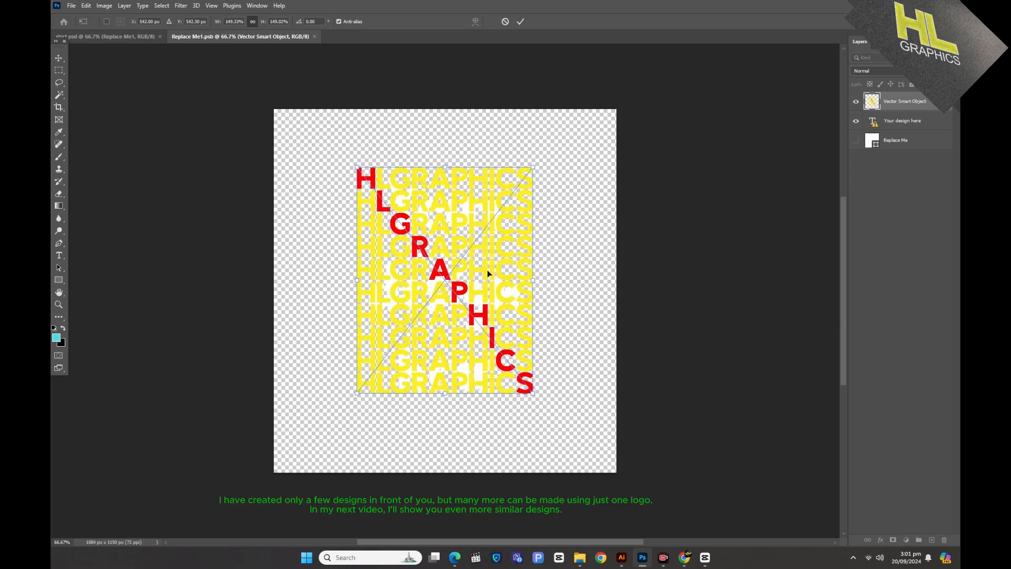
key(Return)
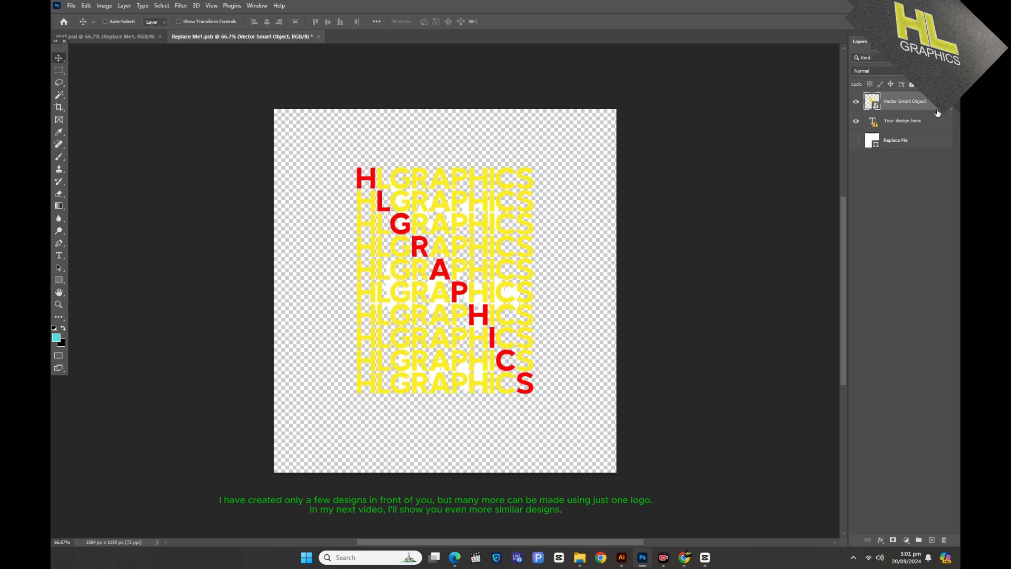
Step: Hide the 'Your design here' text layer, then close Replace Me1.psb with its changes saved to update the T-shirt mockup
click(856, 122)
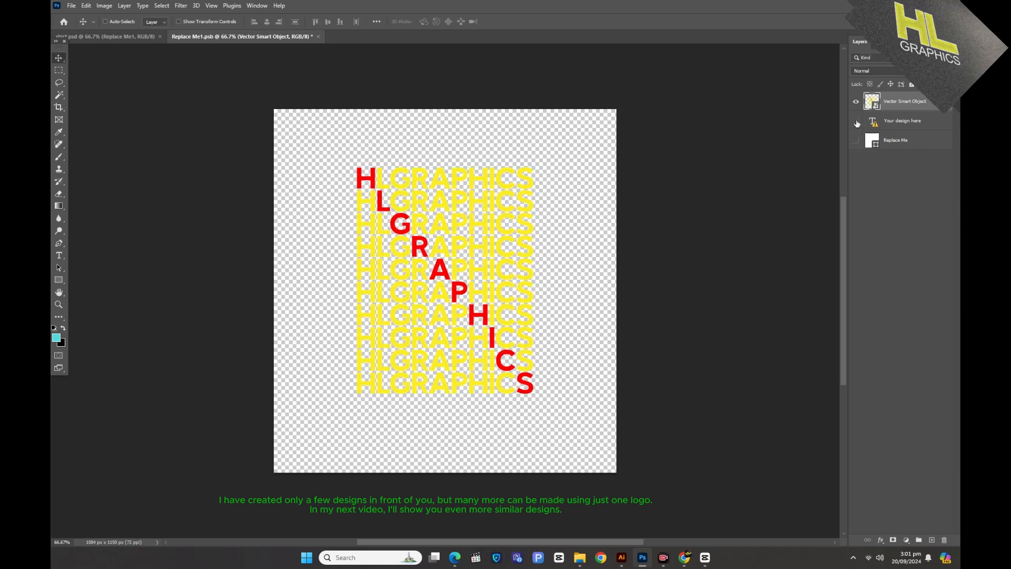
click(318, 36)
click(455, 205)
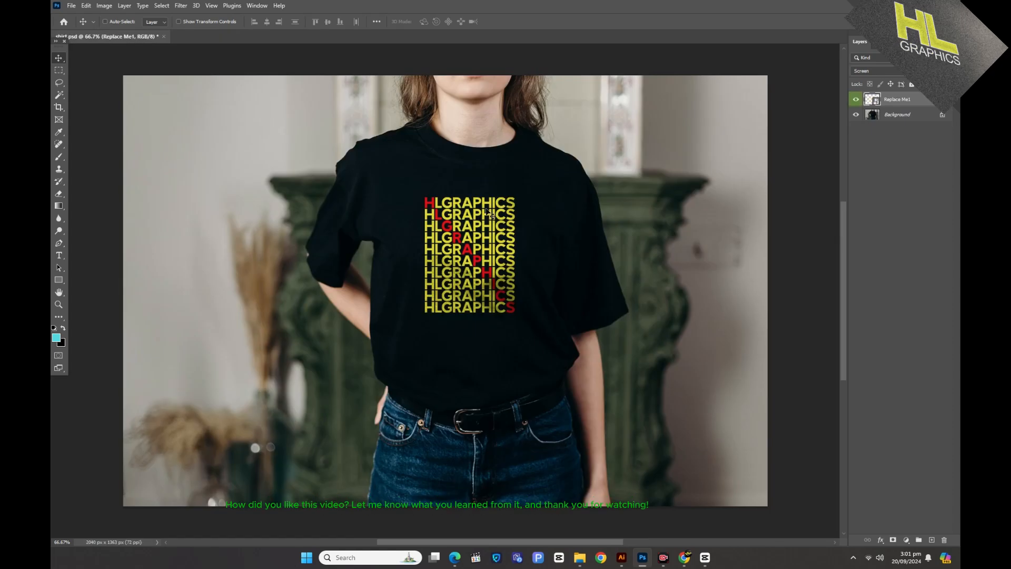